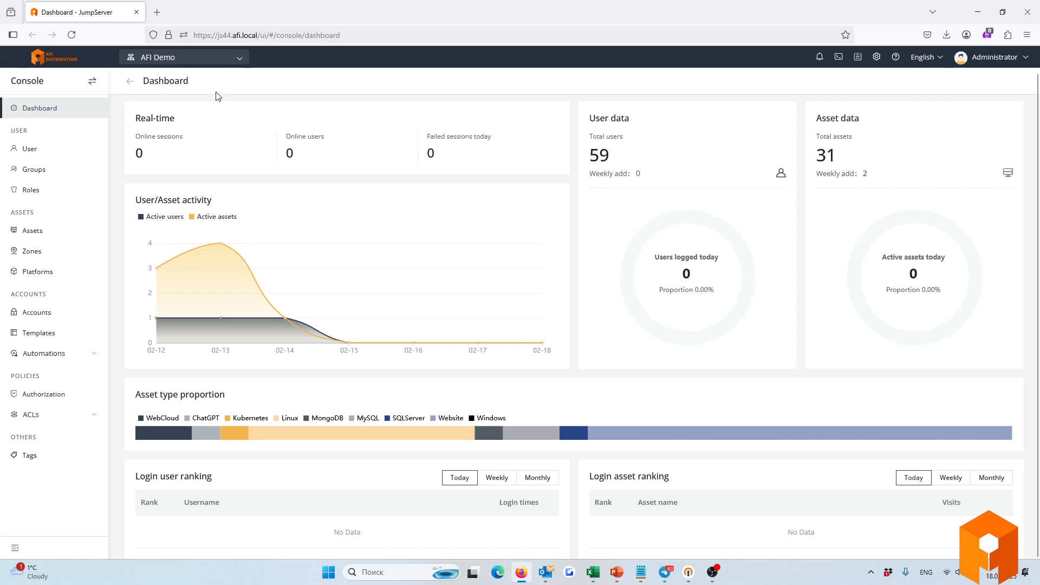
Review the available organizations in the organization selector and in the system settings' Organizations list.
click(177, 63)
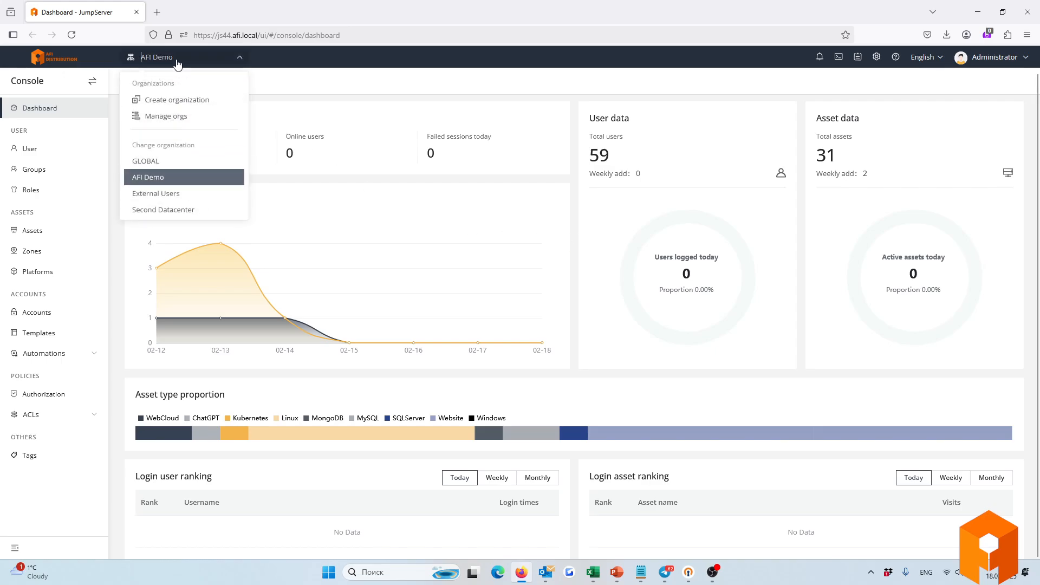
click(217, 62)
click(202, 63)
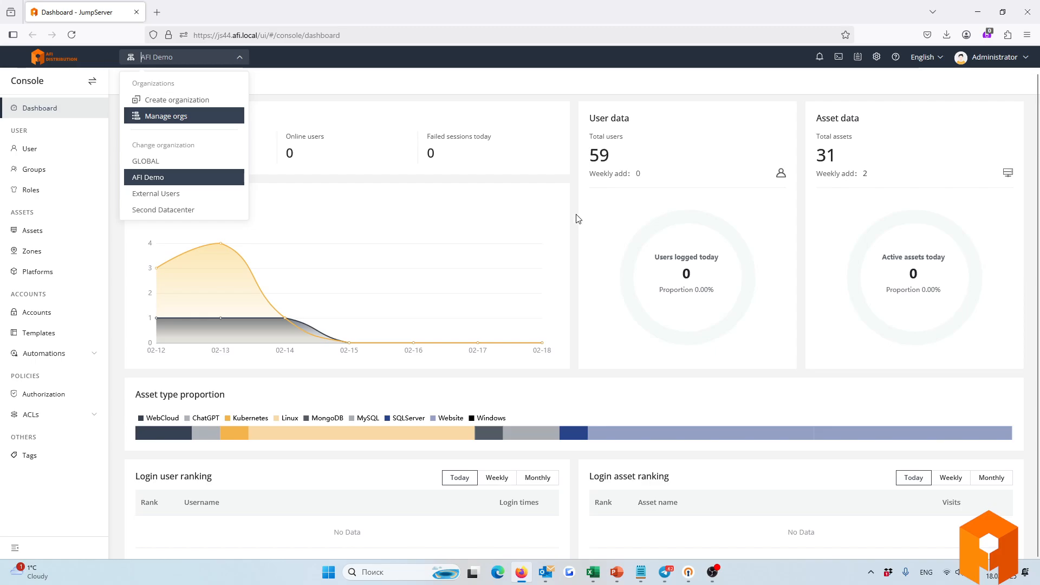
click(877, 58)
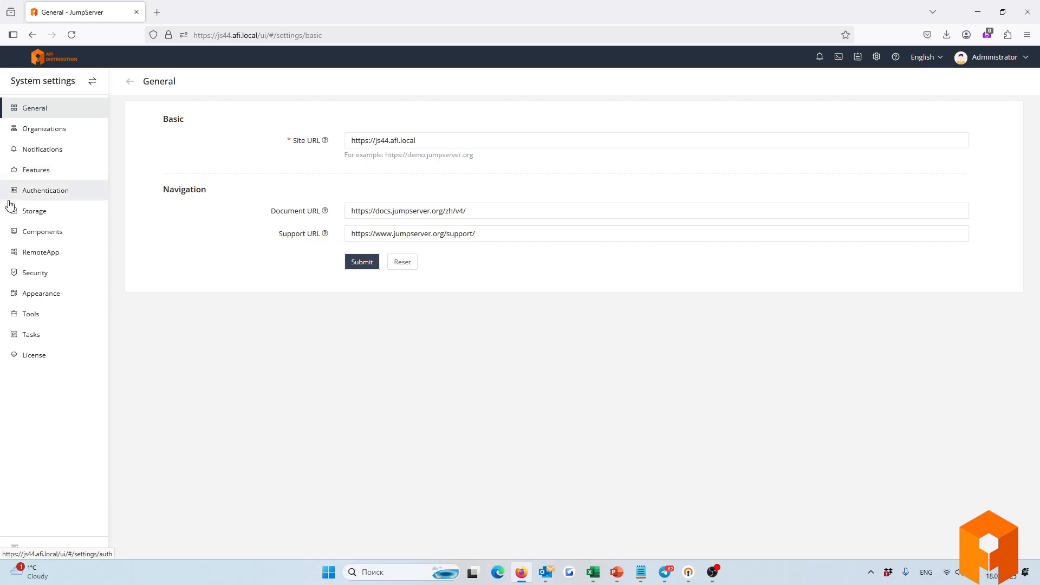
click(31, 134)
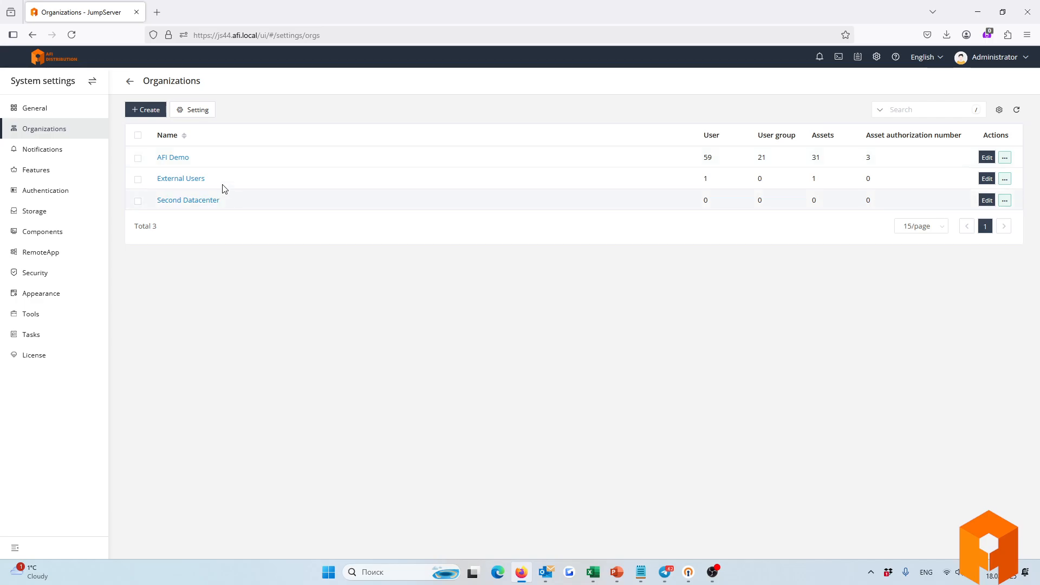
drag(222, 183, 156, 157)
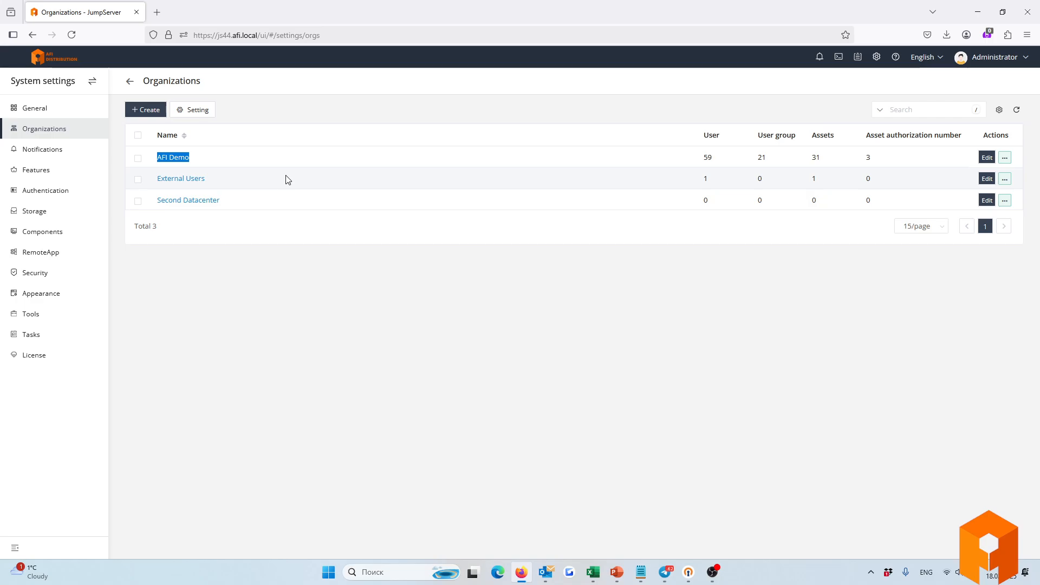
Return from the system settings to the Console and view the AFI Demo user and group lists.
click(39, 59)
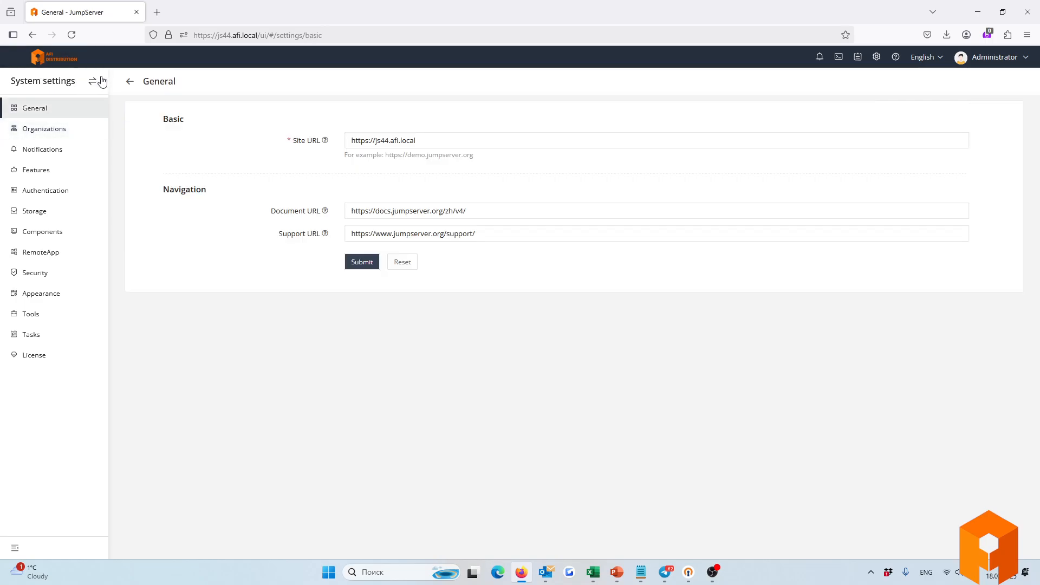
mouse_move(93, 81)
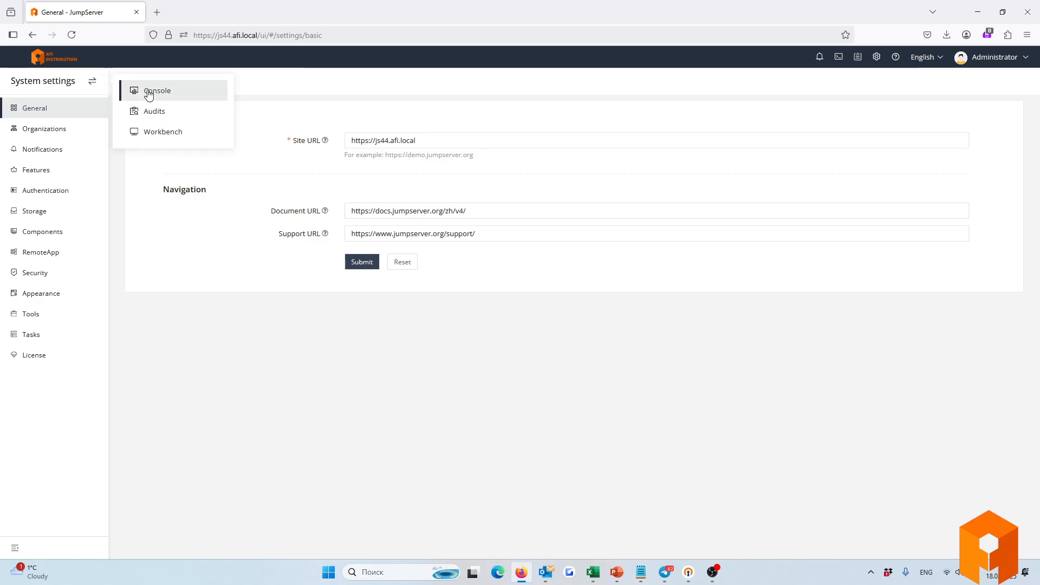
click(150, 91)
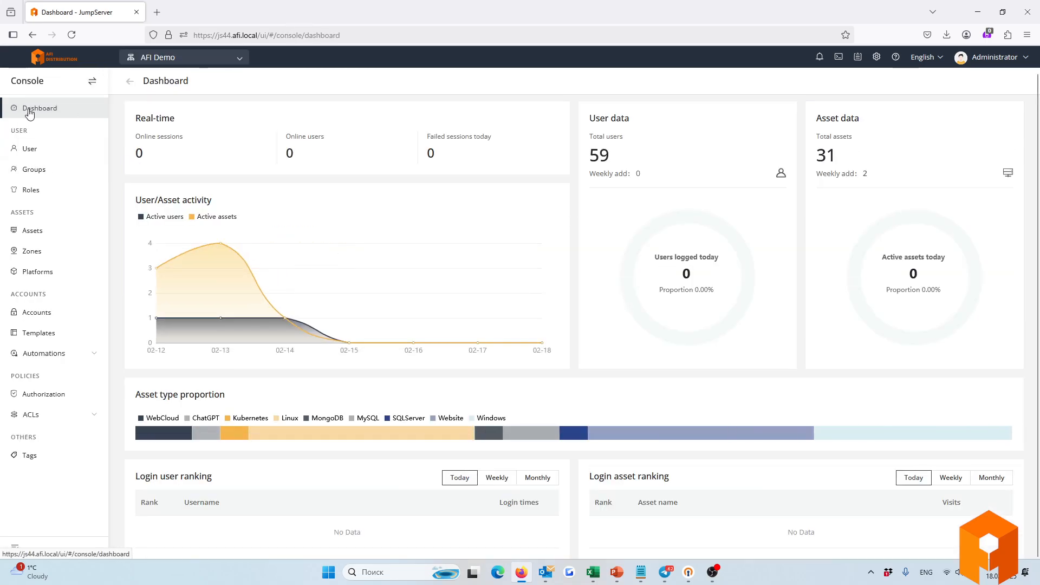
click(30, 150)
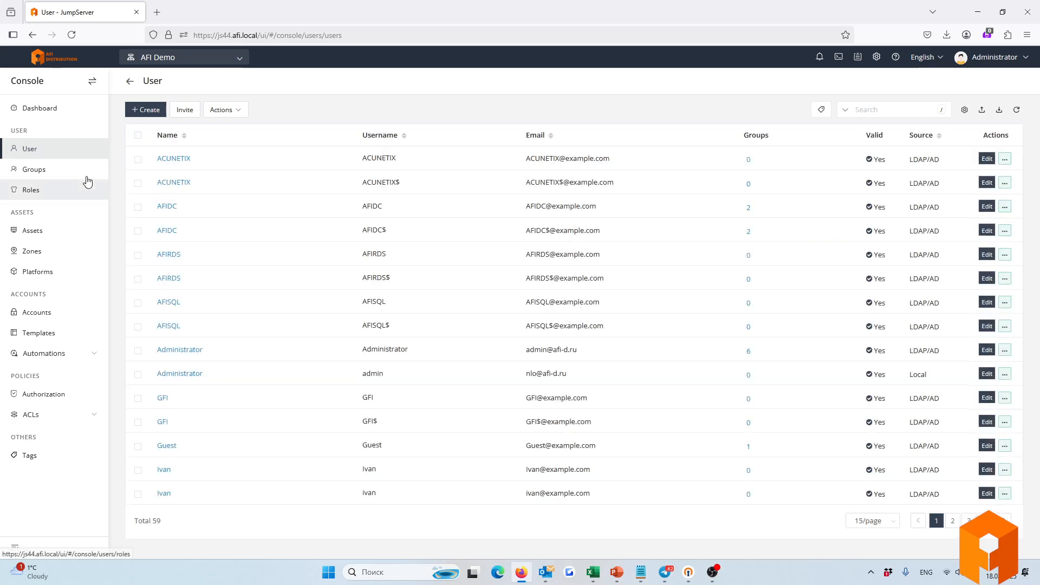
click(50, 174)
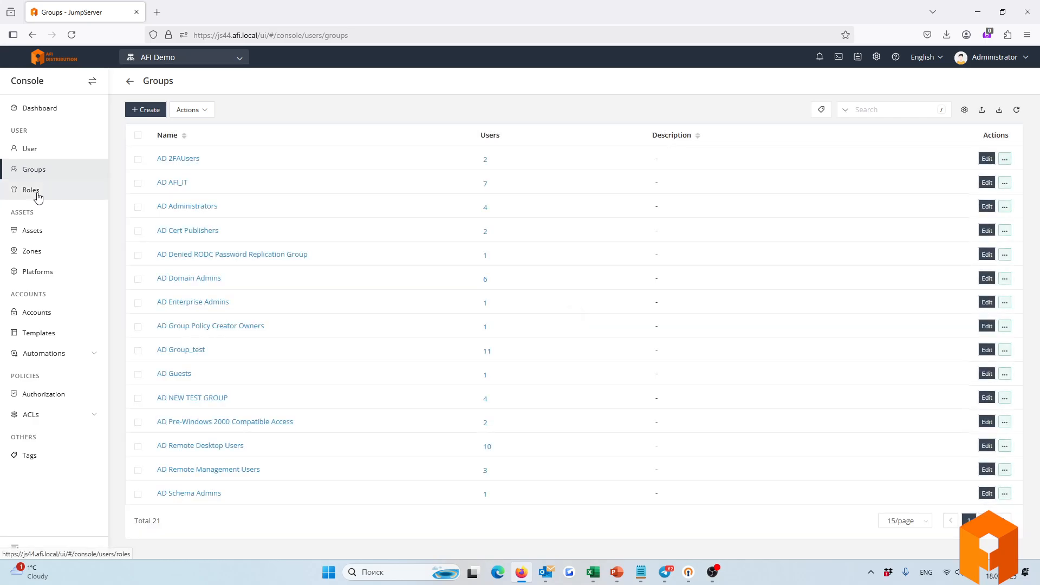
Compare the system roles with the organizational roles.
click(37, 193)
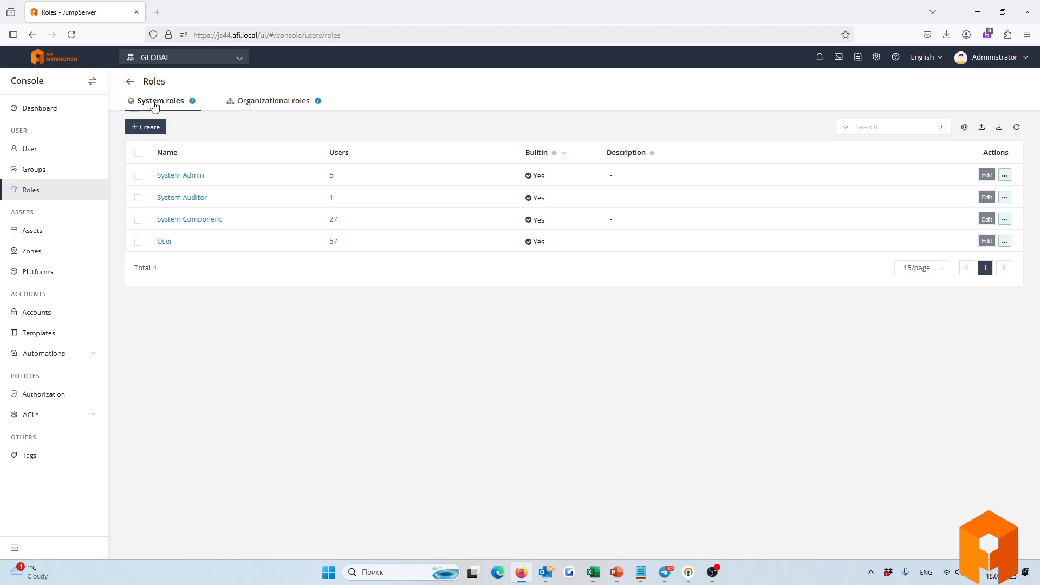
click(261, 102)
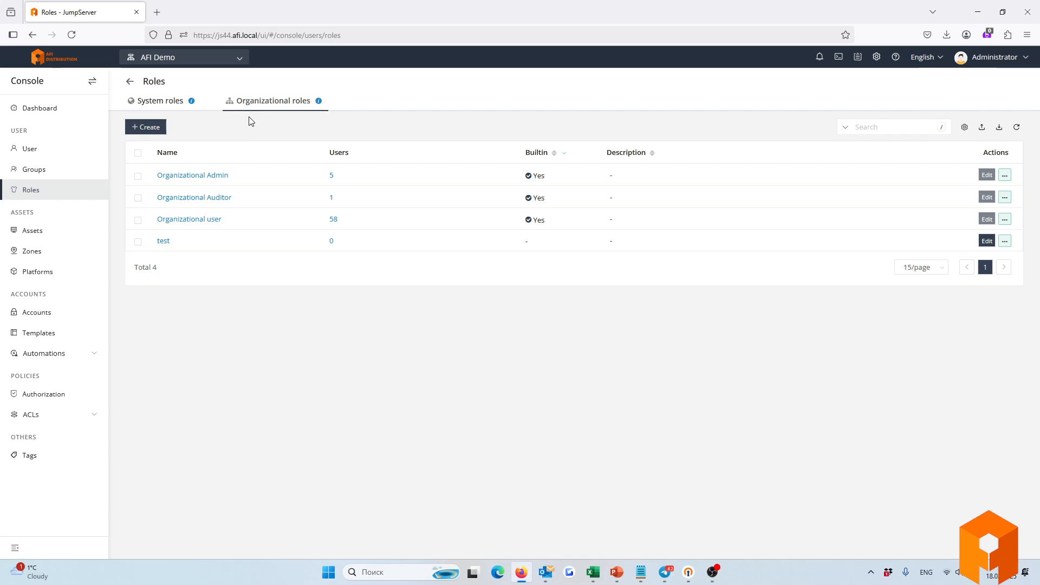
click(152, 103)
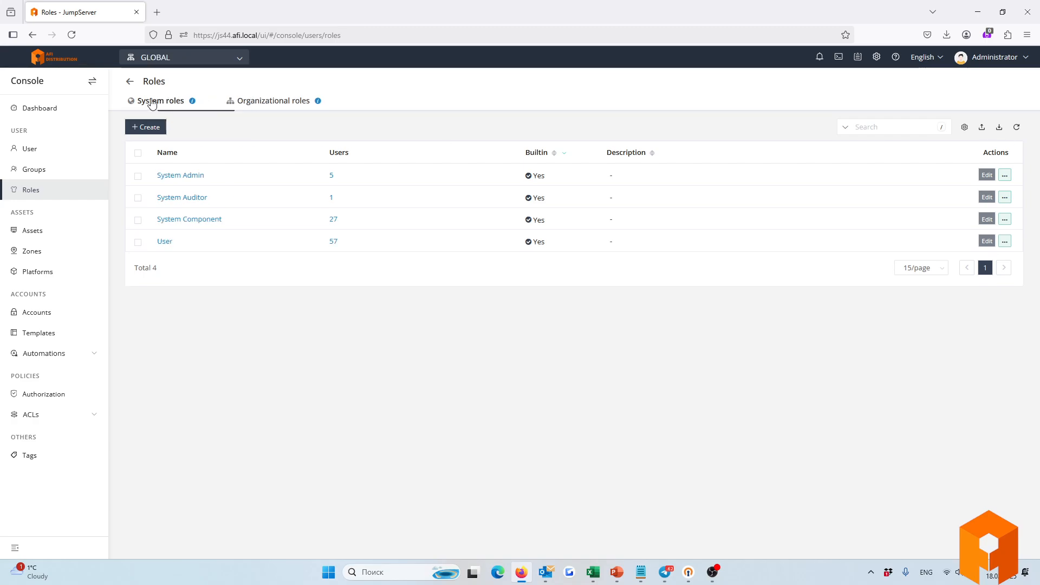
click(247, 102)
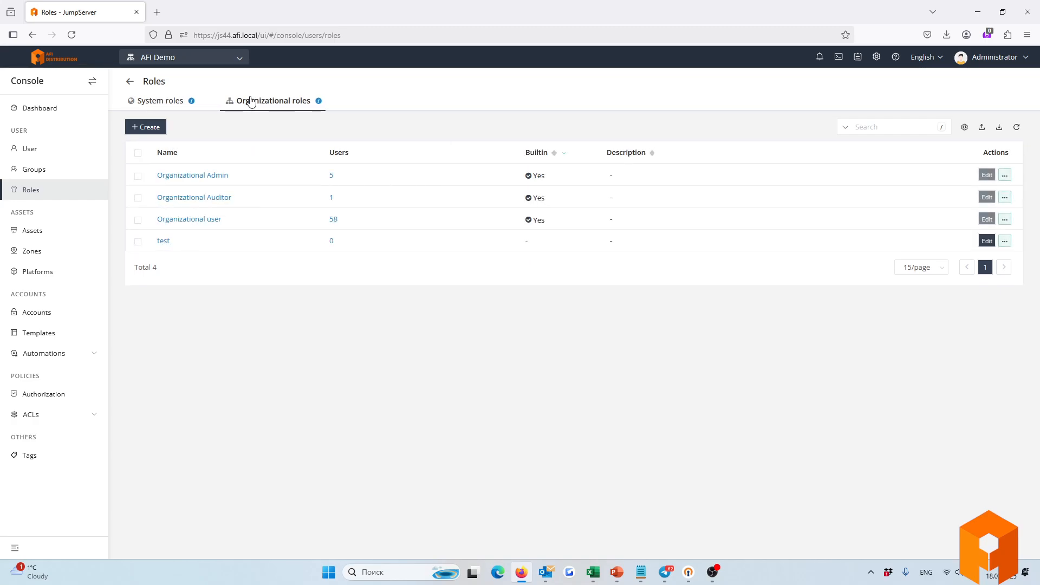
Open the organizational role "test" and examine its session audit and Workbench permissions, including variables, jobs and playbooks.
click(164, 242)
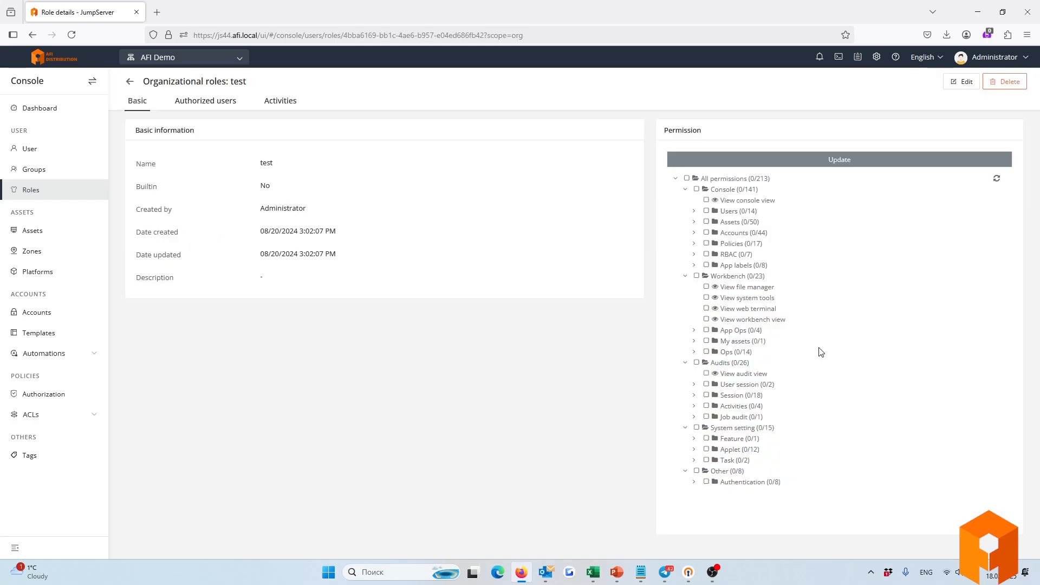
click(694, 395)
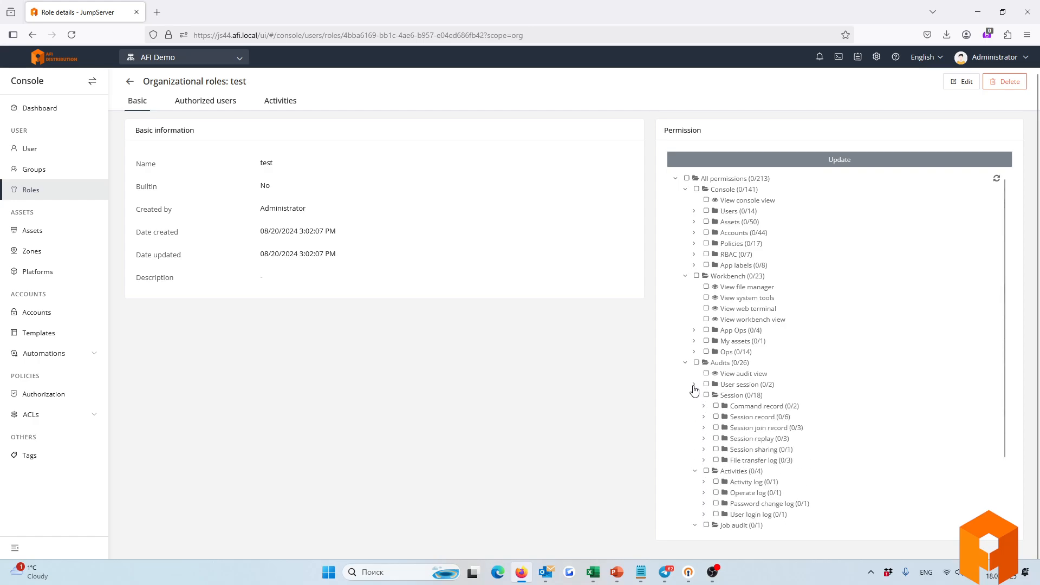
click(693, 384)
click(694, 352)
click(694, 330)
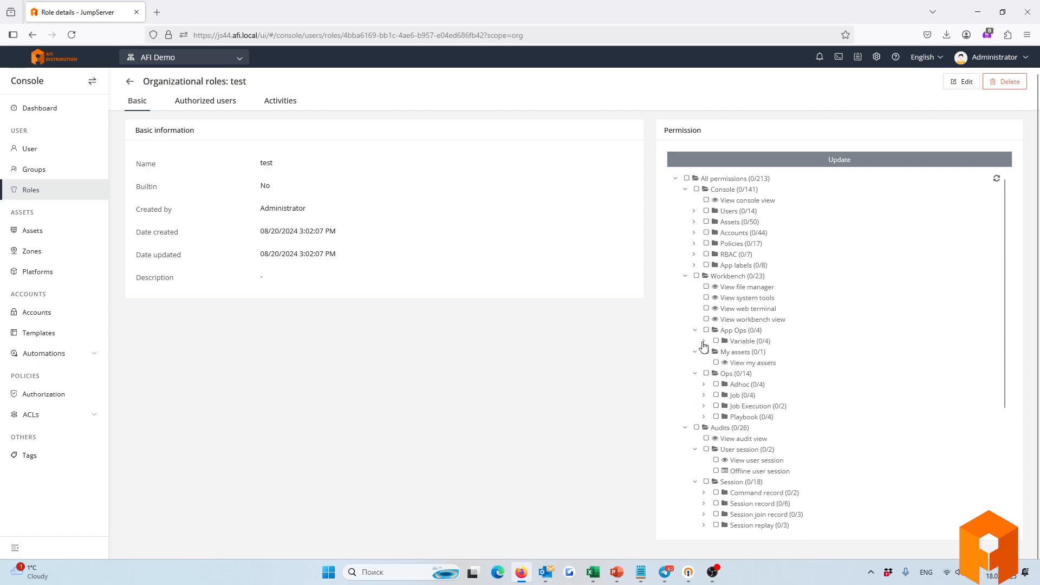
click(703, 342)
scroll(703, 354, down, 2)
click(703, 342)
click(703, 332)
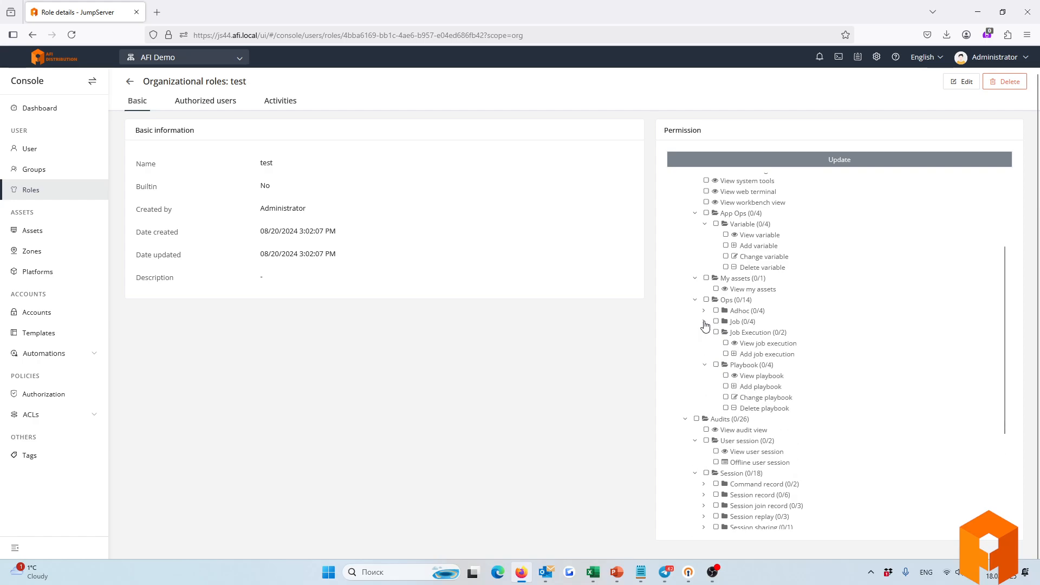
click(704, 321)
Examine the role's Audits permissions for activity logs, file transfer logs, session sharing and session replay.
scroll(711, 349, down, 4)
click(704, 438)
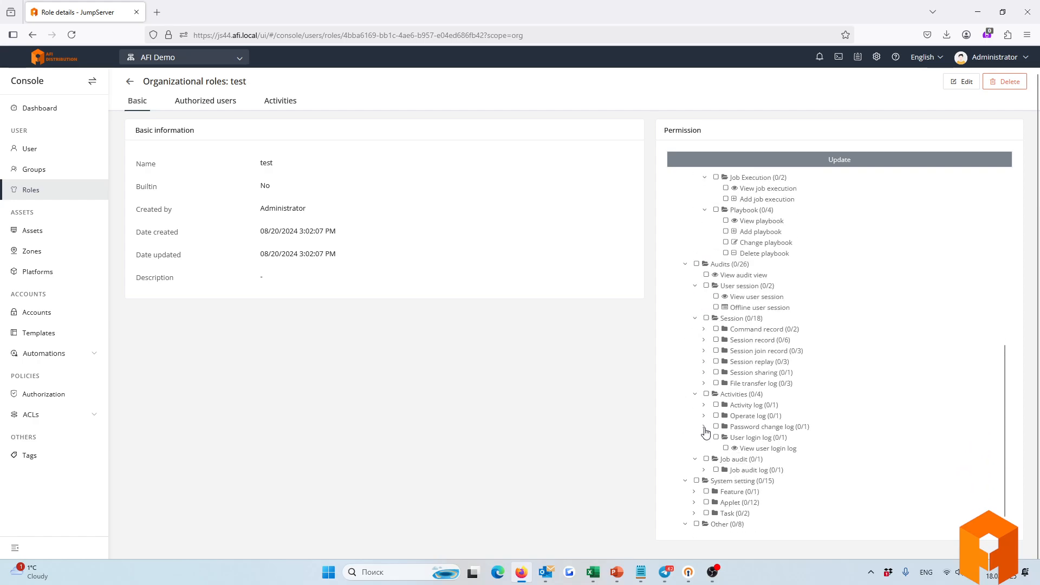
click(704, 427)
click(703, 416)
click(704, 406)
click(703, 383)
click(704, 372)
click(703, 361)
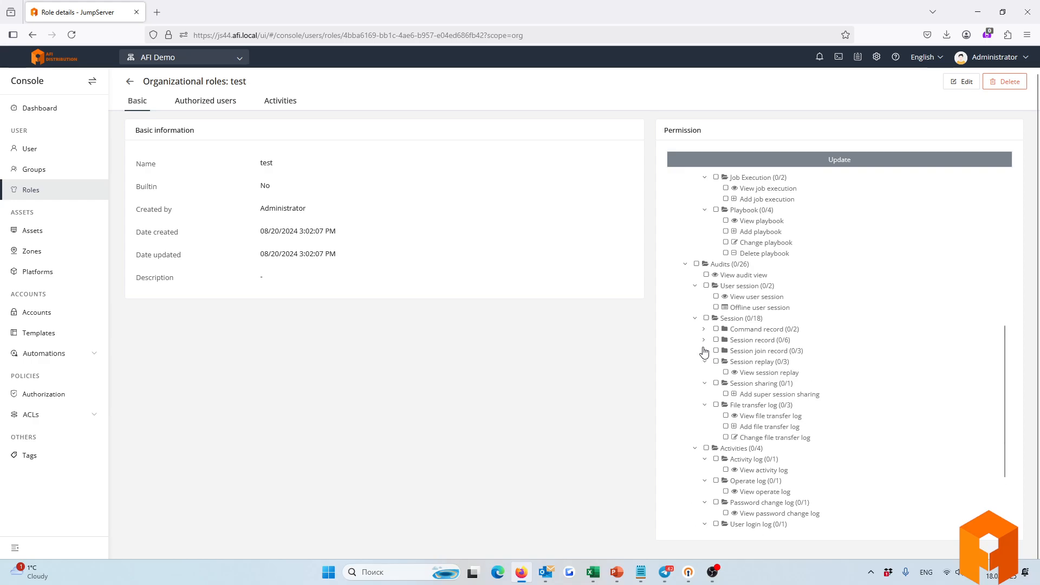
Examine the role's System setting permissions for Feature, Applet, virtual apps, virtual app publication and Task.
scroll(854, 404, down, 2)
click(694, 491)
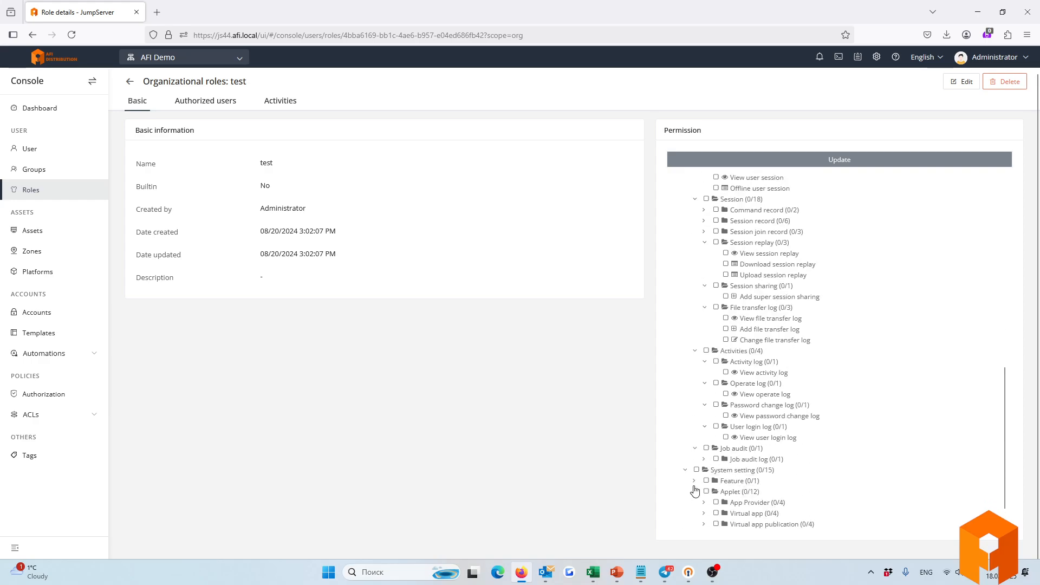
click(694, 480)
scroll(965, 459, down, 2)
click(703, 492)
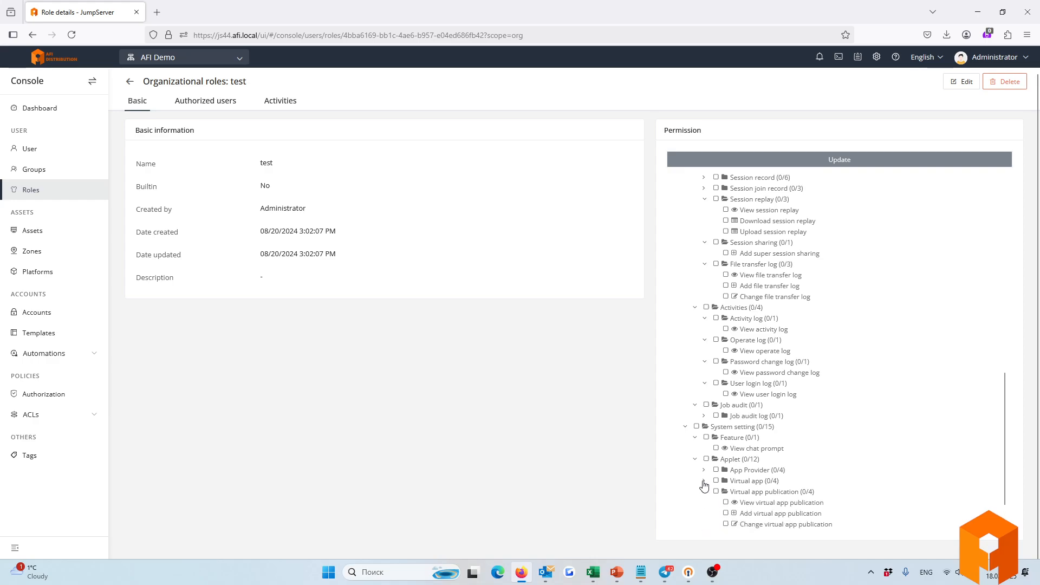
click(703, 481)
scroll(933, 459, down, 3)
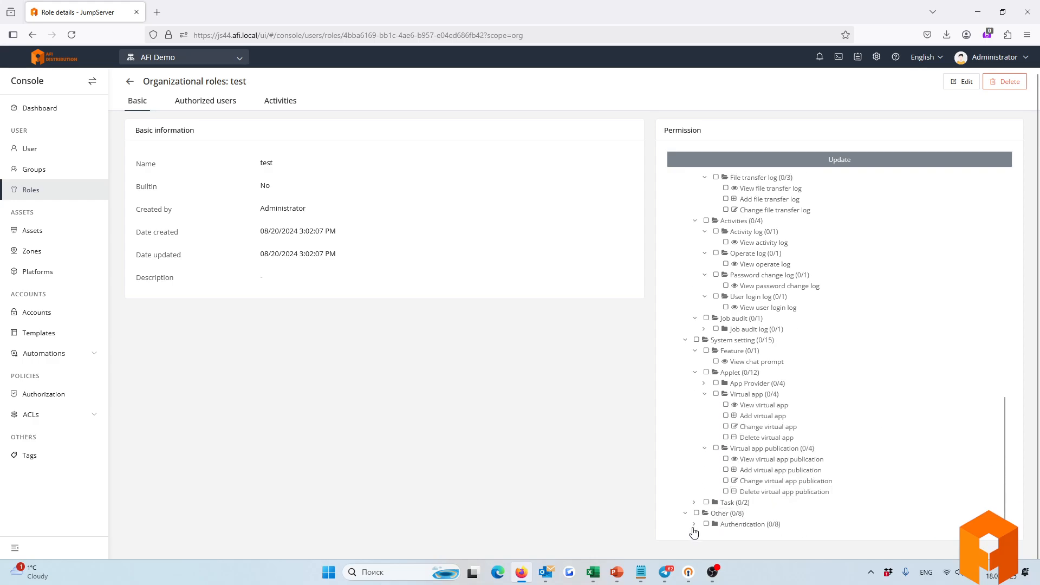
click(694, 503)
Examine the role's Console permissions for Accounts, Policies, RBAC and App labels, and return to the organizational roles list.
scroll(822, 434, up, 10)
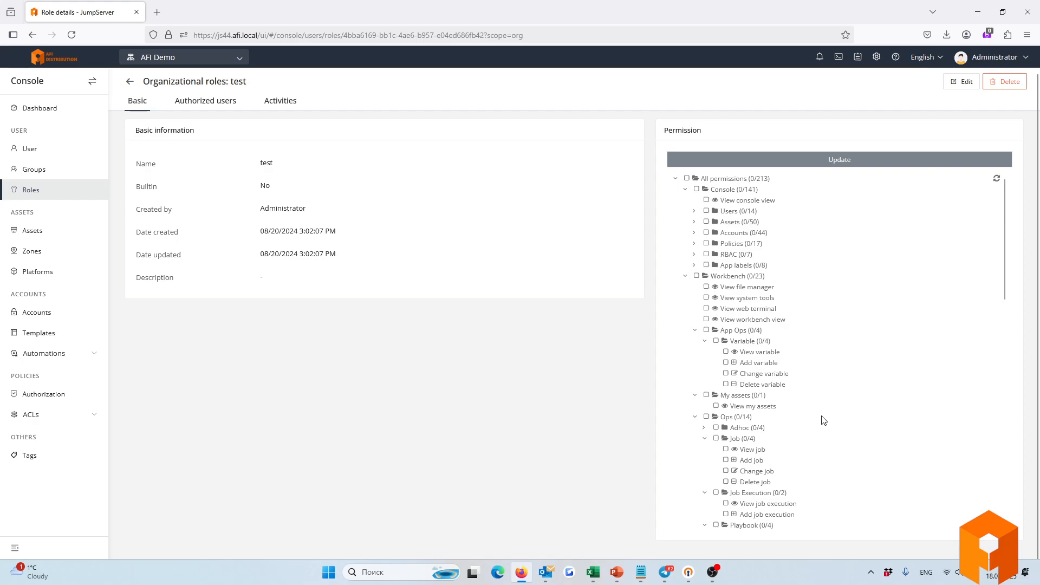
click(694, 265)
click(693, 265)
click(693, 254)
click(694, 243)
click(693, 233)
click(704, 340)
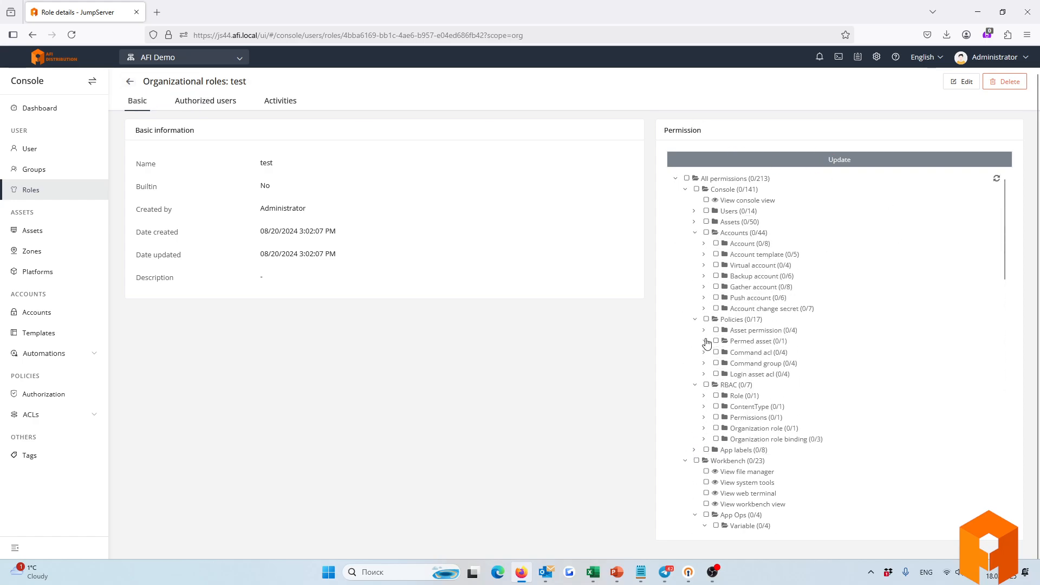
click(704, 330)
click(130, 82)
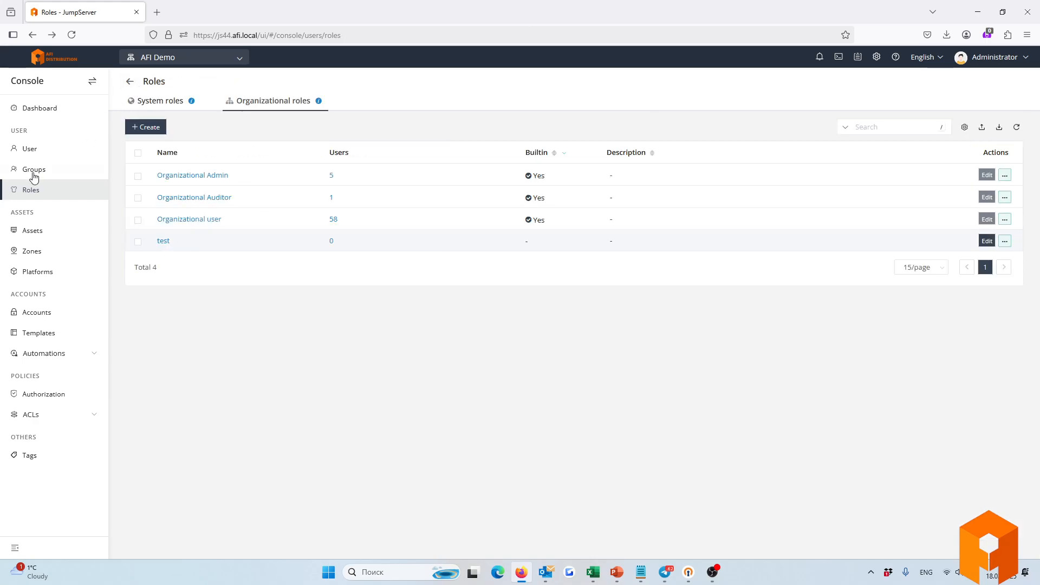
Open the Assets list and compare the Host assets with the list of all assets.
click(33, 232)
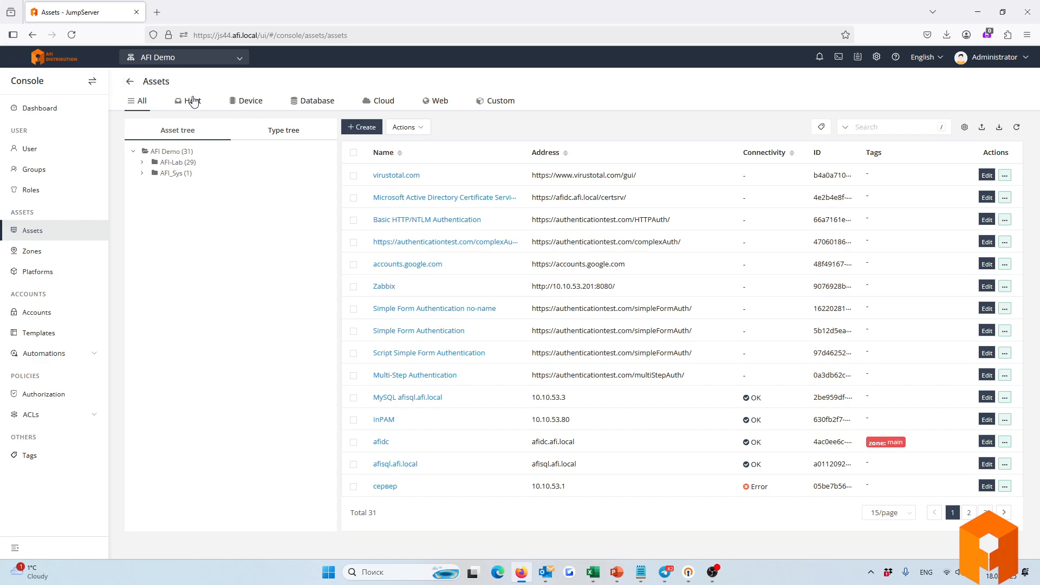
click(188, 102)
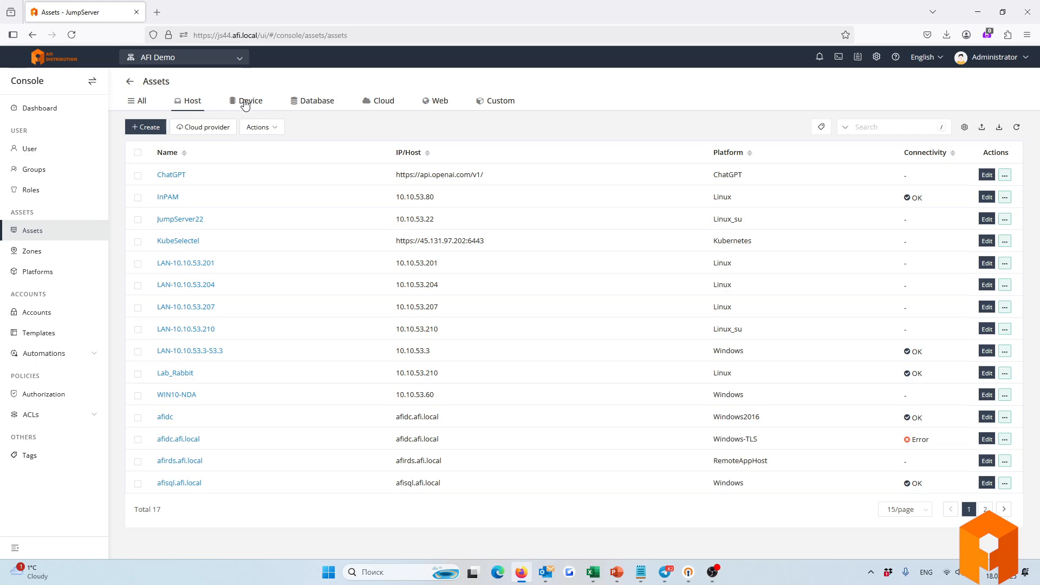
click(146, 103)
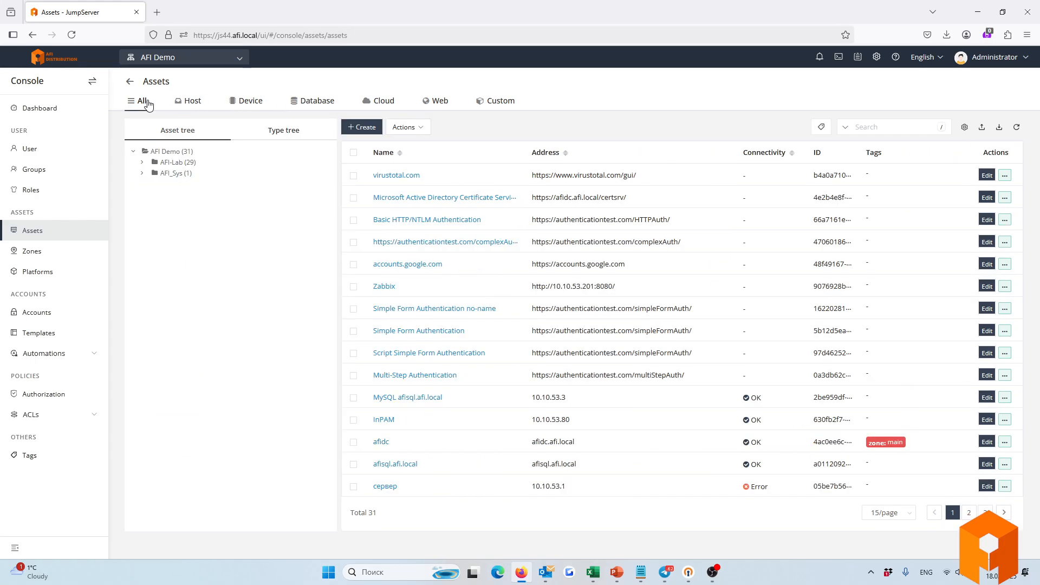
Examine the providers offered for a new asset, including the Database types, and close the selection without creating anything.
click(362, 127)
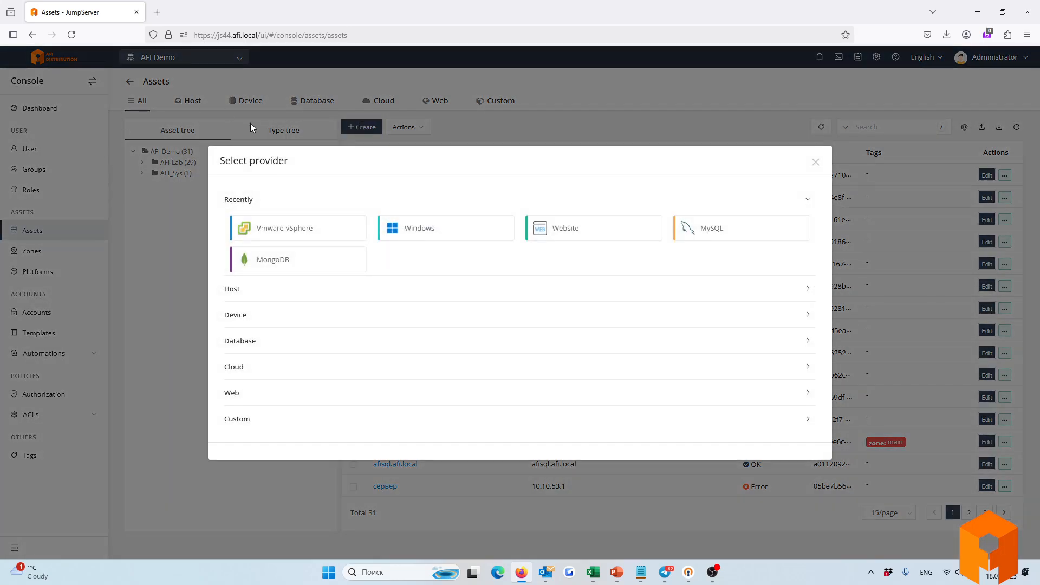
click(251, 343)
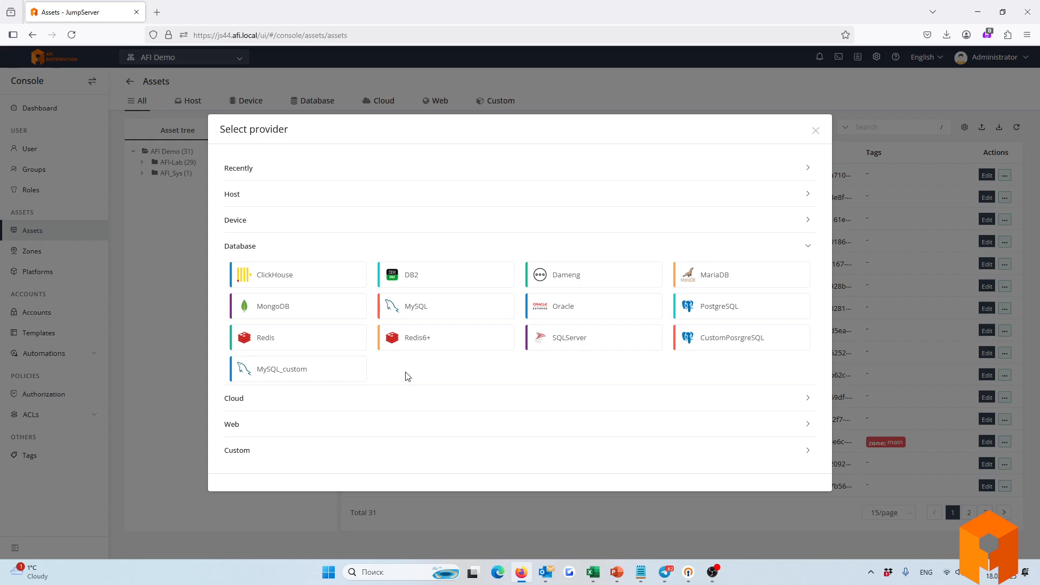
click(262, 244)
click(330, 274)
click(815, 188)
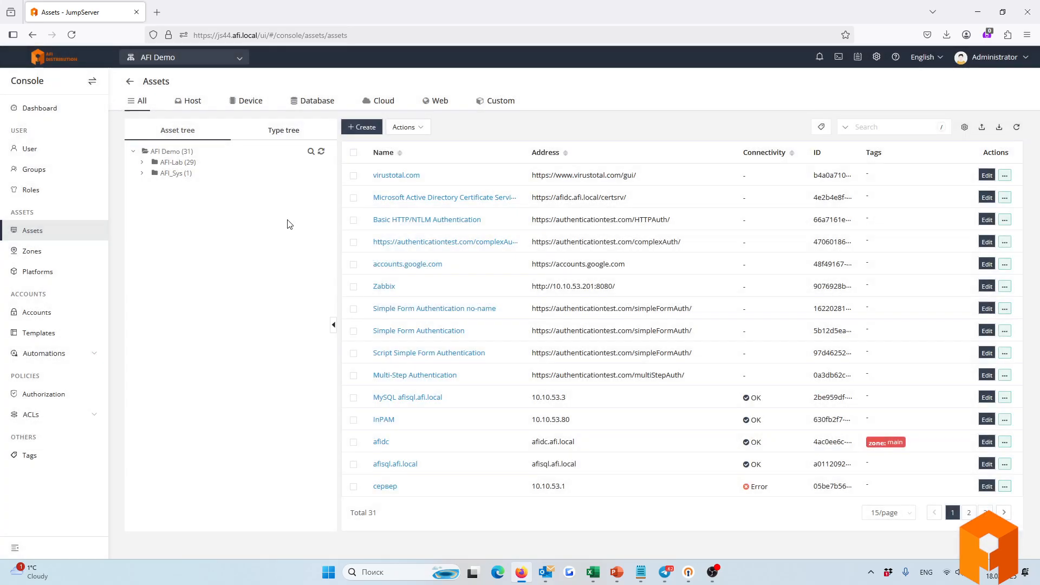
Open the Cloud provider page from the Host assets.
click(186, 102)
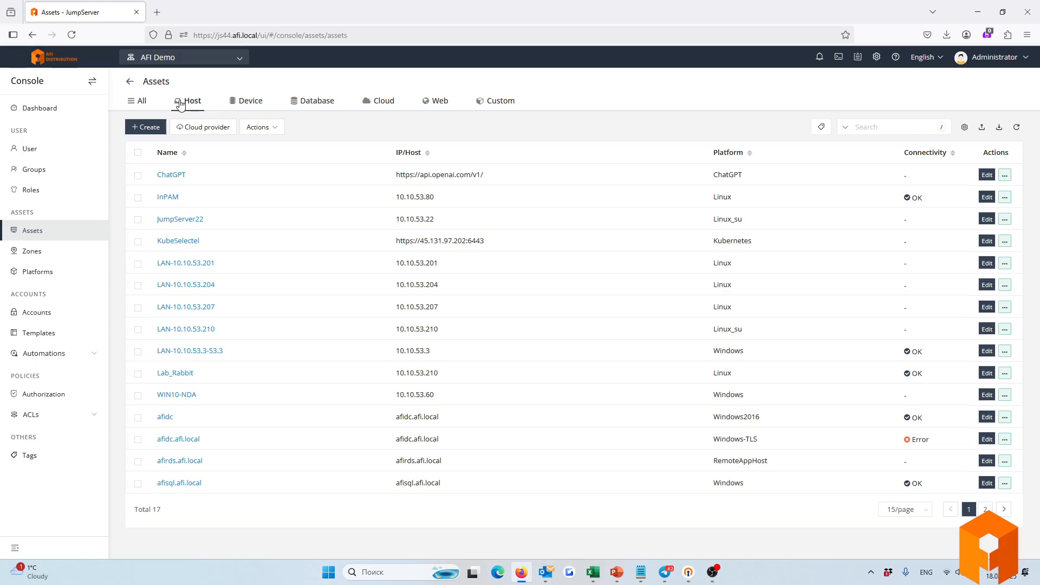
click(142, 103)
click(185, 104)
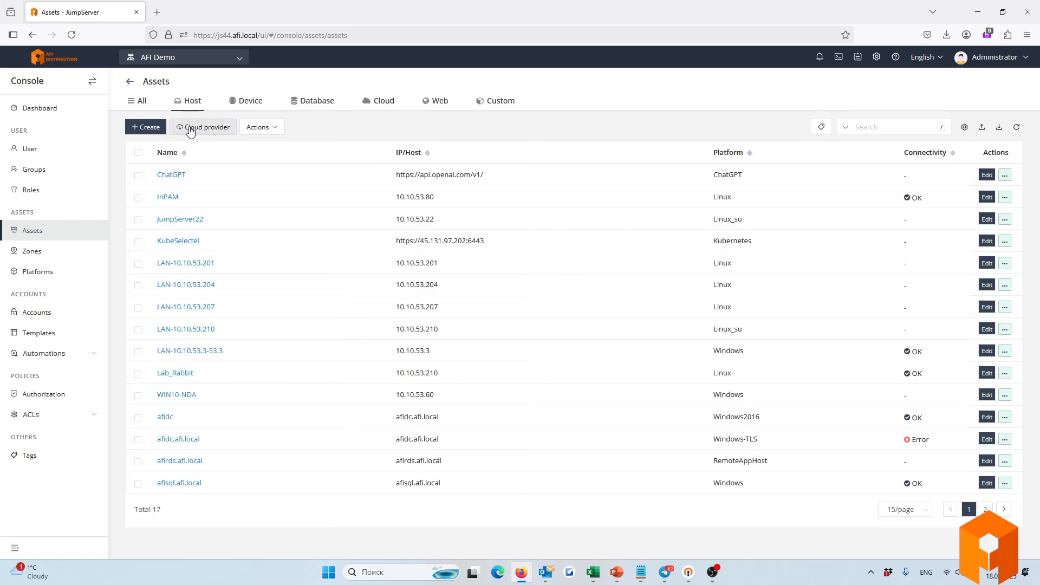
click(190, 125)
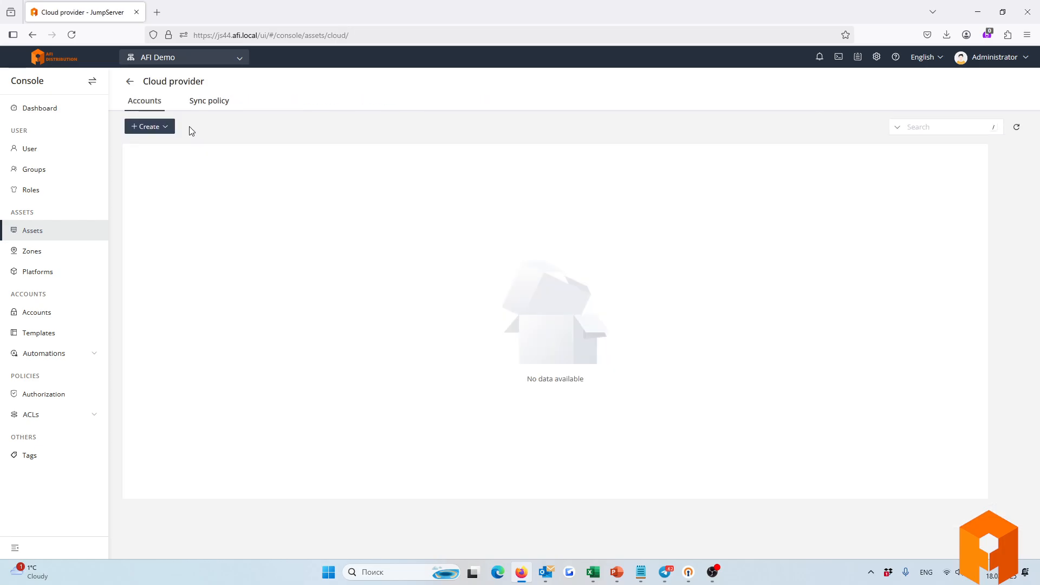
Examine the authentication settings for a new LAN cloud account, including the test port, and cancel without creating it.
click(154, 130)
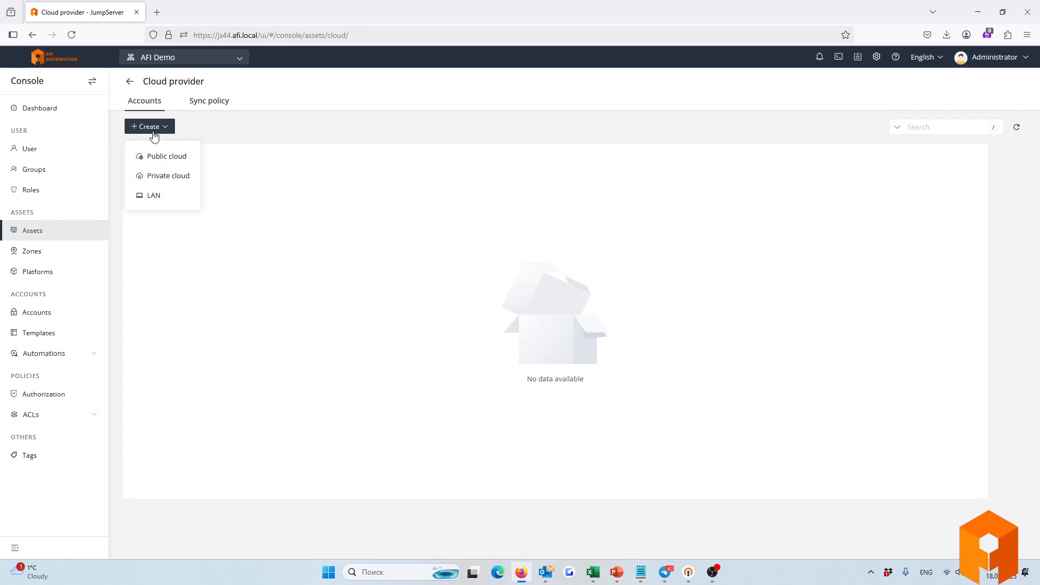
click(153, 199)
click(422, 256)
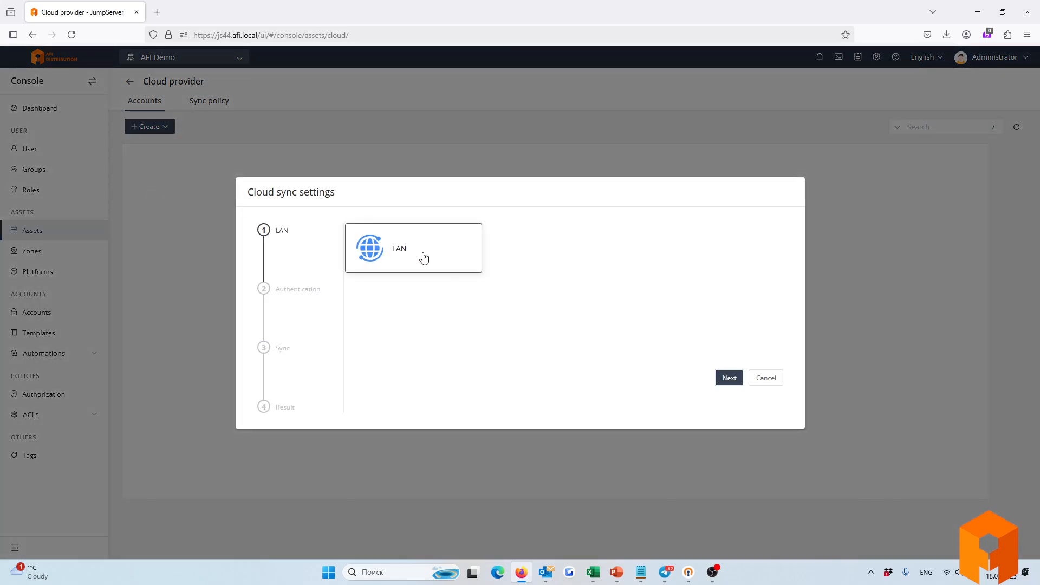
click(731, 378)
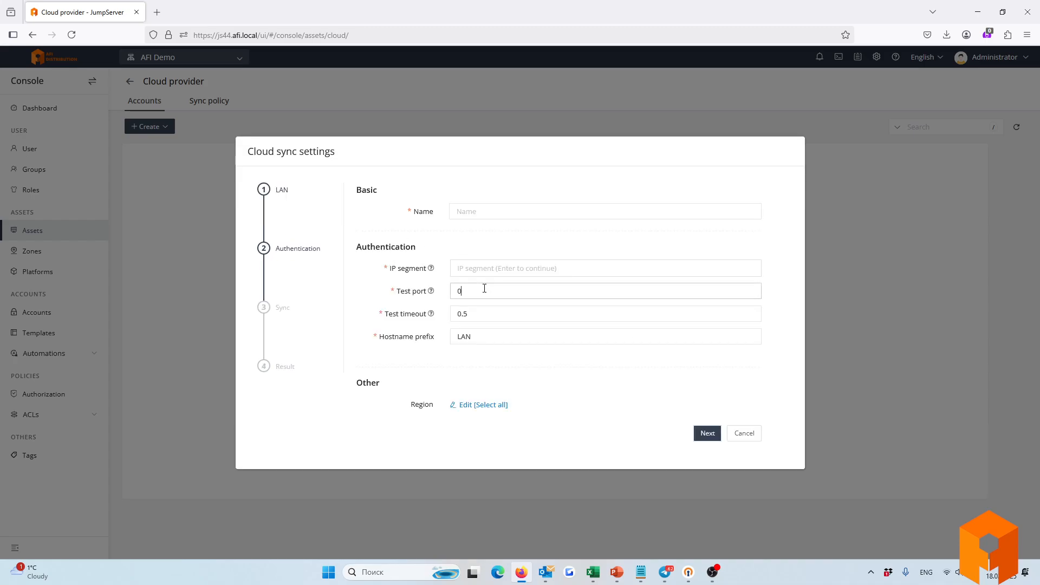
drag(485, 291, 383, 297)
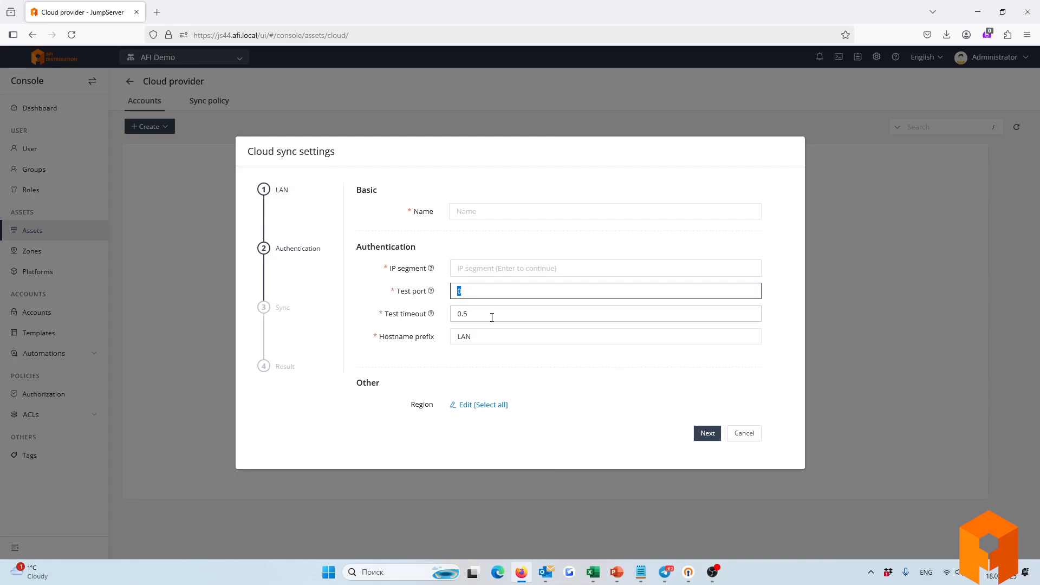
click(732, 433)
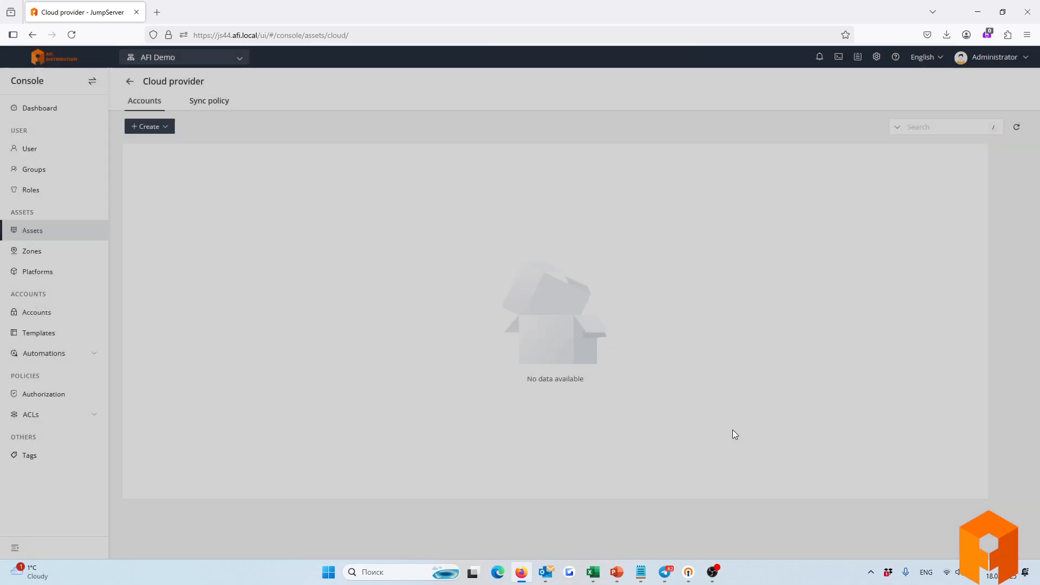
Examine the private cloud providers and the authentication settings for a VMware account, and cancel without creating it.
click(154, 130)
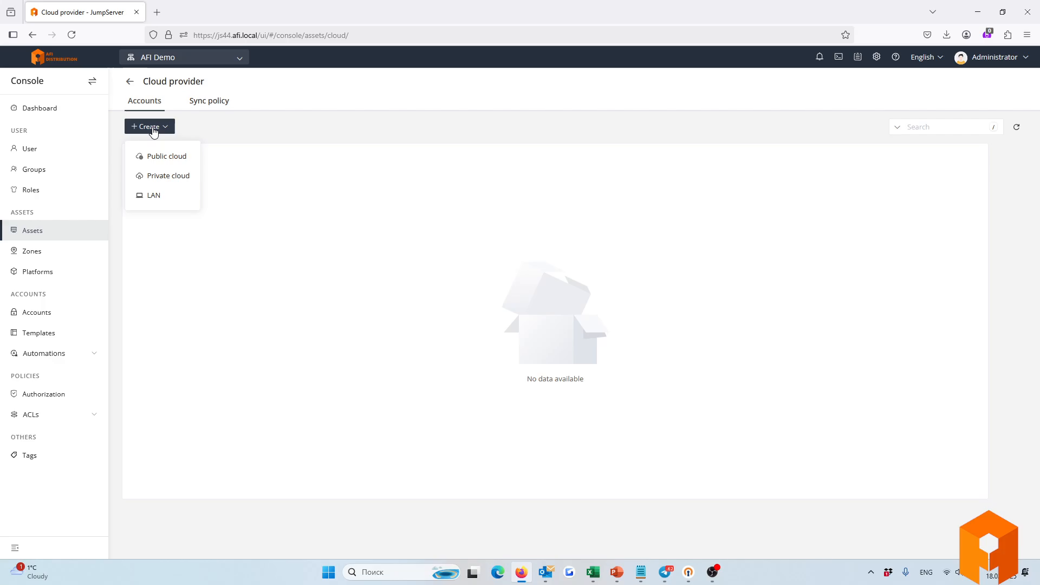
click(157, 178)
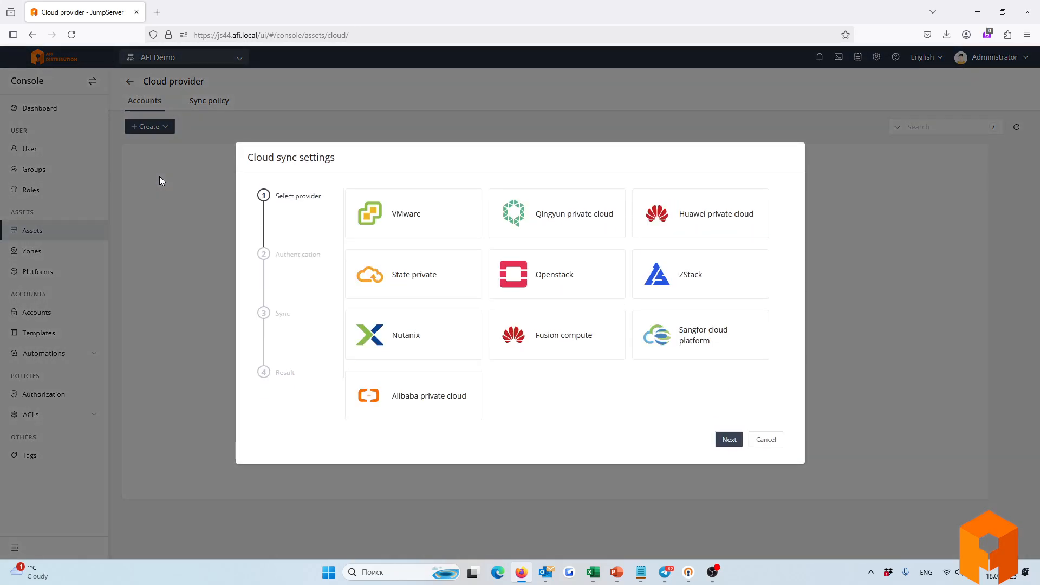
click(394, 233)
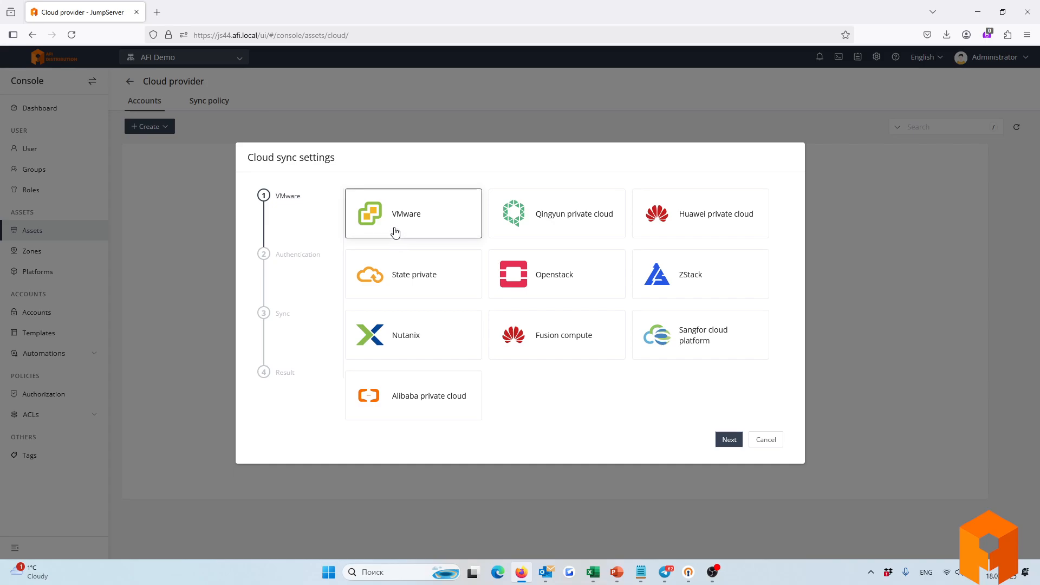
click(726, 444)
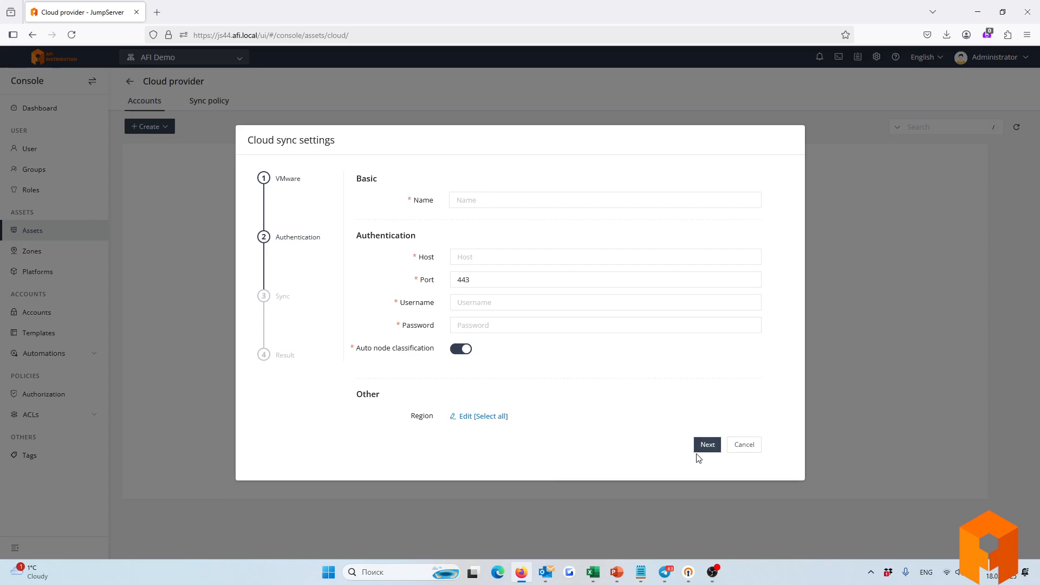
click(736, 449)
Review the list of private cloud providers again and close it without selecting one.
click(151, 126)
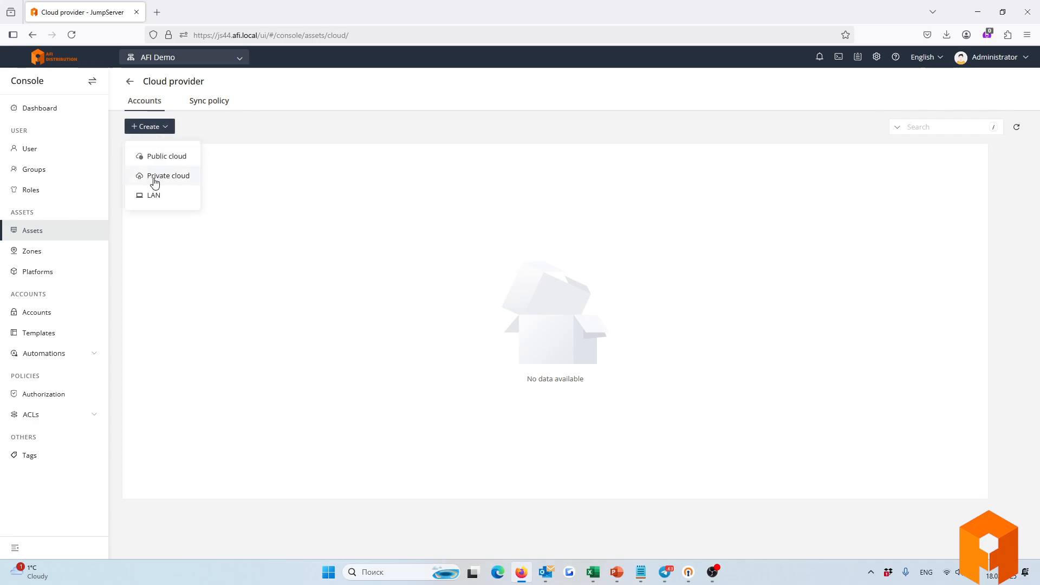
click(156, 176)
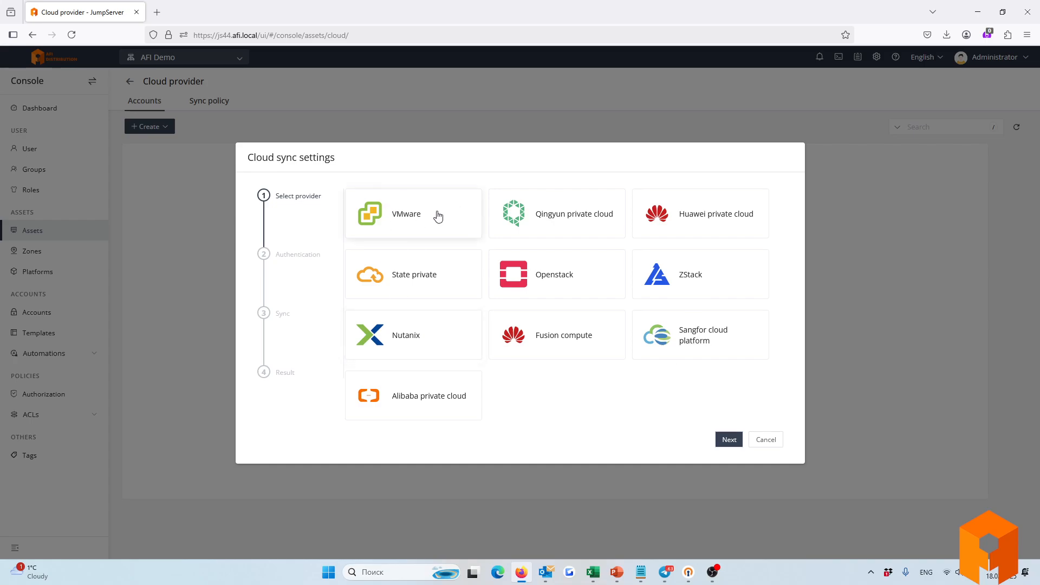
click(767, 439)
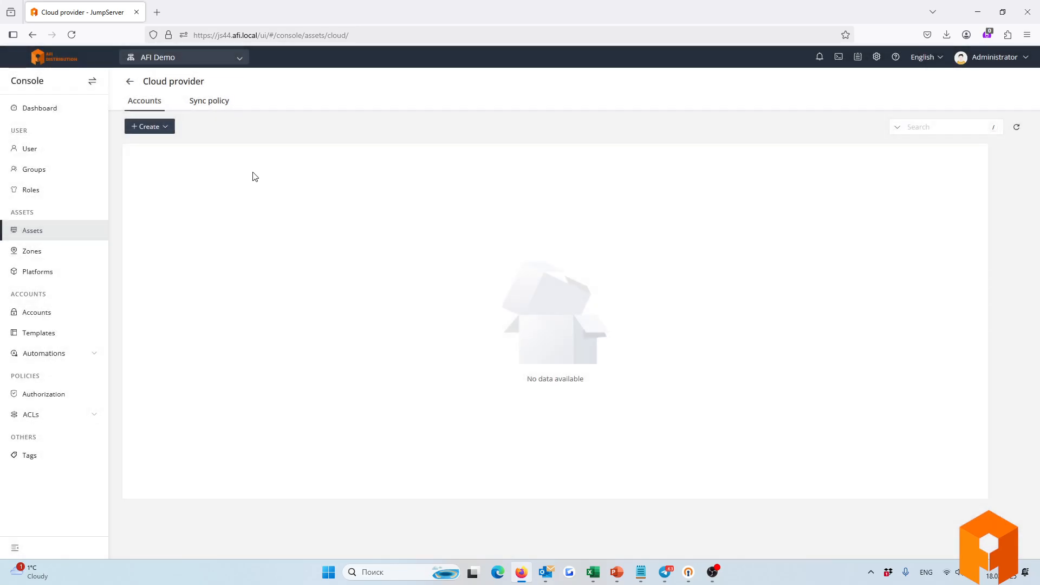
Examine the public cloud providers and the authentication settings for an Azure (International) account, and cancel without creating it.
click(157, 126)
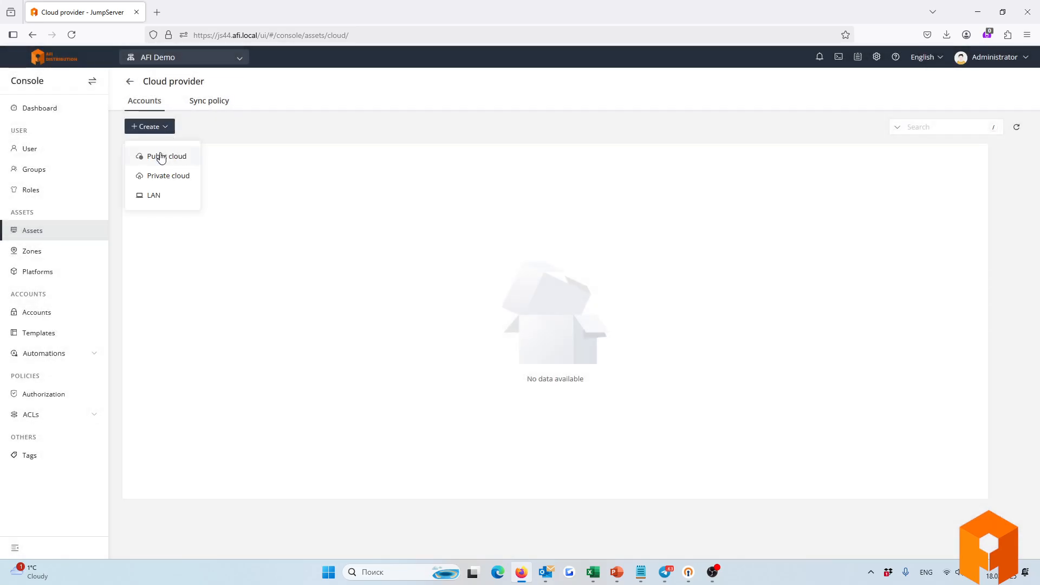
click(161, 157)
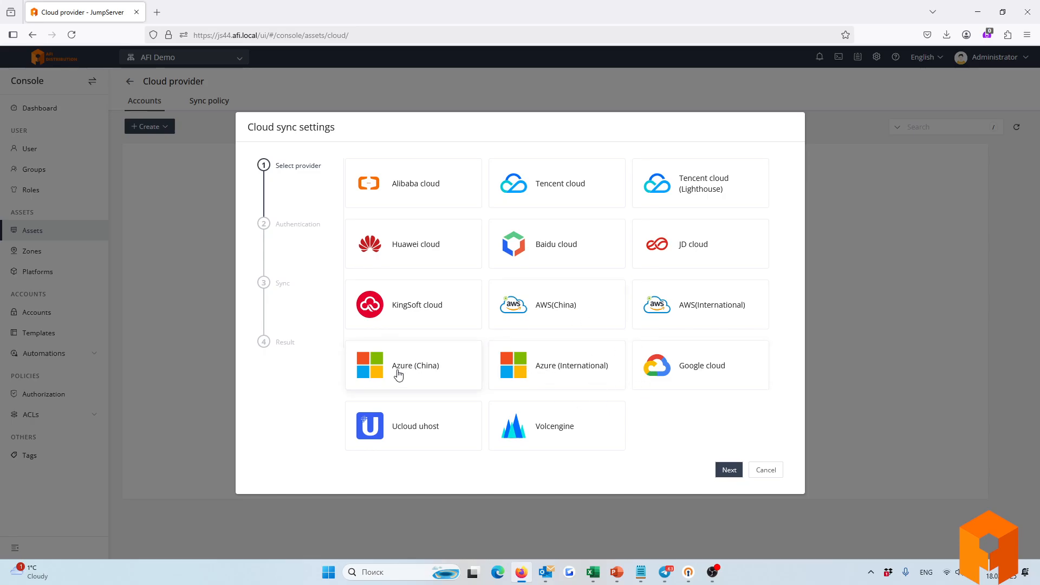
click(579, 385)
click(729, 469)
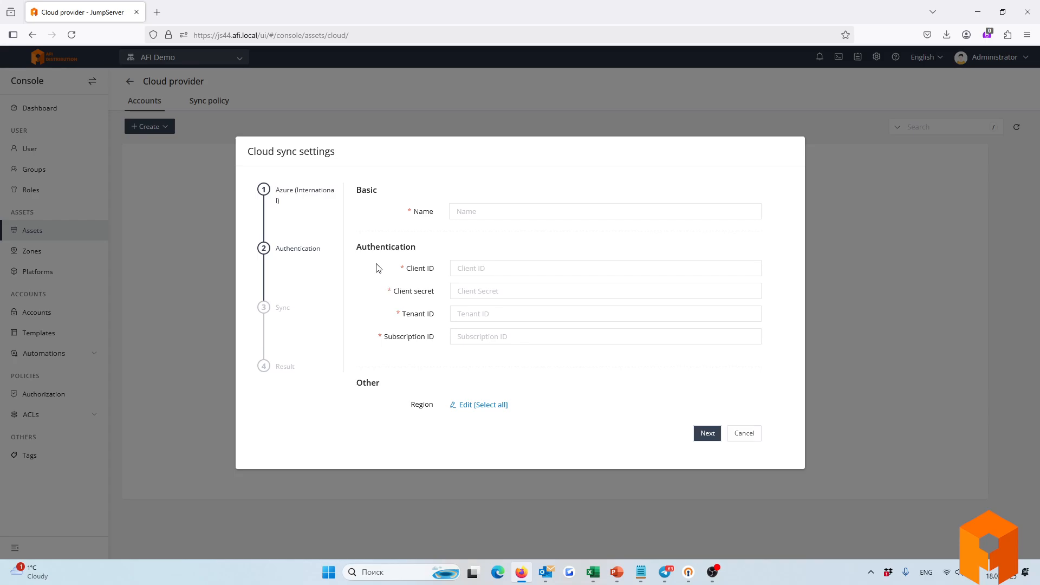
click(745, 436)
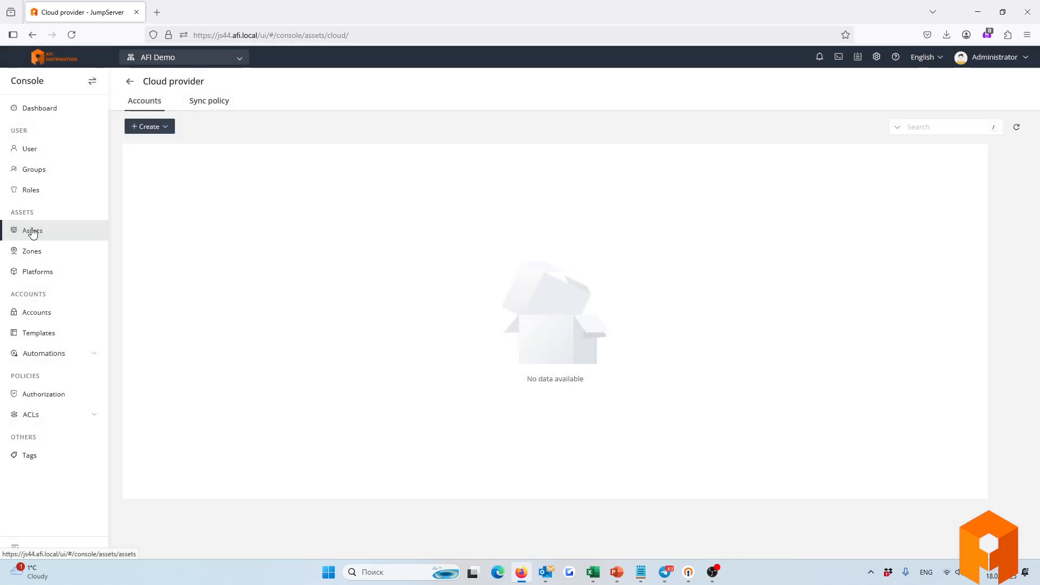
Return to the Assets list and view the host Platforms and the Zones pages.
click(129, 85)
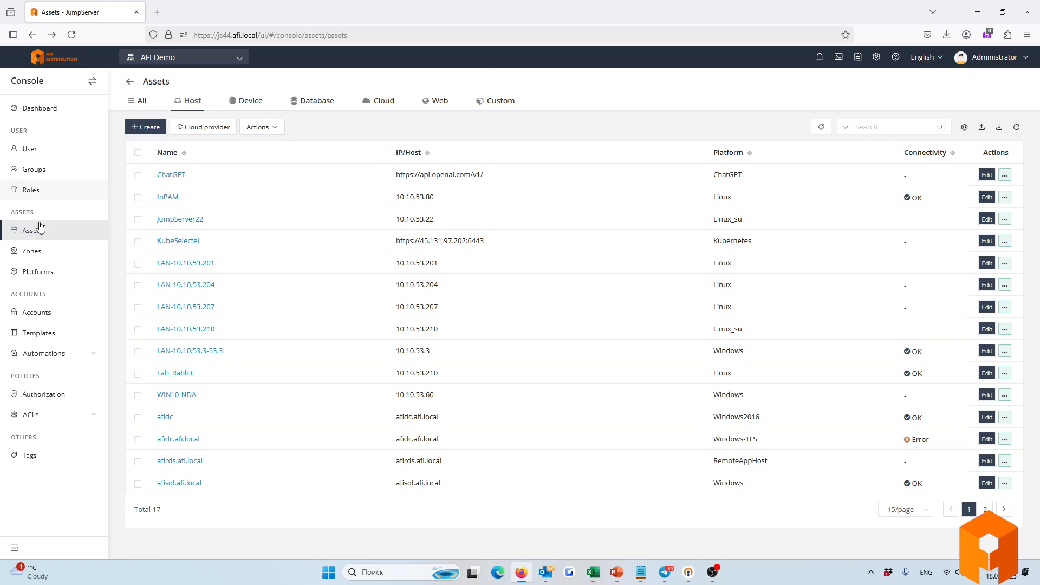
click(47, 272)
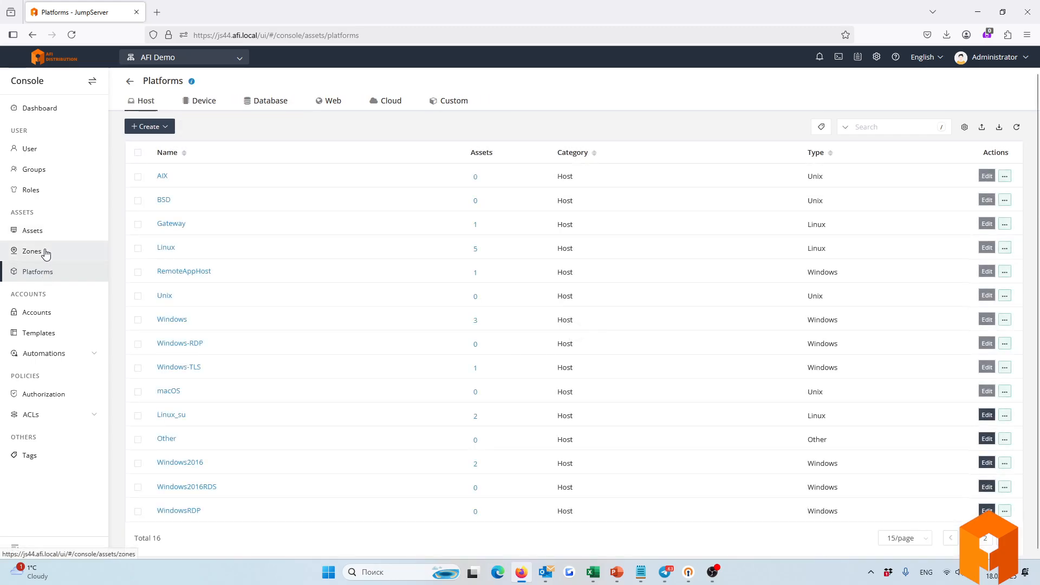
click(46, 252)
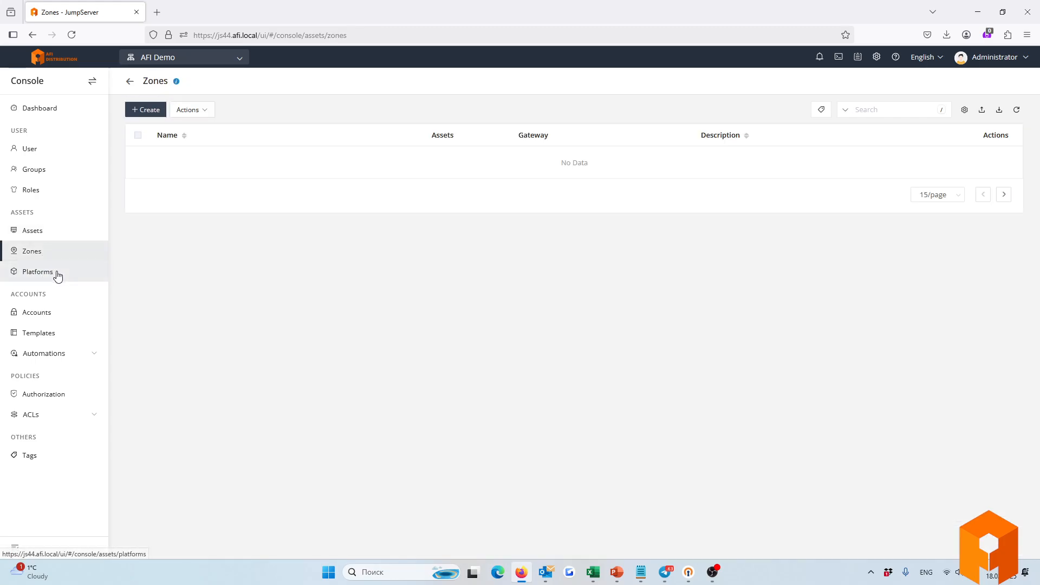
Expand the account Automations and view the Push accounts page.
click(66, 357)
scroll(62, 309, down, 1)
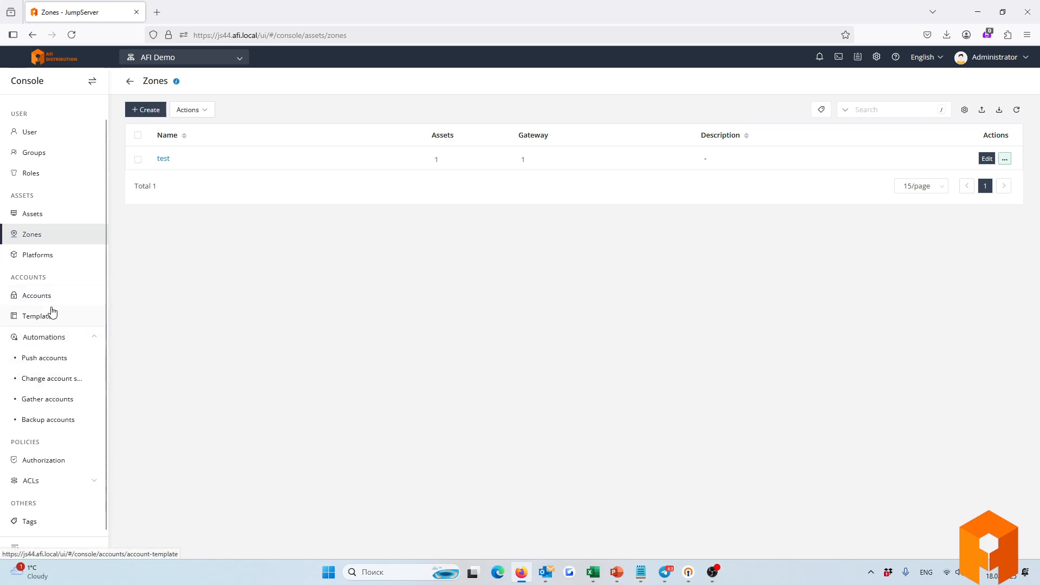
click(25, 360)
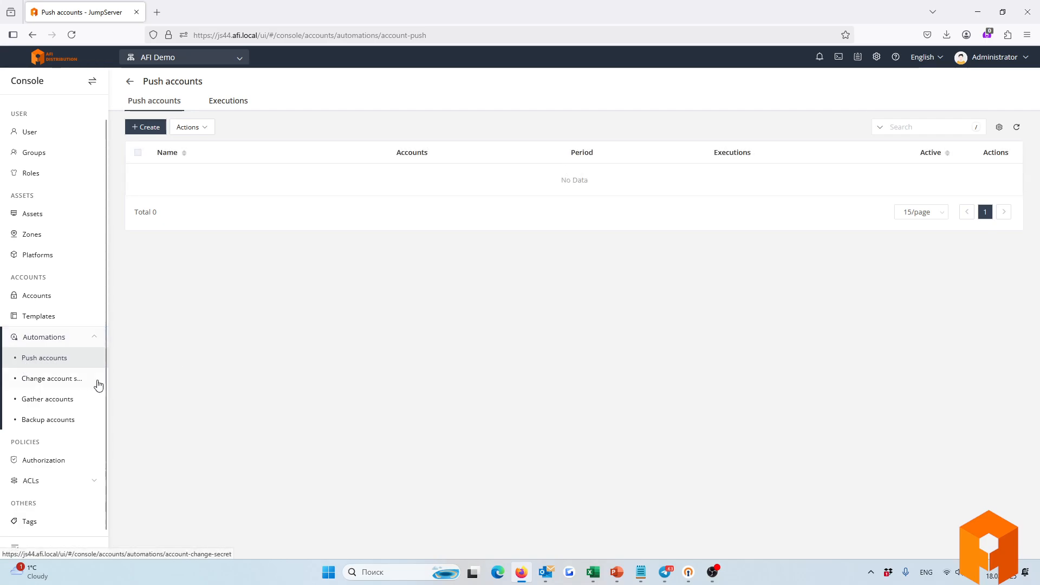
Start a new account secret change task and compare its settings for the Password and SSH key secret types.
click(24, 380)
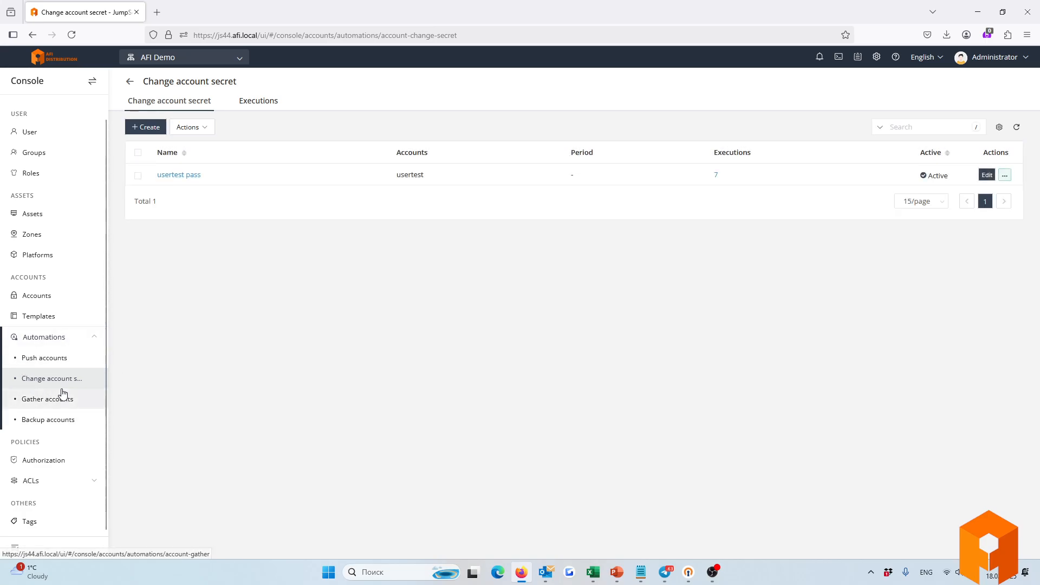
click(145, 128)
scroll(220, 230, down, 2)
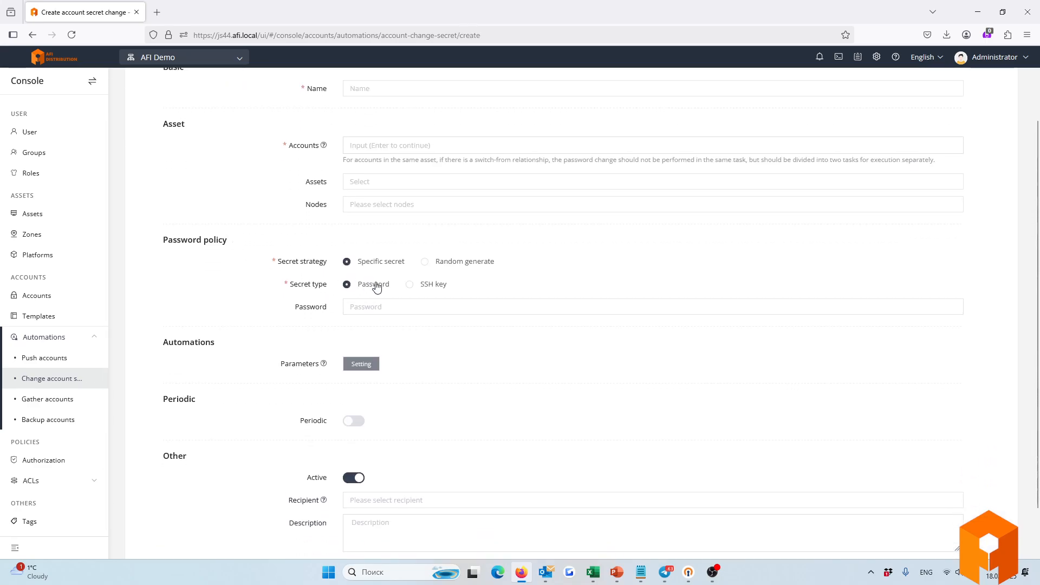
click(410, 286)
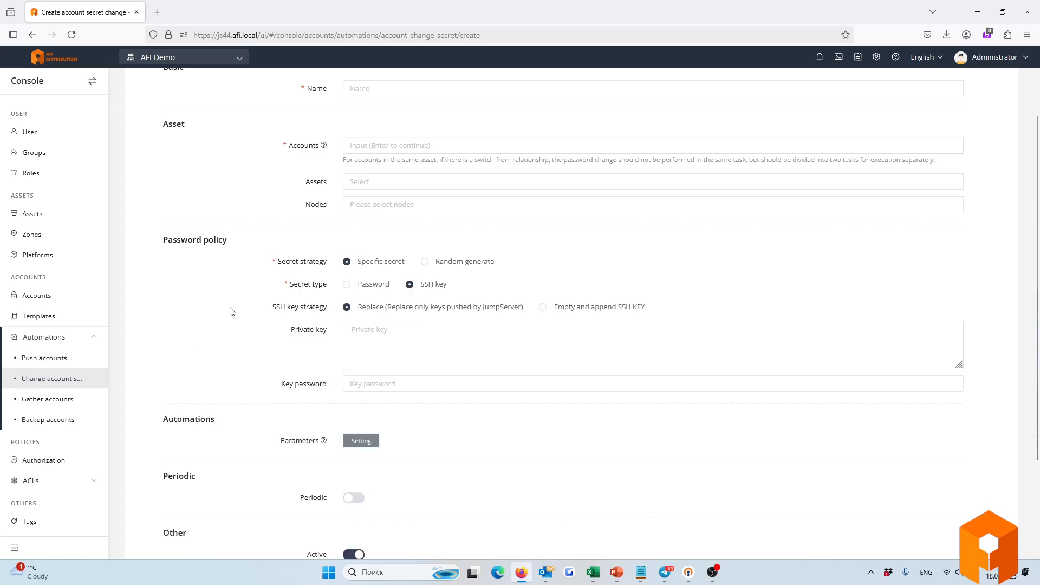
click(347, 285)
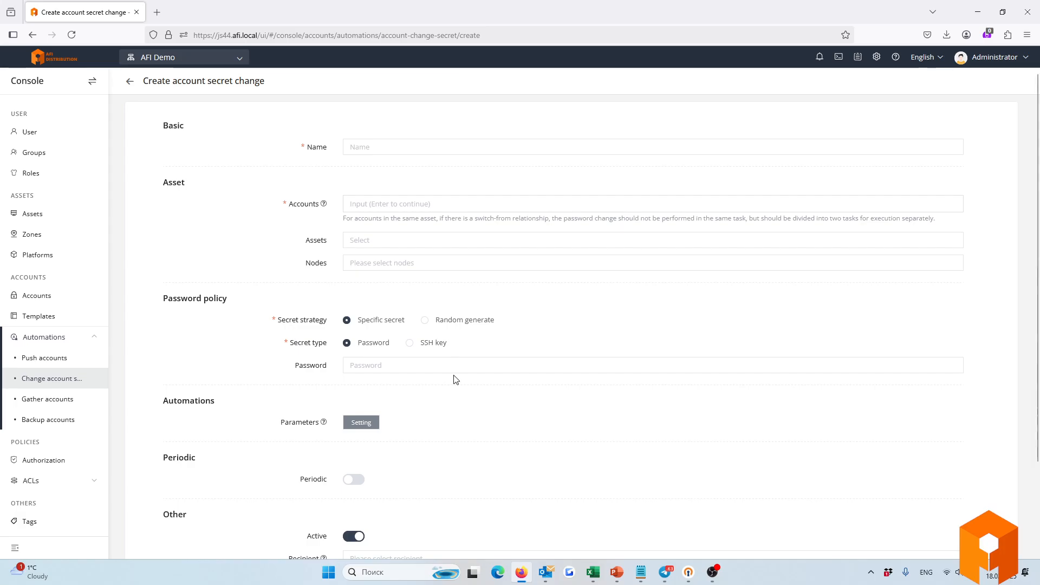
View the gathered accounts for the AFI-Lab and AFI_Sys nodes, and for the Databases folder within AFI-Lab.
click(45, 401)
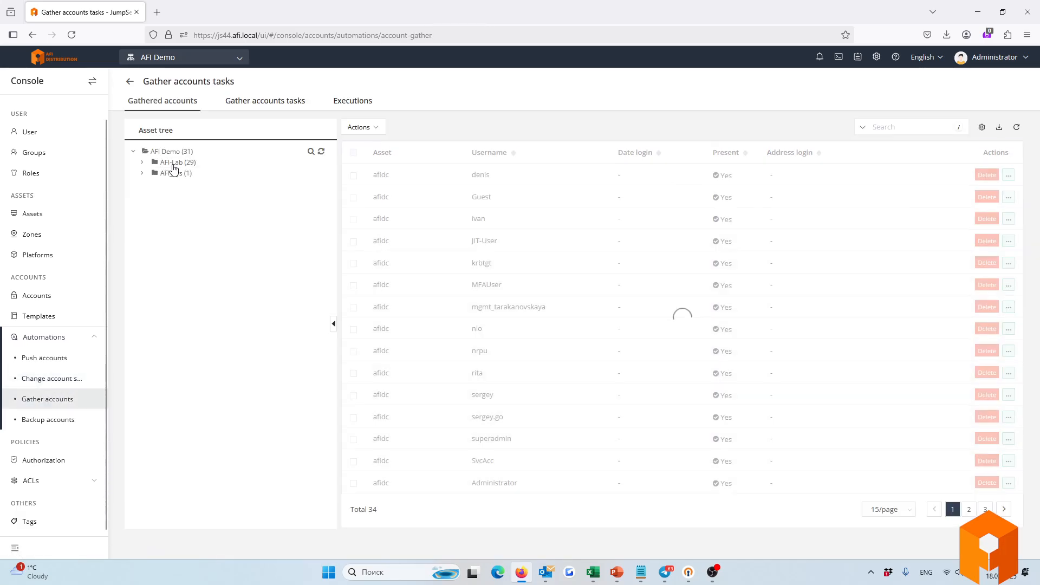
click(173, 163)
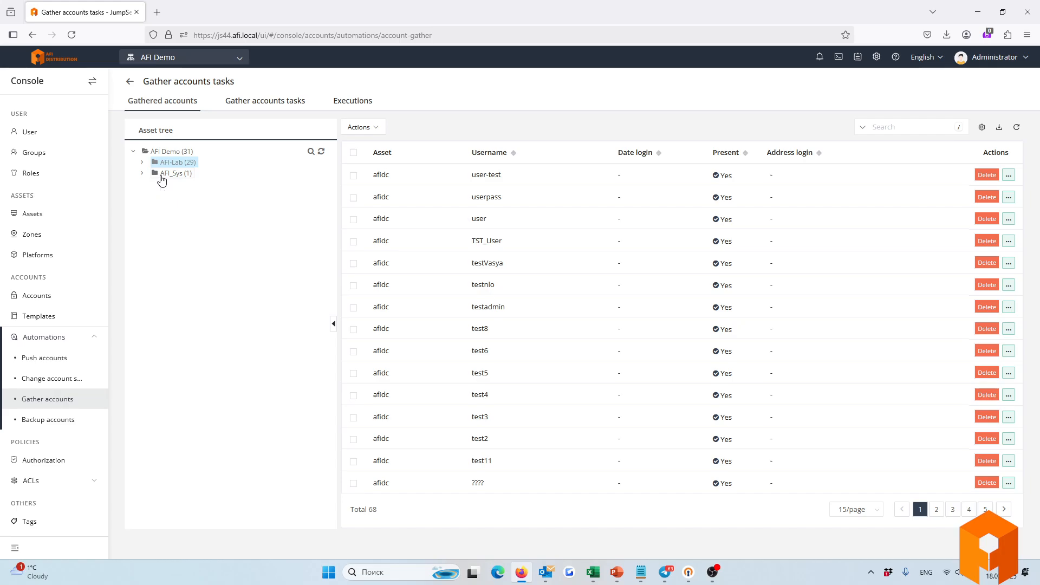
click(162, 176)
click(143, 164)
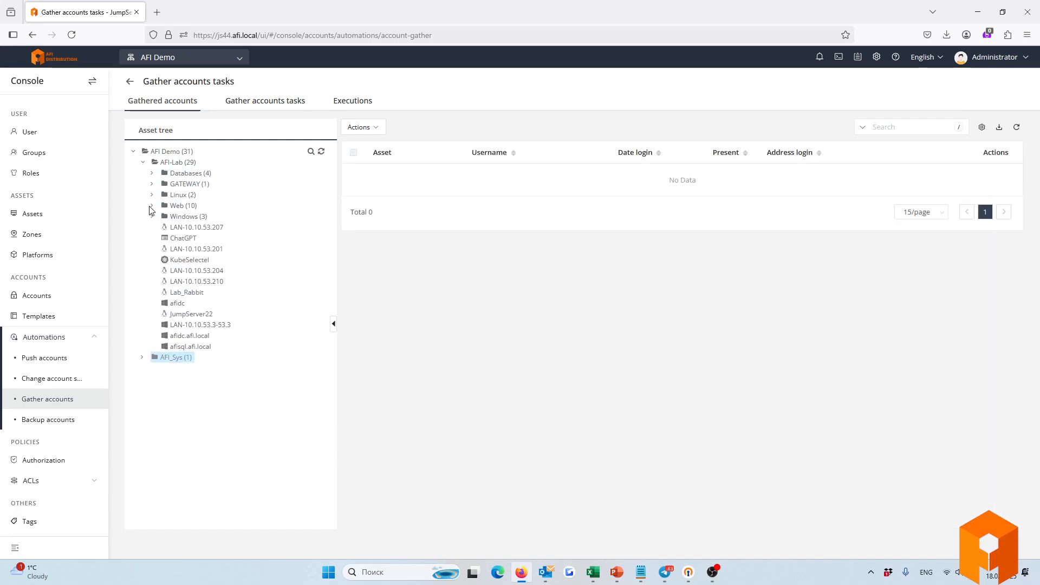
click(175, 175)
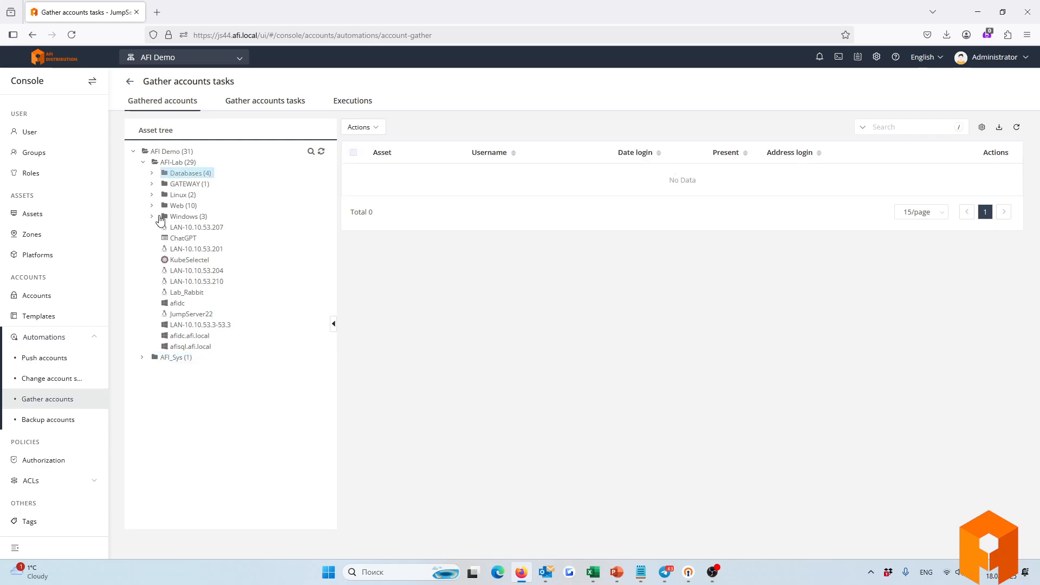
Start a new account backup task and compare its settings for the Email and SFTP backup types.
click(38, 426)
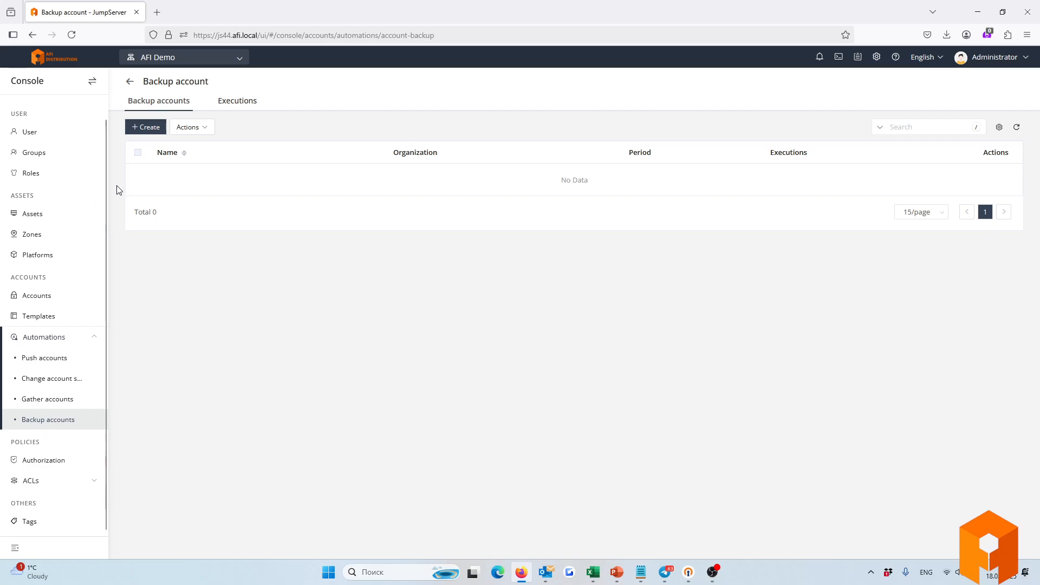
click(144, 128)
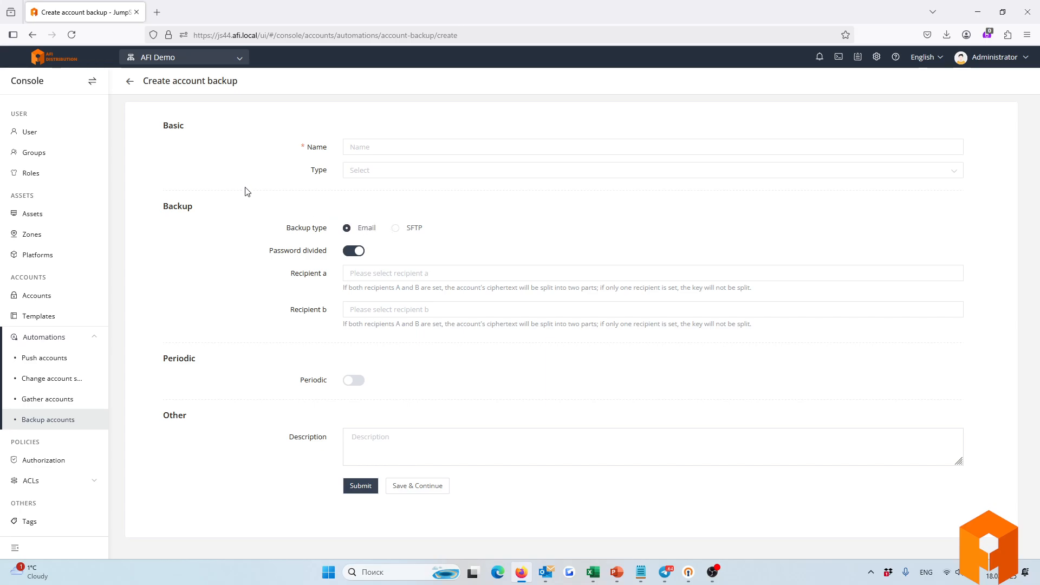
drag(284, 227, 328, 232)
click(396, 228)
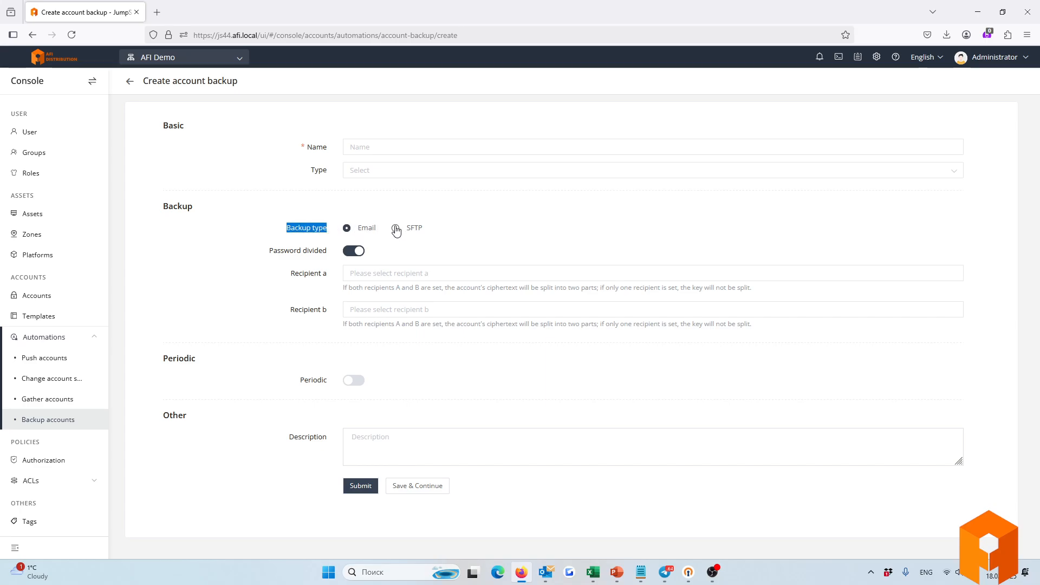
click(346, 228)
click(396, 229)
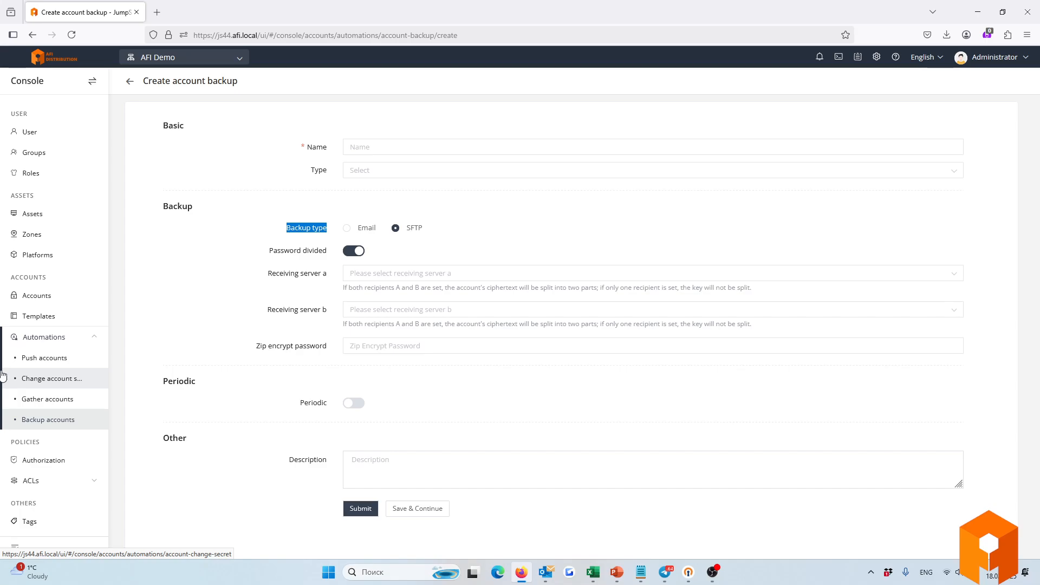
Leave the backup form for the Gather accounts page and expand the ACLs policies to view their types.
click(42, 398)
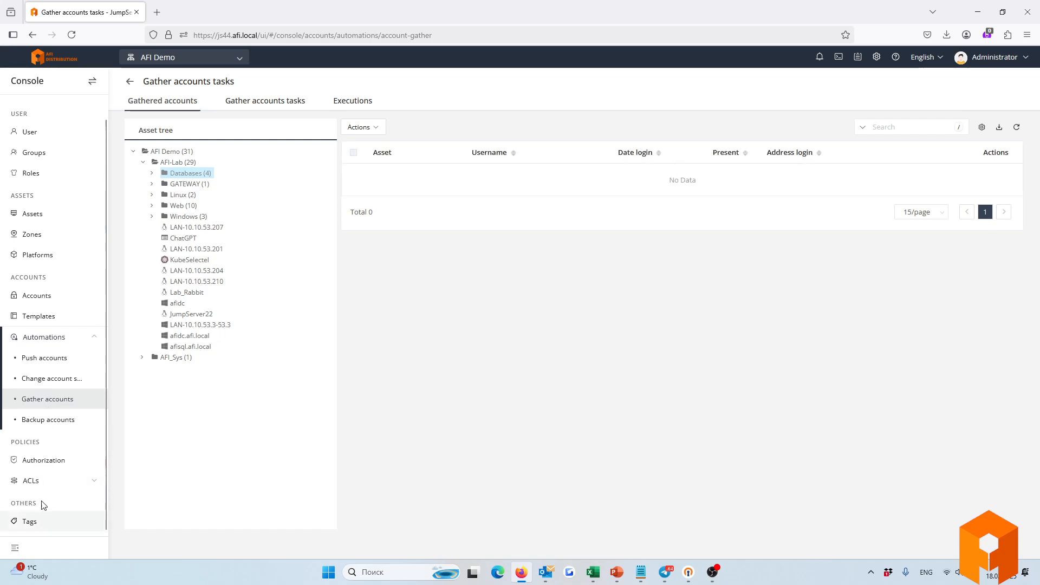
click(38, 480)
scroll(32, 417, down, 1)
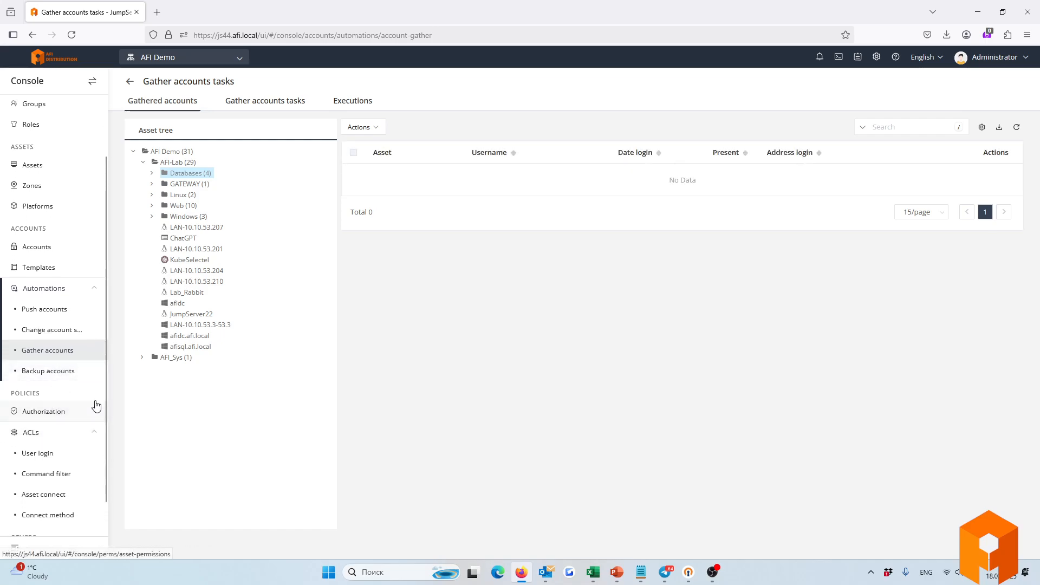
View the authorization policies, and open the form for a new user login control to review its settings.
click(49, 412)
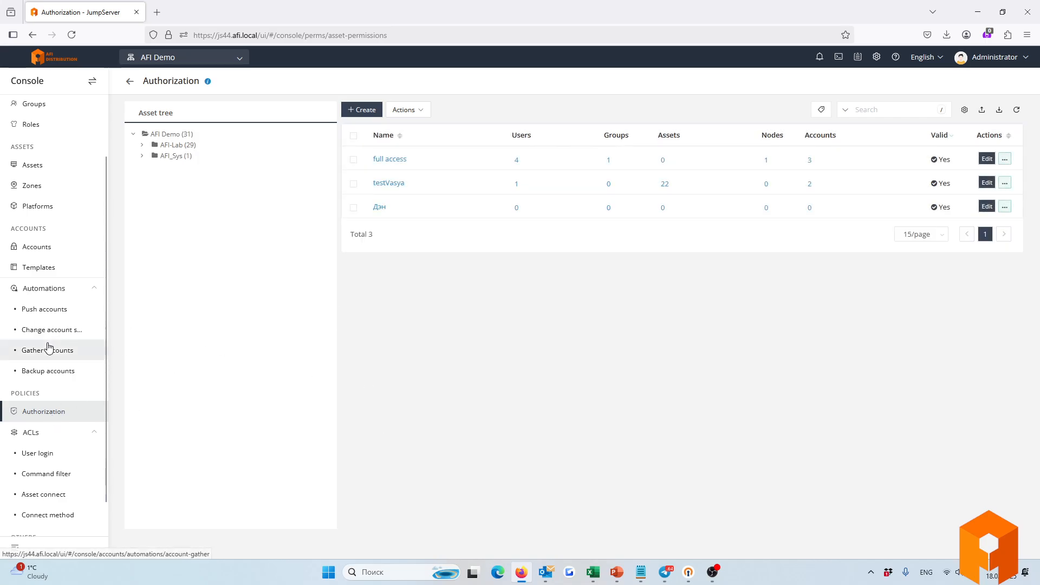
scroll(47, 344, down, 1)
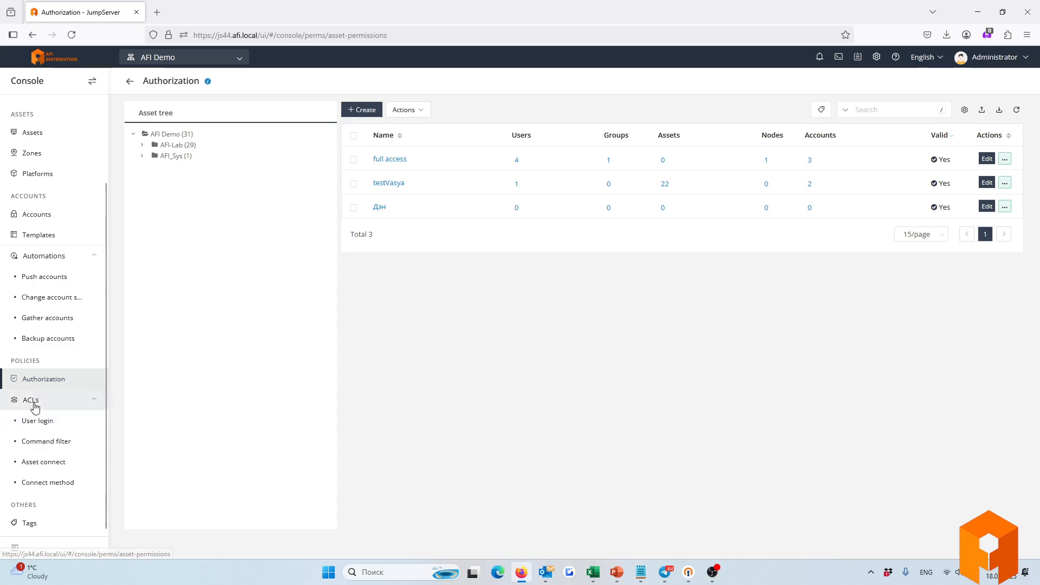
click(37, 426)
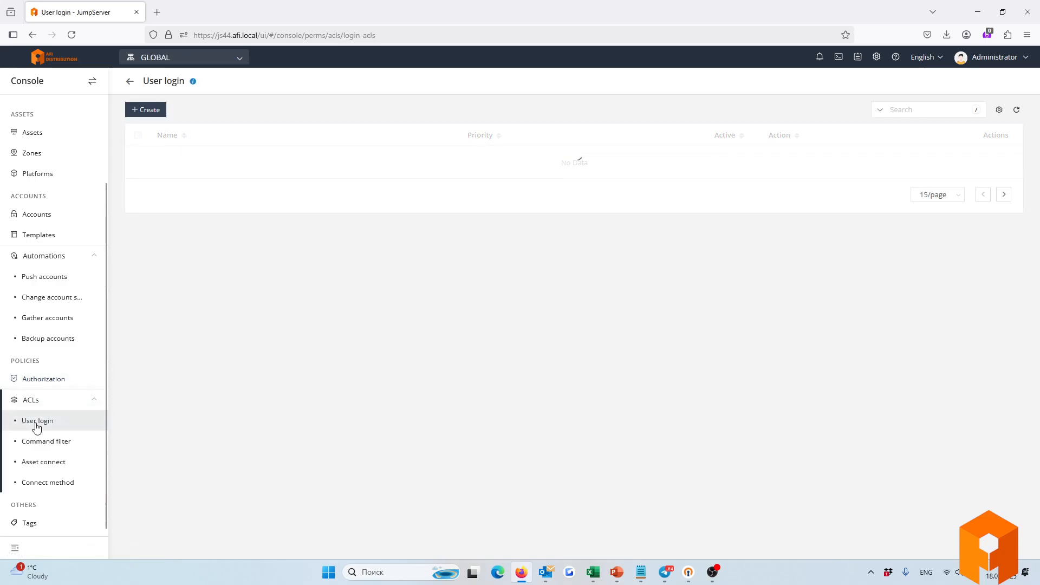
click(150, 117)
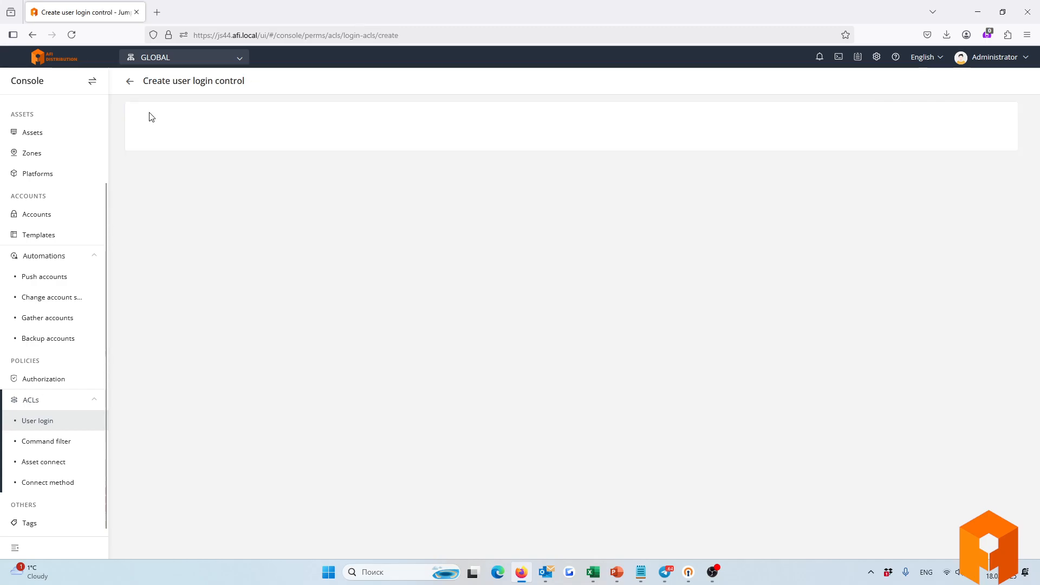
scroll(136, 279, down, 2)
scroll(150, 288, up, 2)
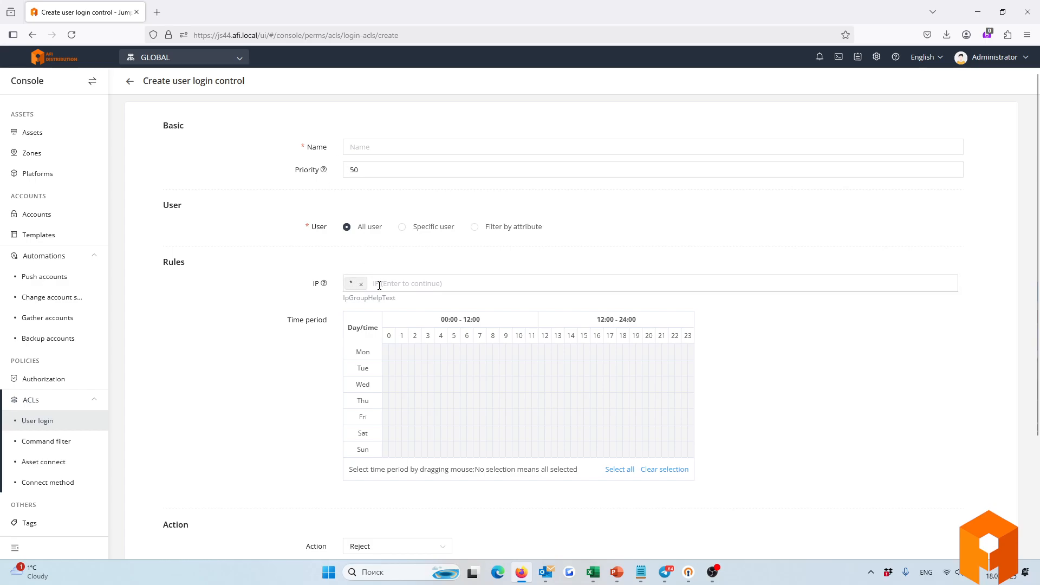
Compare the Specific user and Filter by attribute scopes of the login control, ending on All user.
click(402, 227)
click(481, 231)
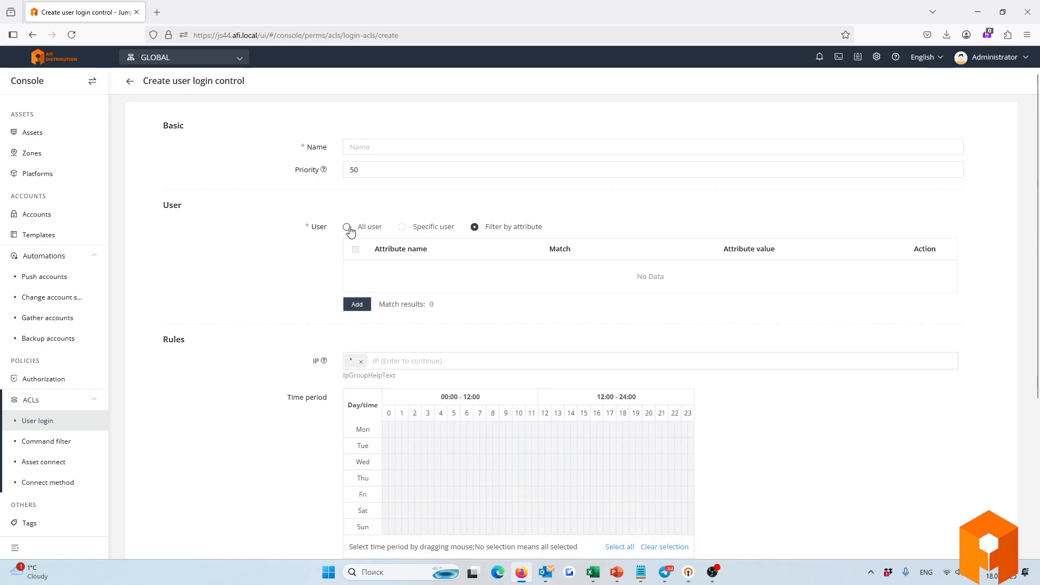
click(346, 227)
scroll(318, 297, down, 3)
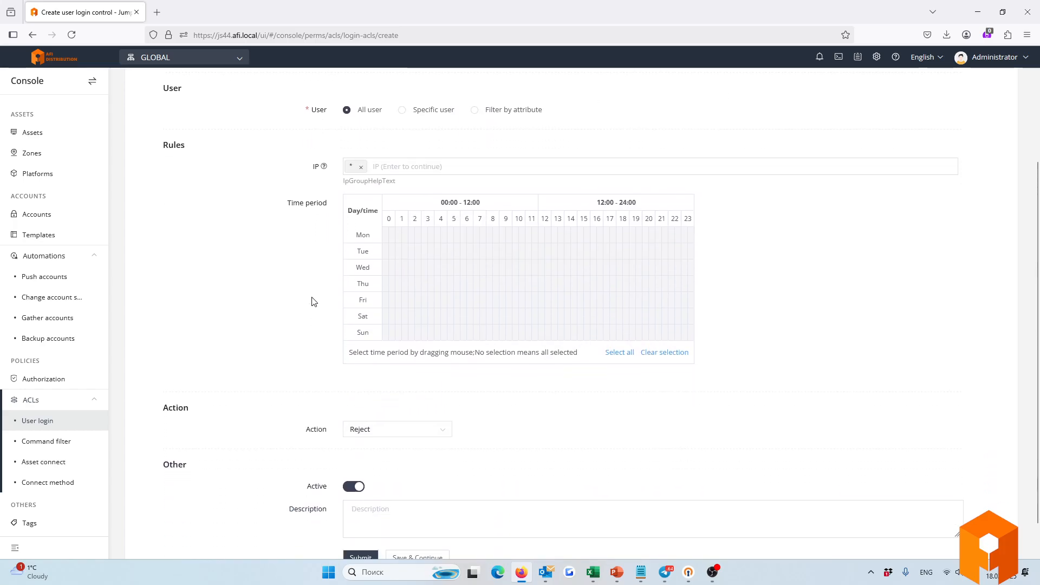
Set the login control's time period to all hours from Wednesday to Saturday and review the IP rule.
scroll(314, 301, up, 1)
click(389, 325)
drag(391, 326, 694, 379)
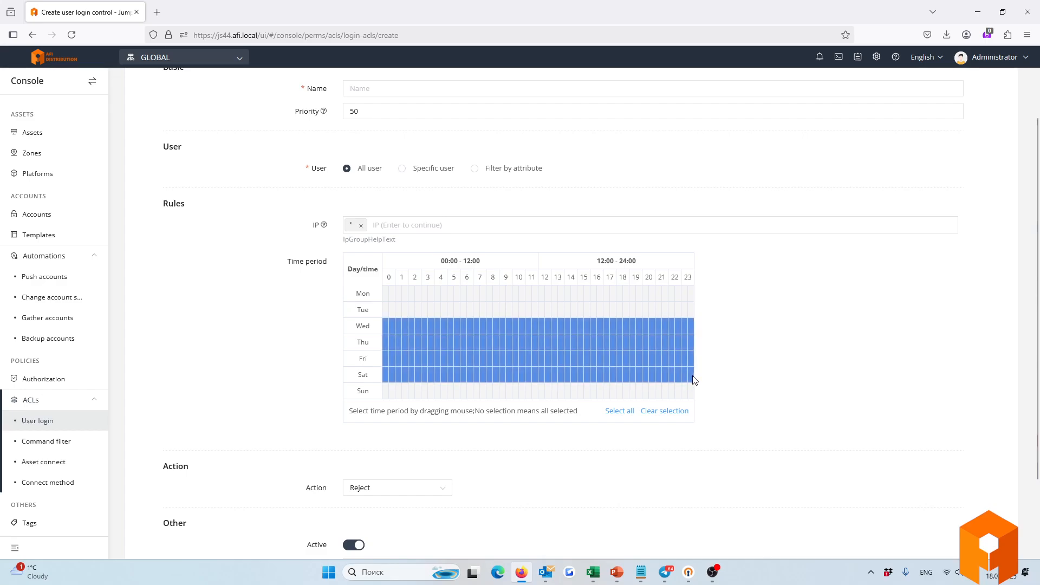
double_click(313, 226)
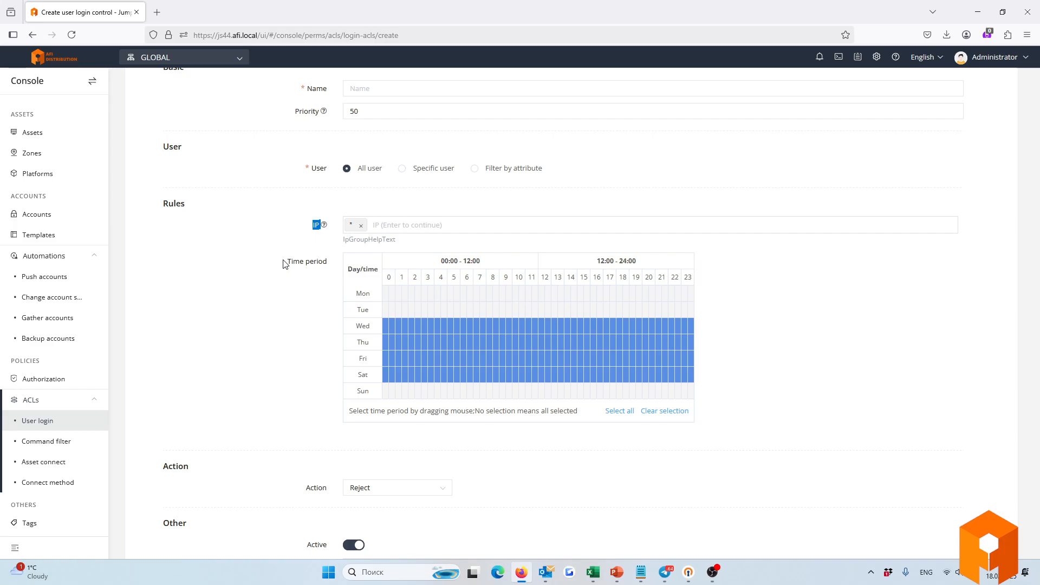
scroll(282, 264, down, 1)
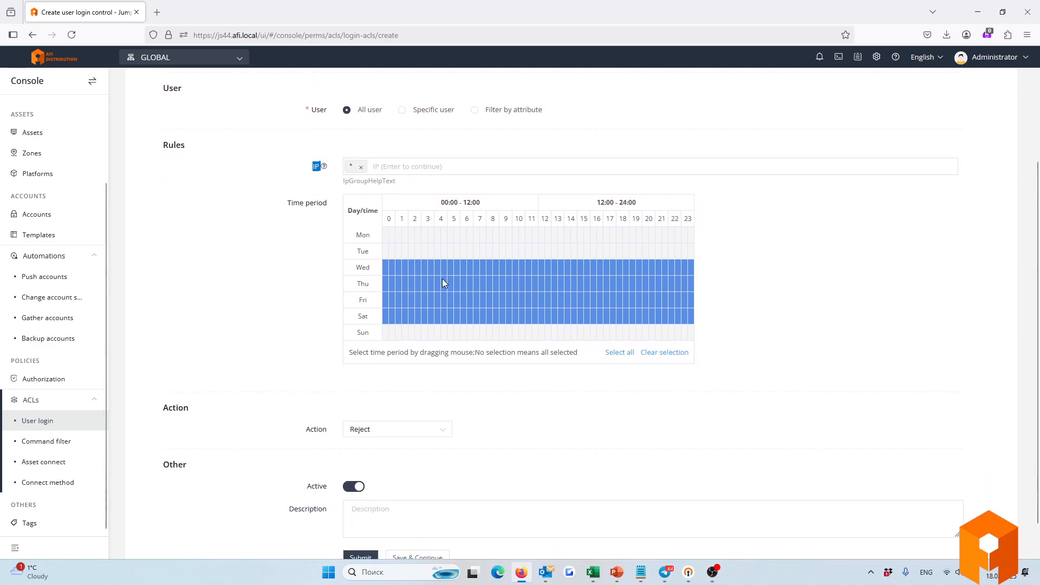
scroll(442, 282, up, 2)
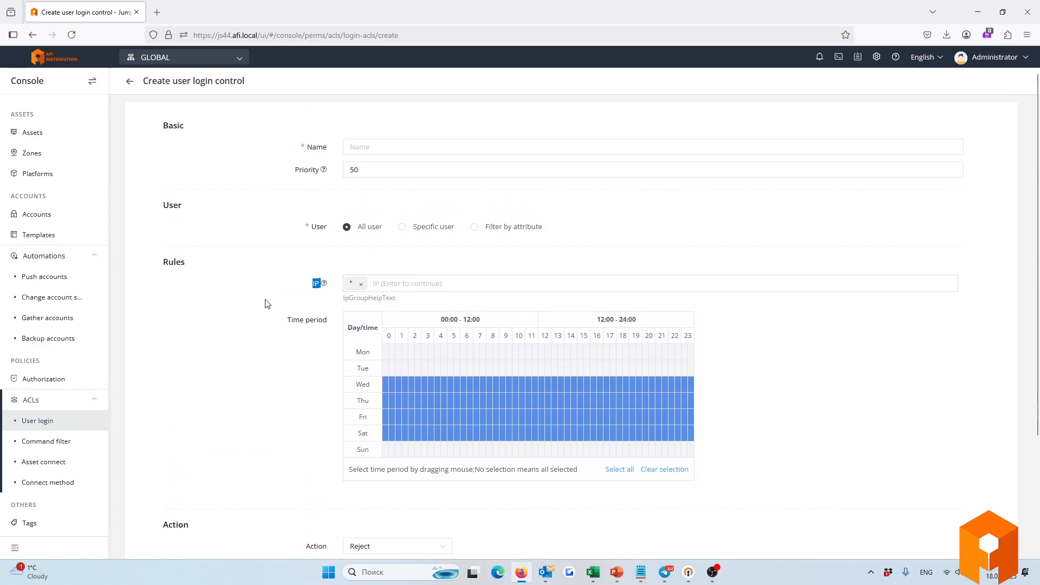
Start a new asset connect rule and review its user, asset, account, time period and action settings.
click(30, 469)
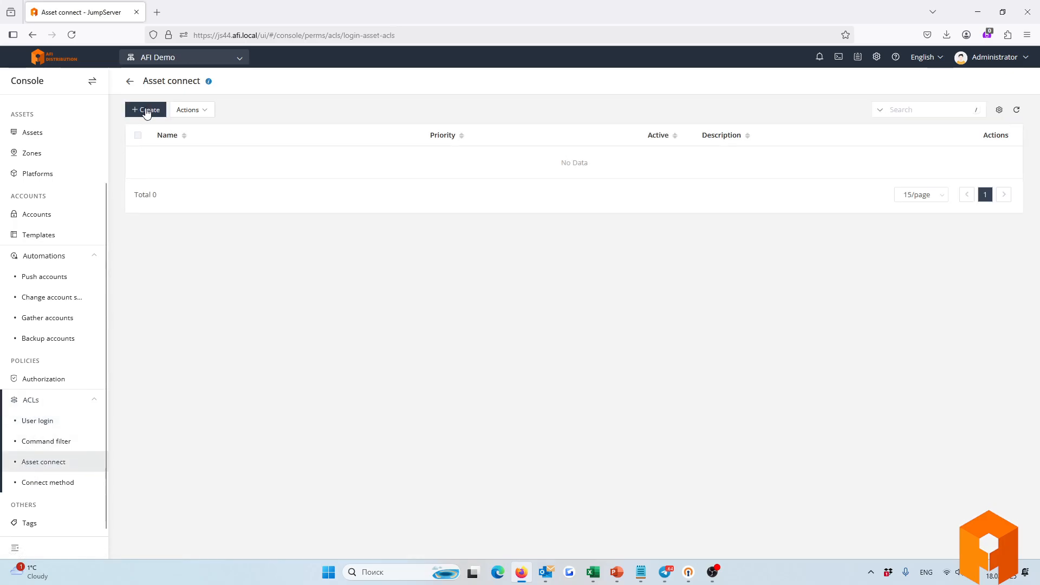
click(146, 111)
scroll(216, 273, down, 3)
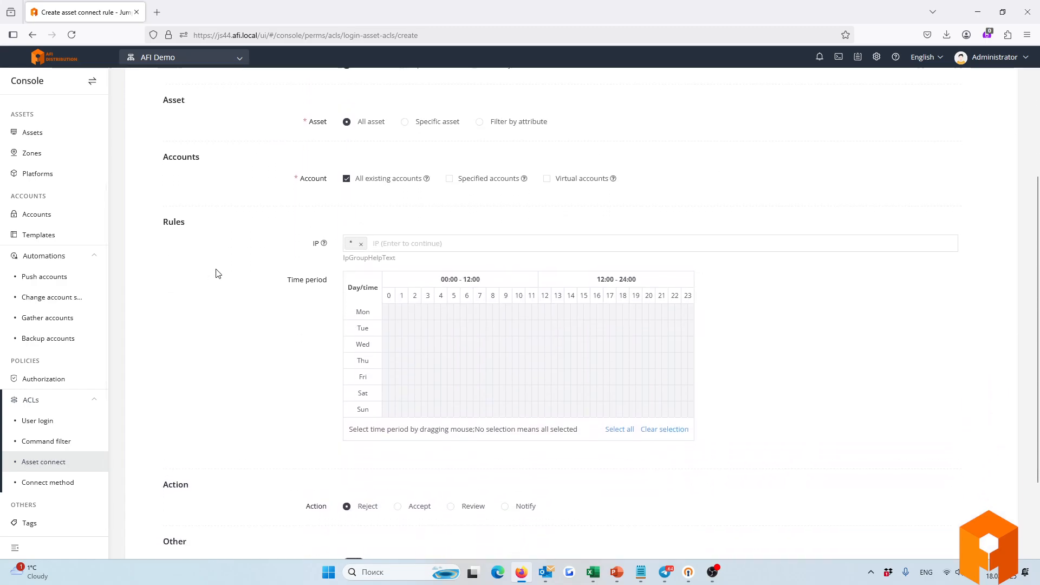
scroll(216, 273, up, 3)
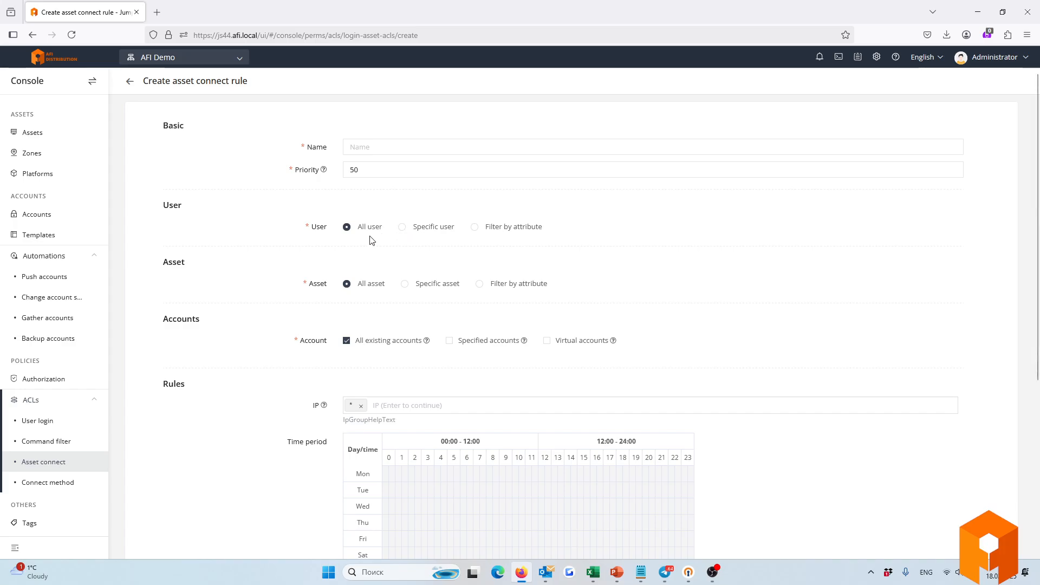
Limit the asset connect rule to the specific asset LAN-10.10.53.201 and review its remaining rules.
click(405, 283)
click(391, 303)
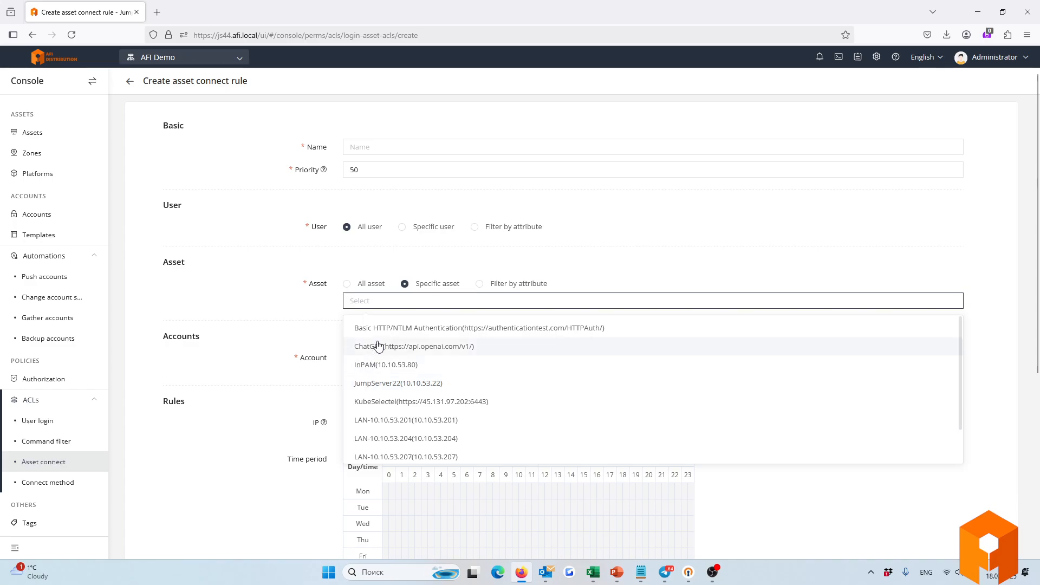
click(379, 420)
click(342, 316)
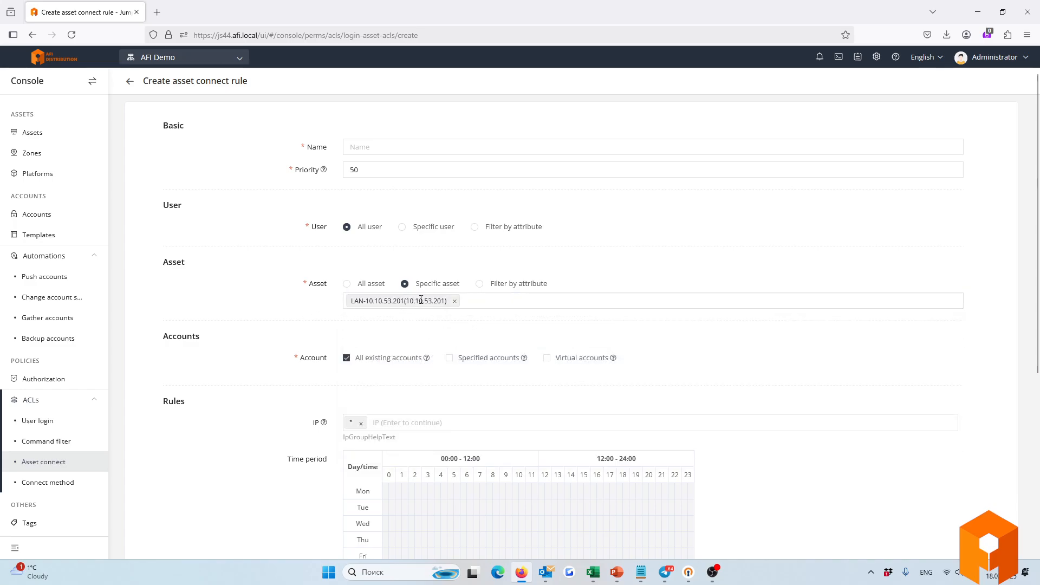
scroll(343, 334, down, 2)
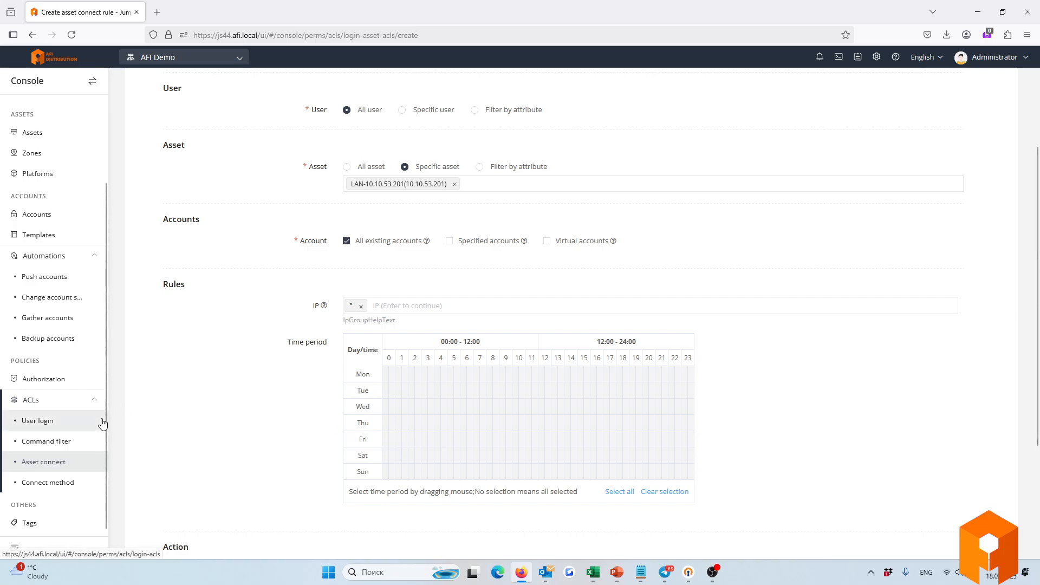
Start a new connect method control and view the connect methods it can restrict.
click(57, 485)
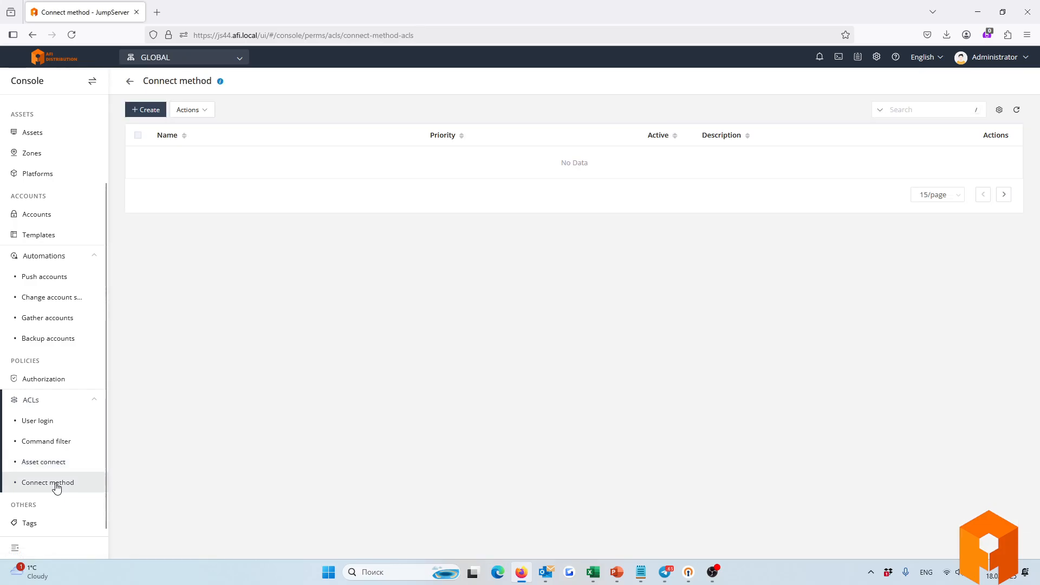
click(138, 110)
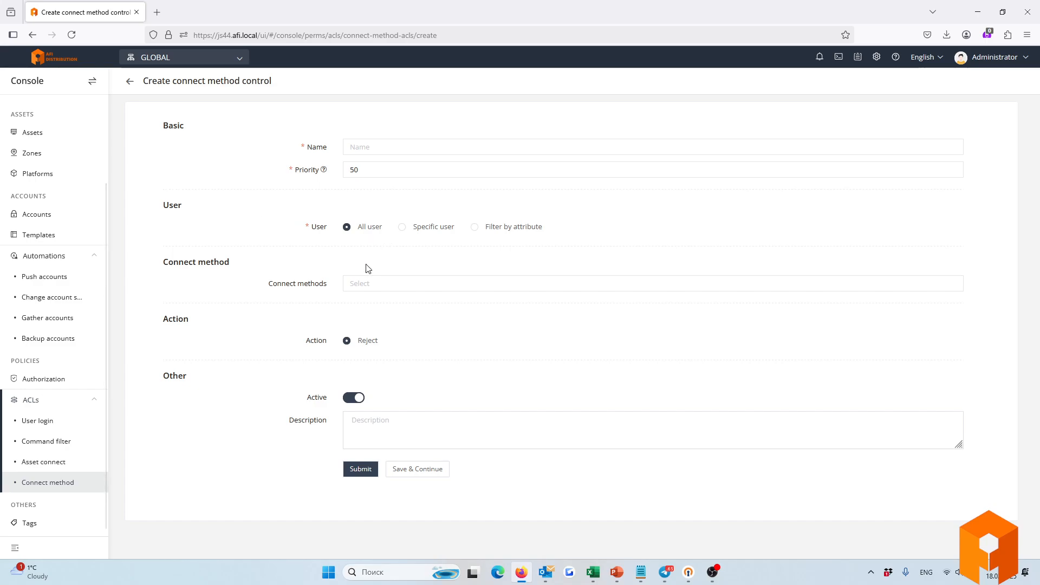
click(382, 284)
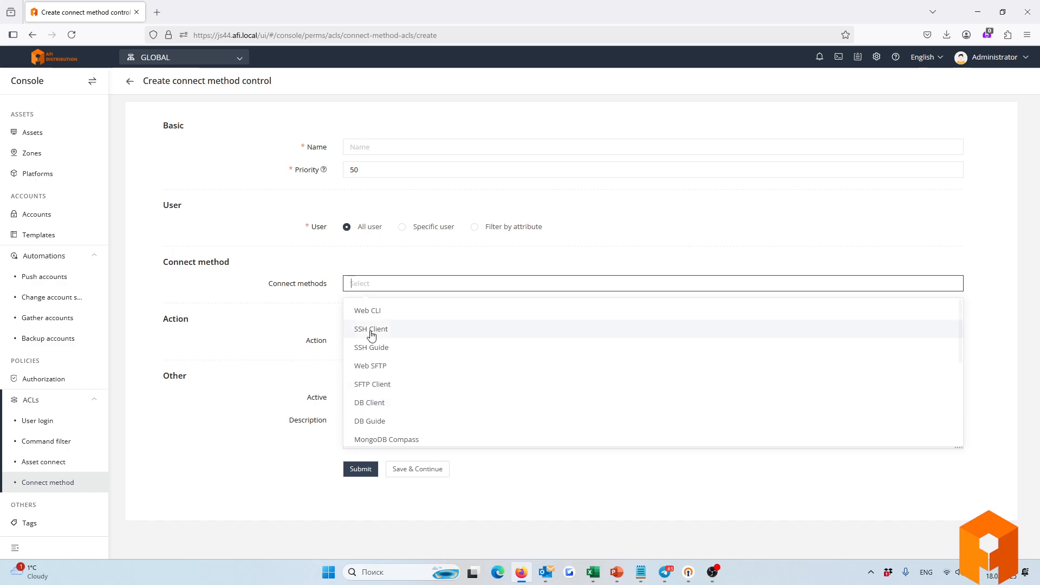
click(266, 347)
Switch to the Audits view to see its dashboard, and return to the Console view.
click(93, 85)
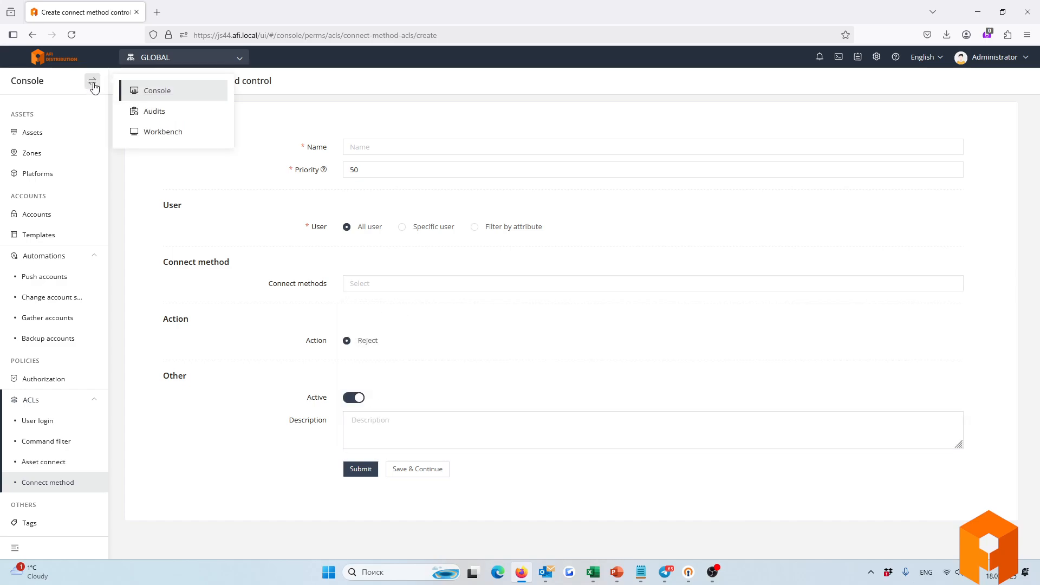
click(155, 111)
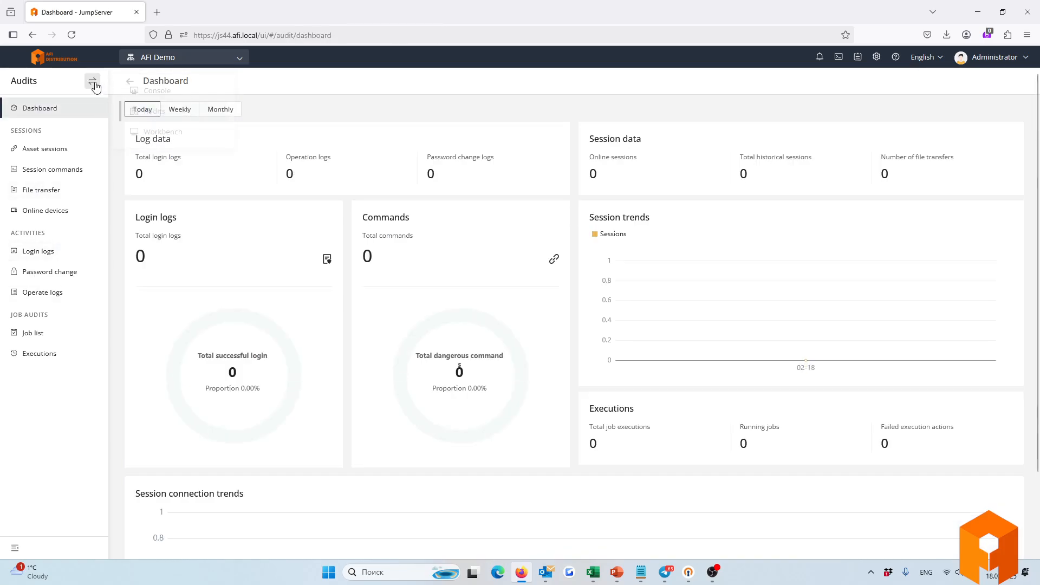
click(93, 81)
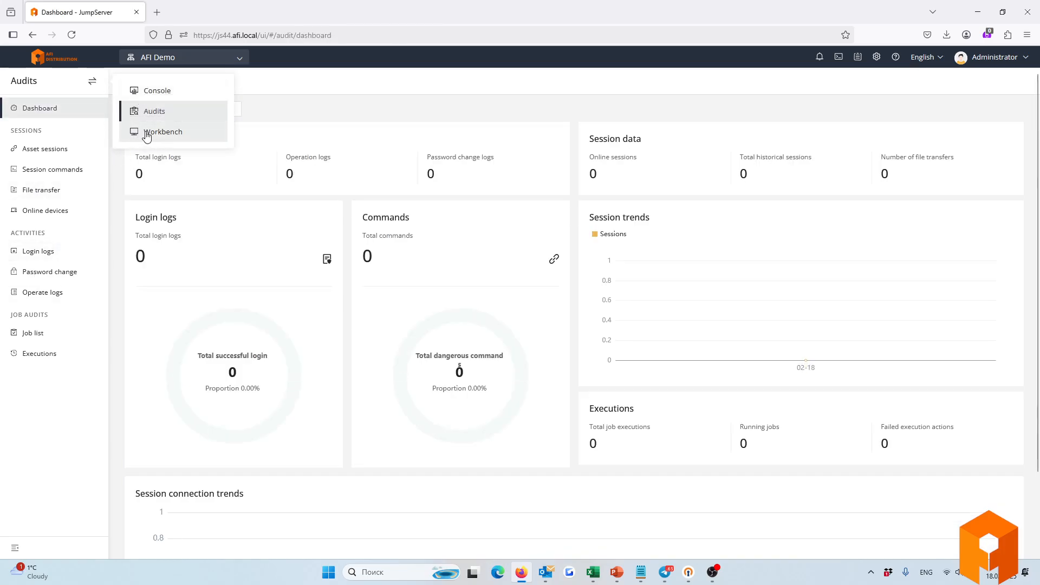
click(93, 81)
click(157, 91)
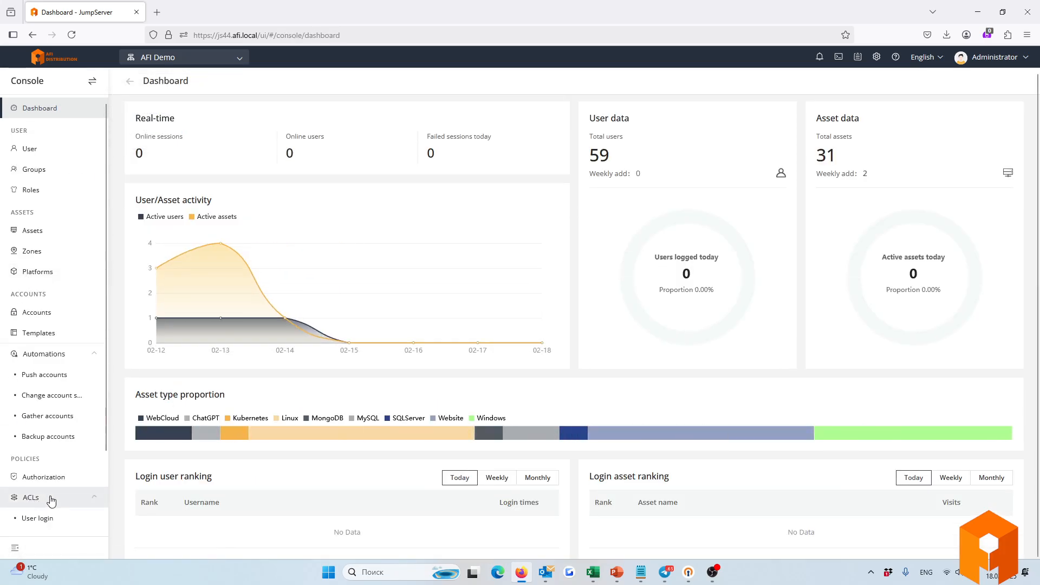
Open the Block Drop Table command filter for editing, examine its settings and action options, and return to the console dashboard.
scroll(52, 487, down, 1)
scroll(60, 462, down, 3)
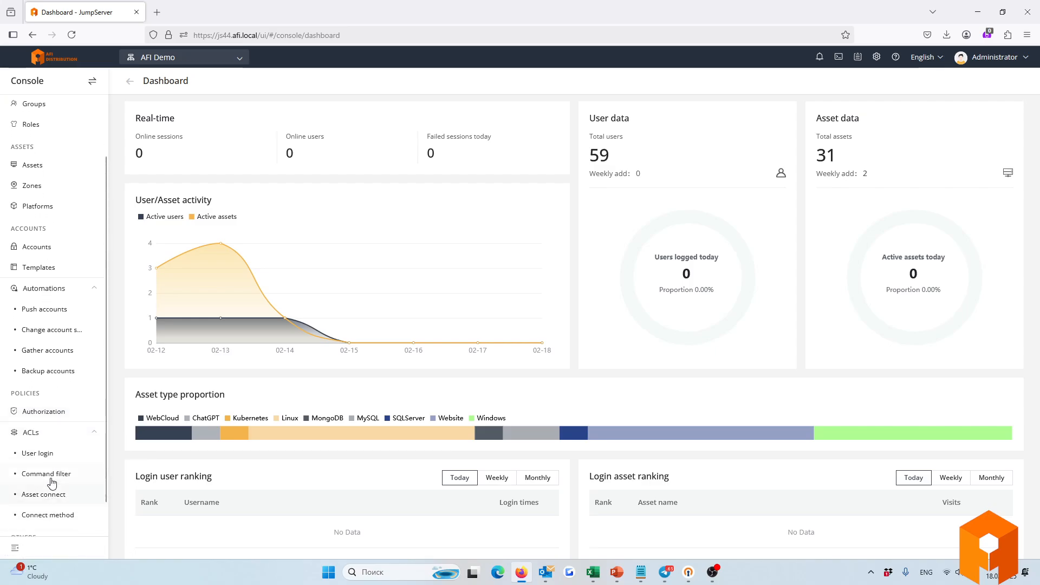
click(49, 474)
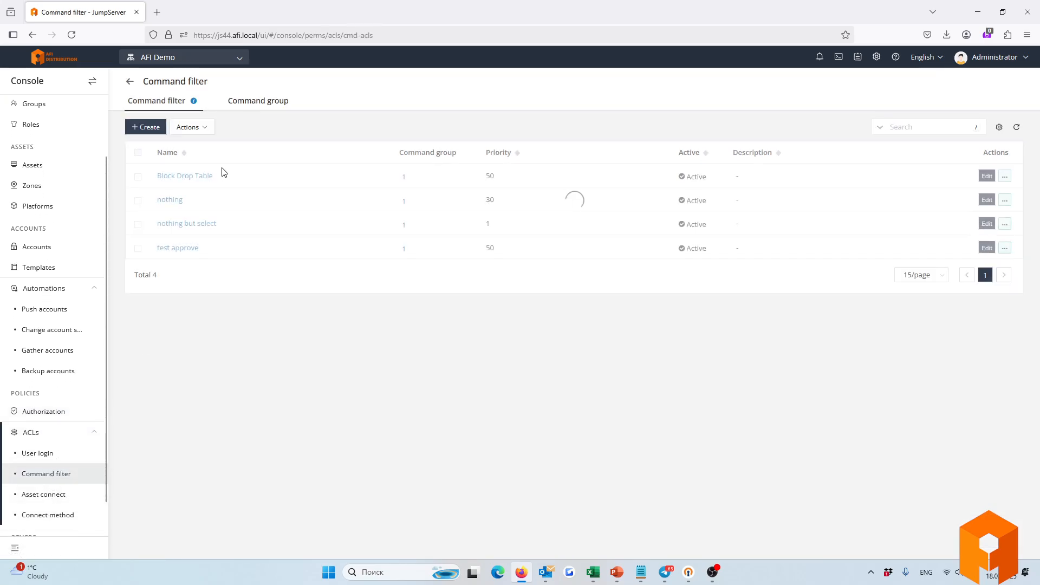
click(986, 176)
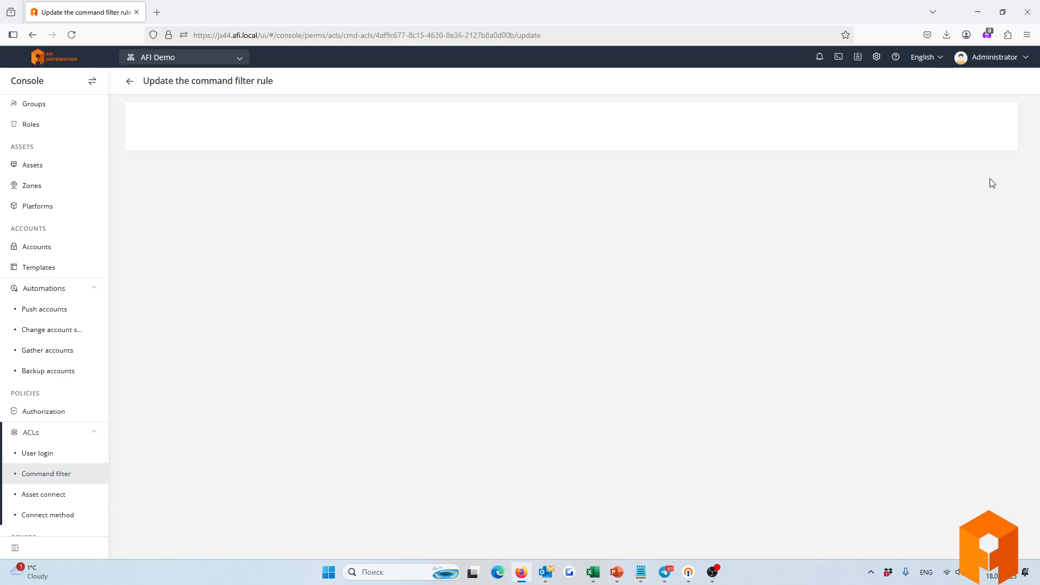
scroll(243, 352, down, 3)
click(393, 338)
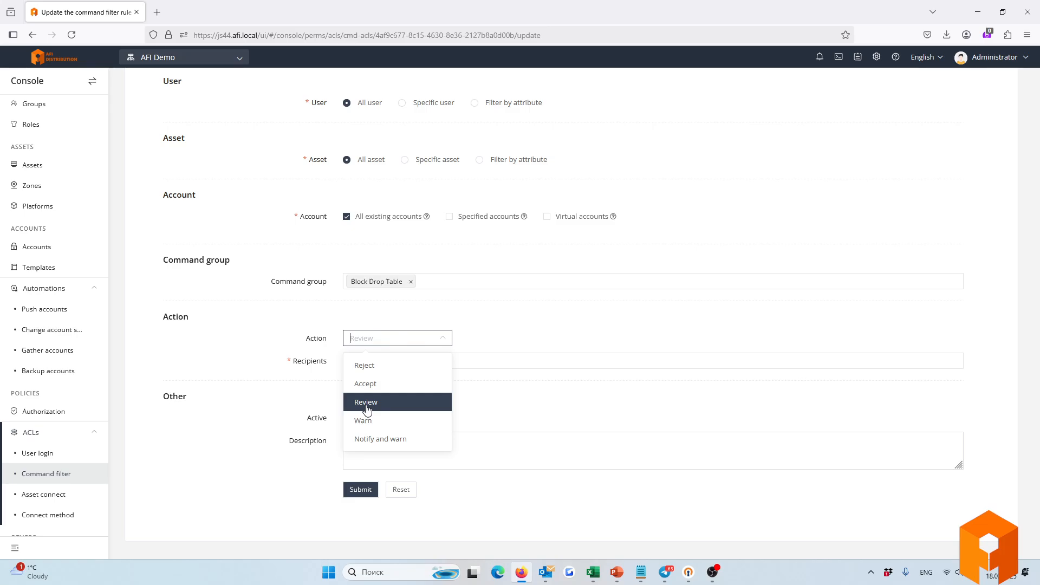
click(241, 389)
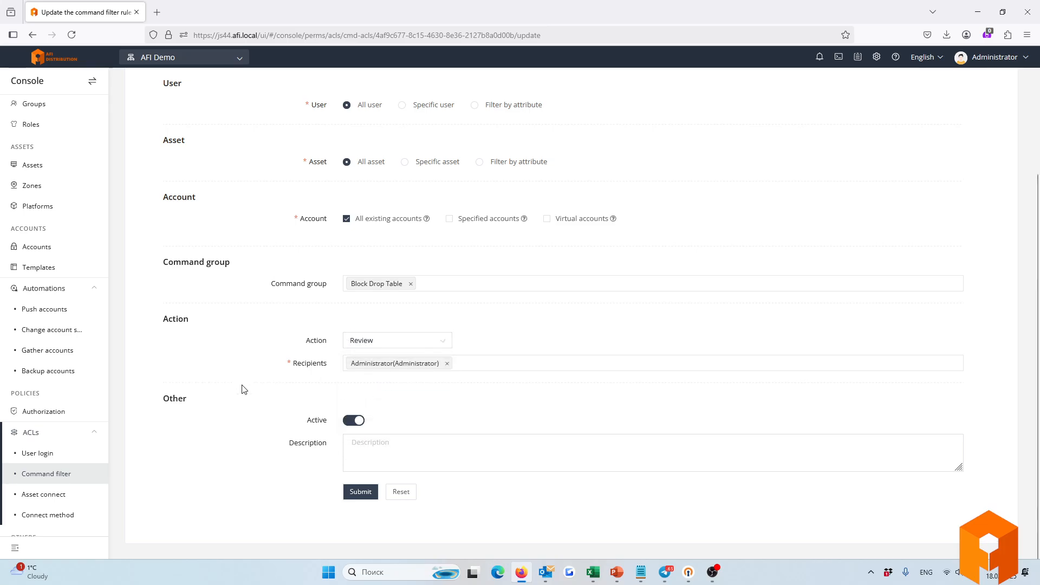
scroll(238, 384, up, 3)
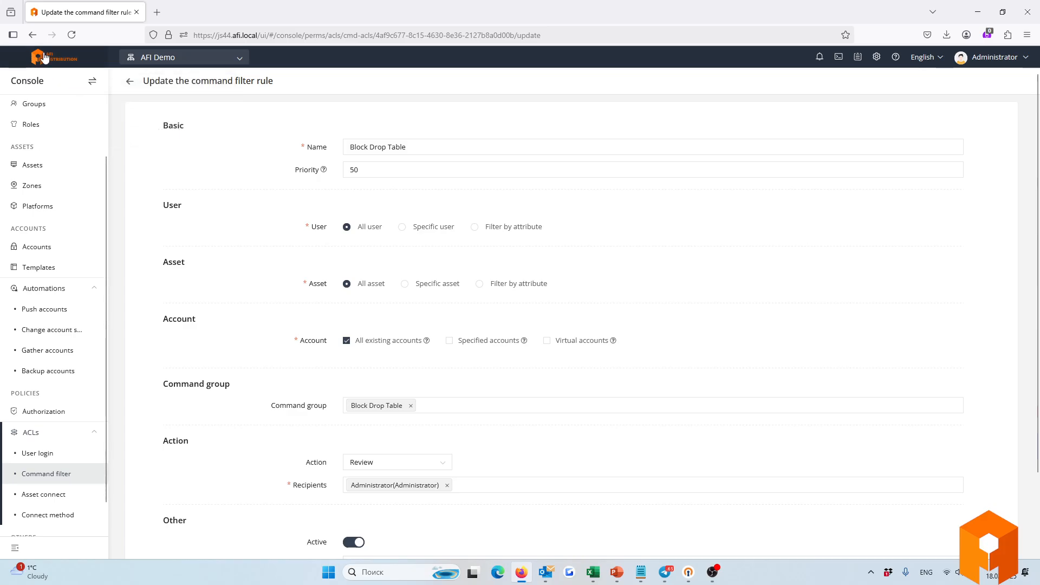
mouse_move(91, 83)
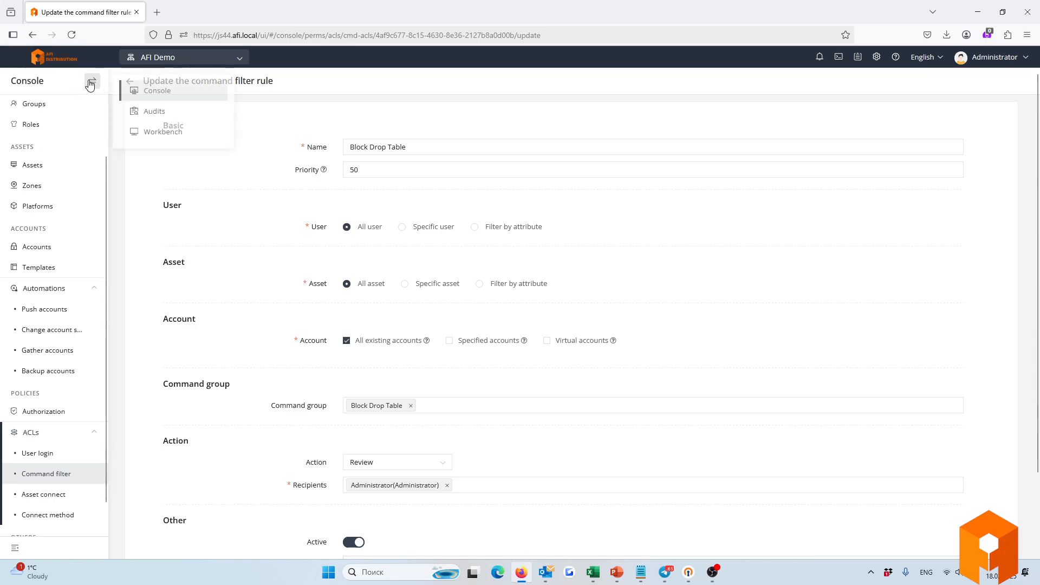
click(153, 92)
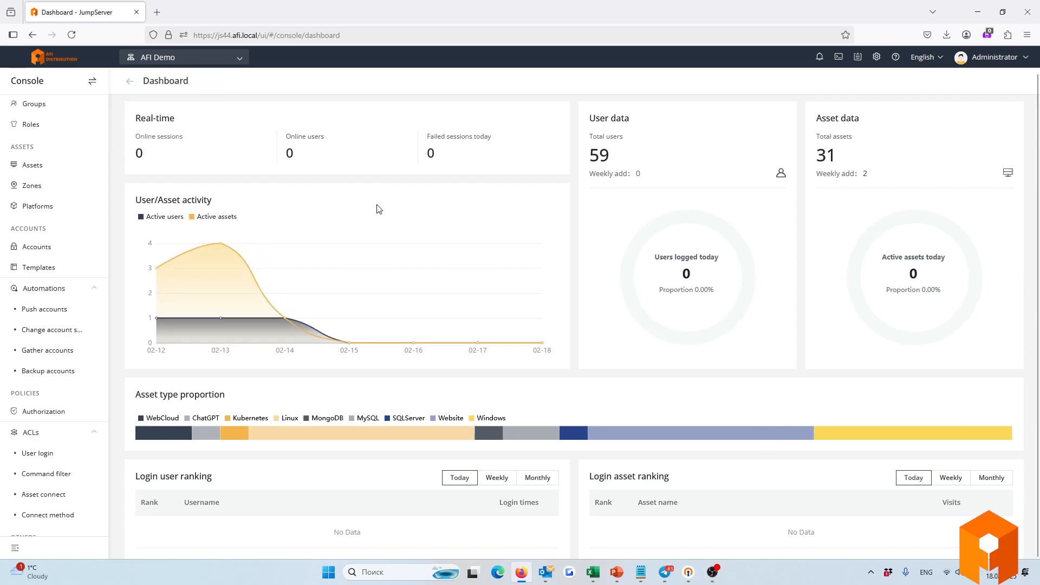
View the assigned and submitted tickets, and start a new ticket requesting asset authorization.
click(857, 58)
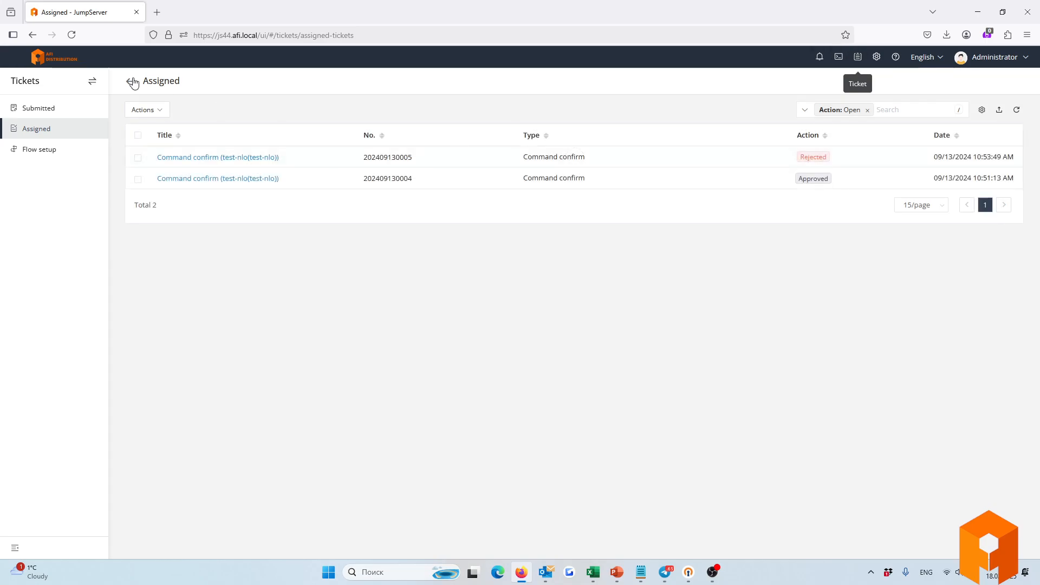
click(50, 109)
mouse_move(138, 109)
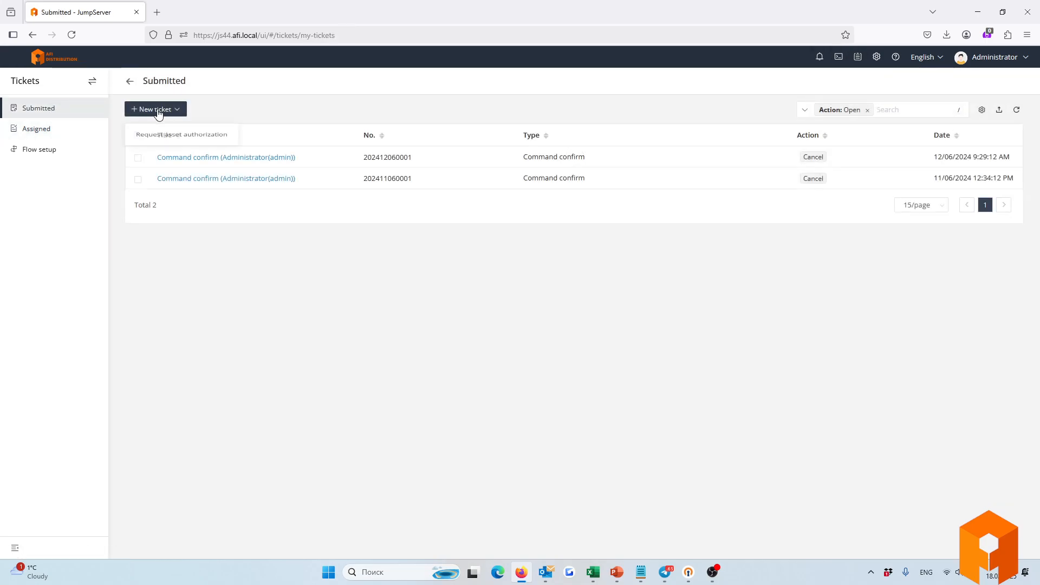
click(169, 140)
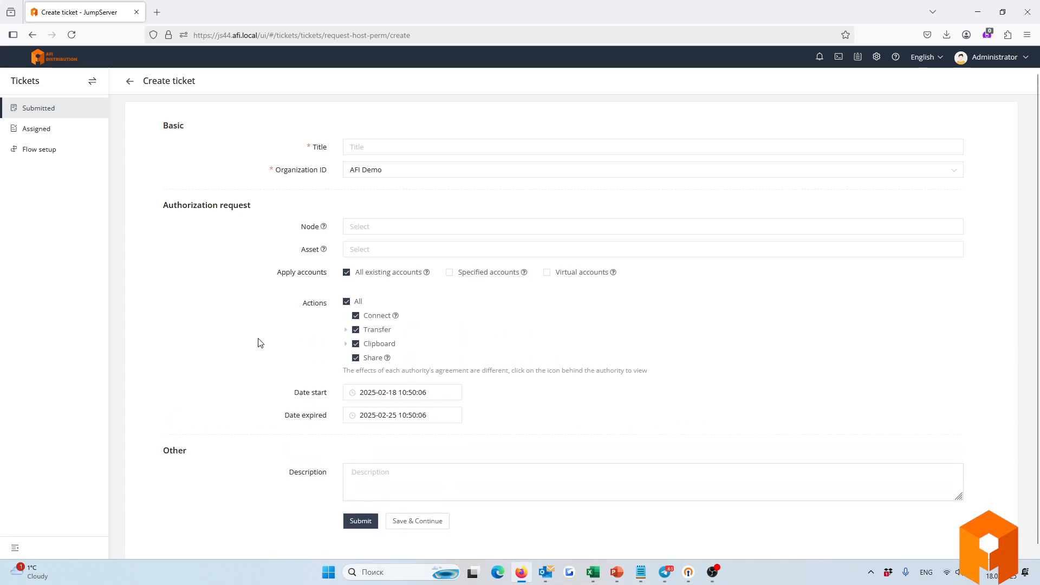
Examine the ticket form's authorization request fields, including the available nodes, the expiry date and the description.
click(348, 229)
click(221, 311)
click(369, 230)
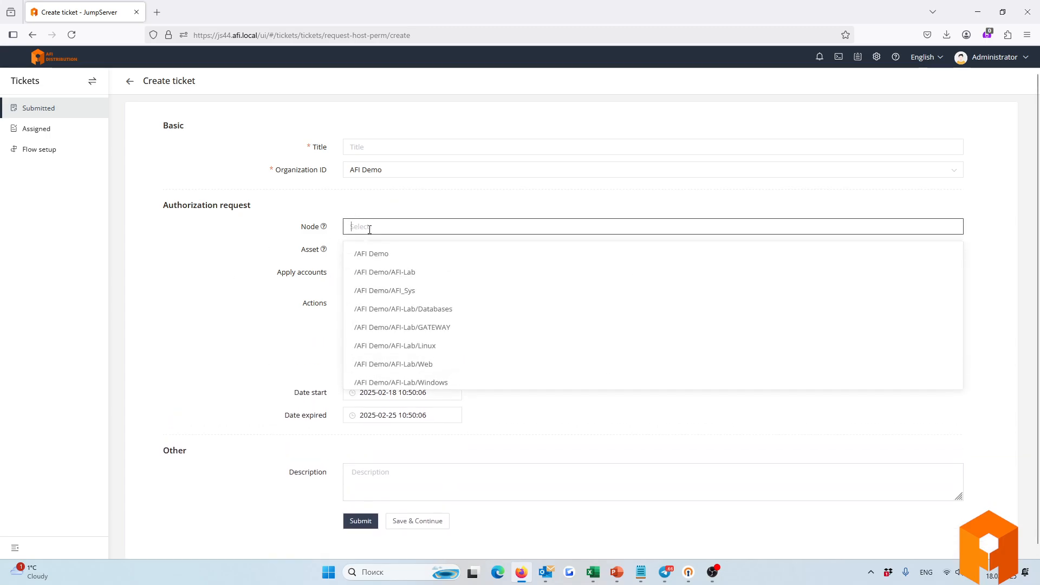
click(248, 277)
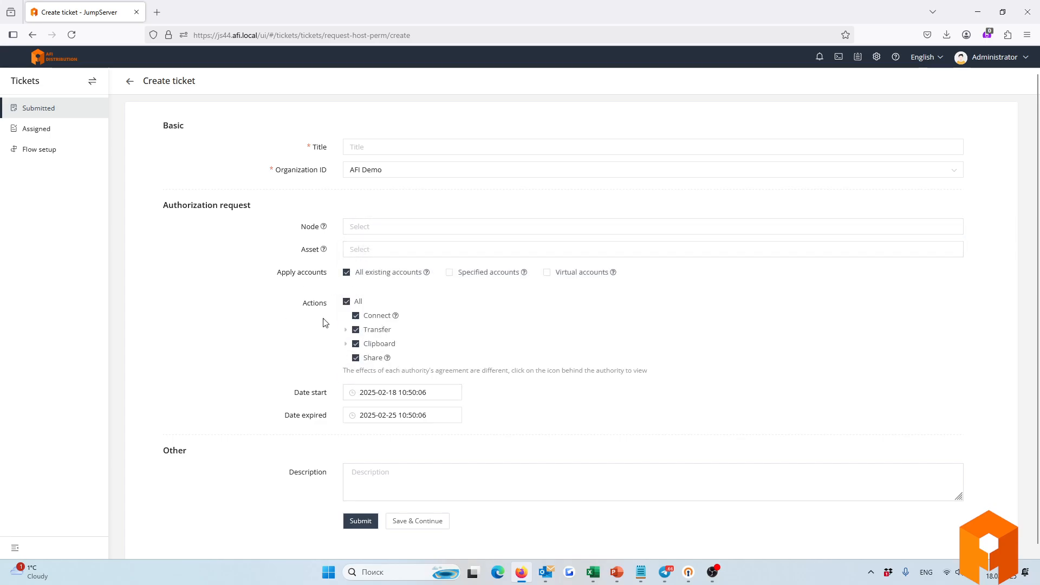
drag(289, 425, 327, 440)
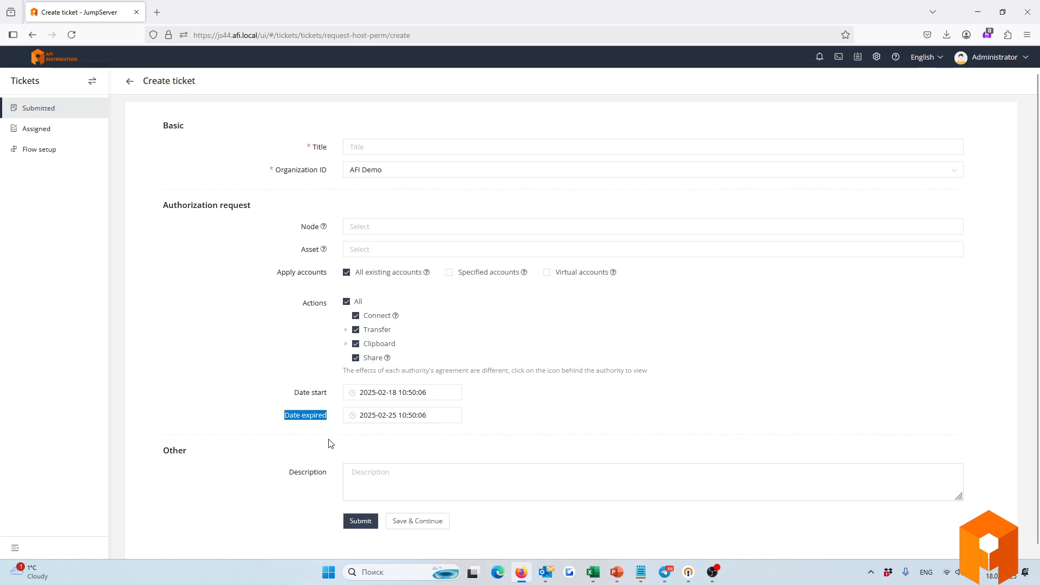
click(300, 478)
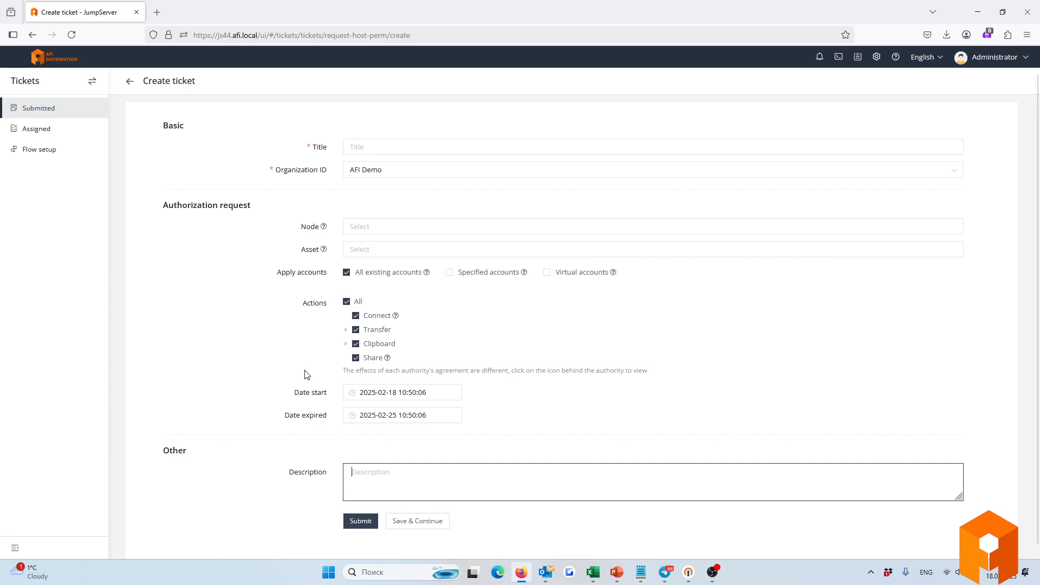
Open the system settings and review the user, user group and asset counts of each organization.
click(876, 58)
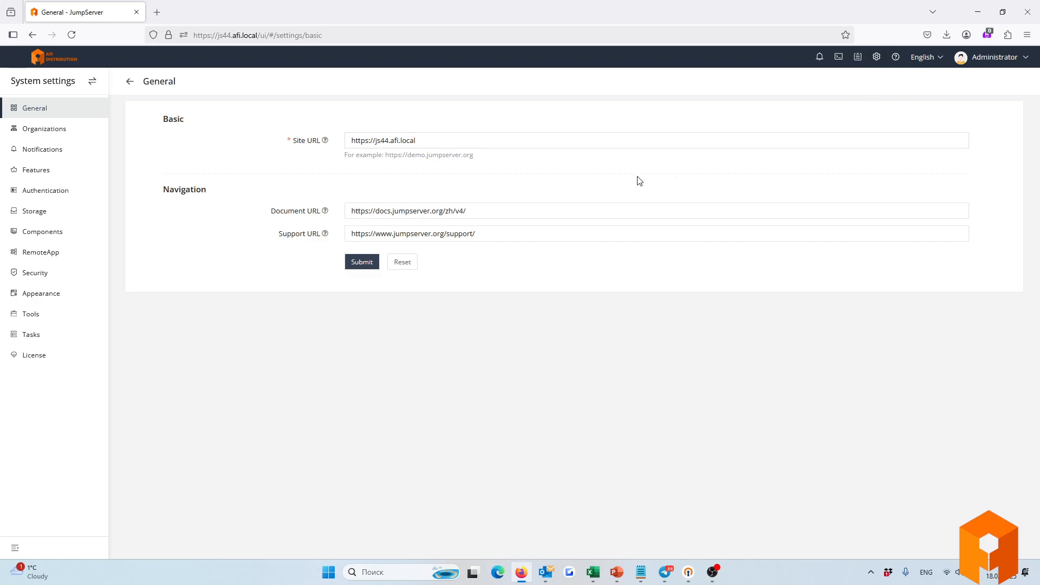
click(34, 130)
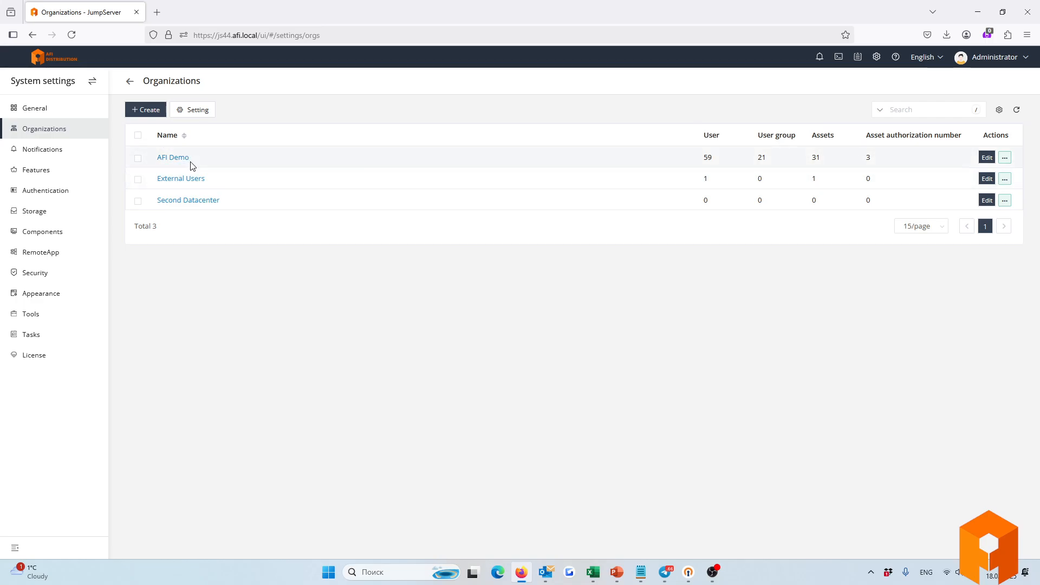
double_click(707, 157)
double_click(761, 157)
double_click(705, 178)
double_click(814, 157)
double_click(814, 178)
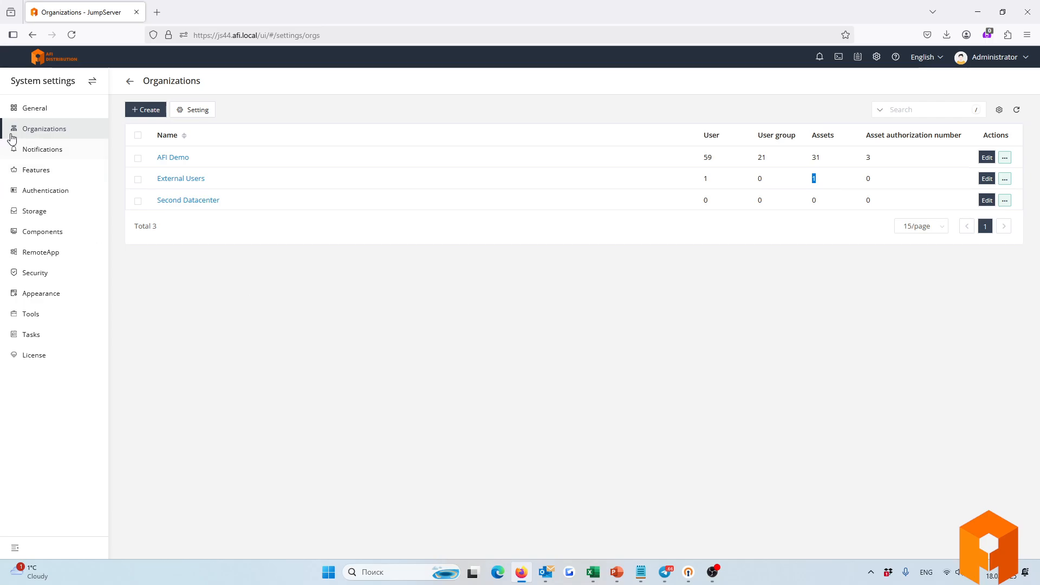
View the Features settings for account storage, Chat AI and VirtualApp, including the instructions for enabling Vault storage.
click(23, 172)
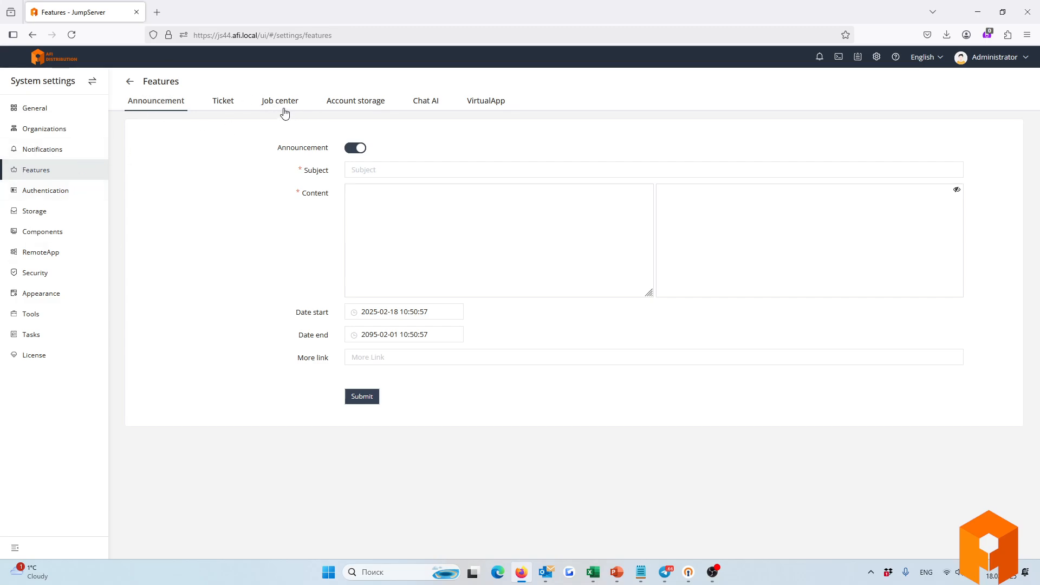
click(347, 105)
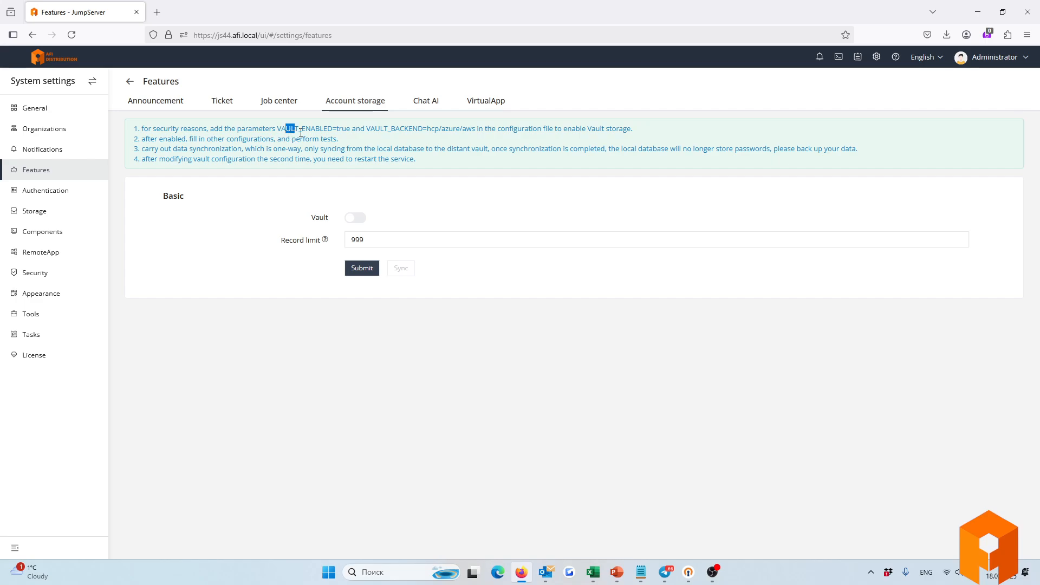
drag(285, 128, 424, 166)
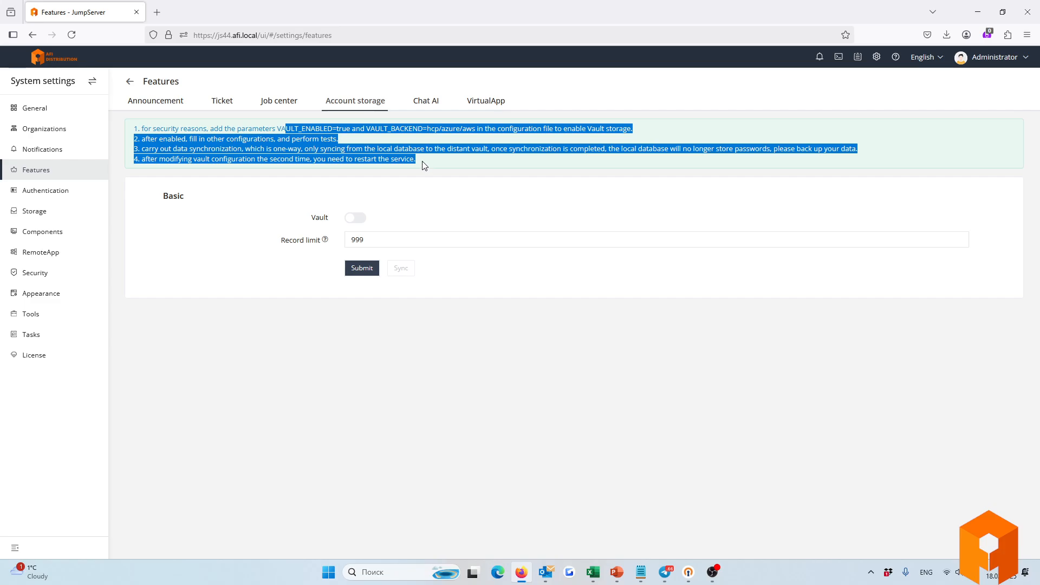
click(426, 101)
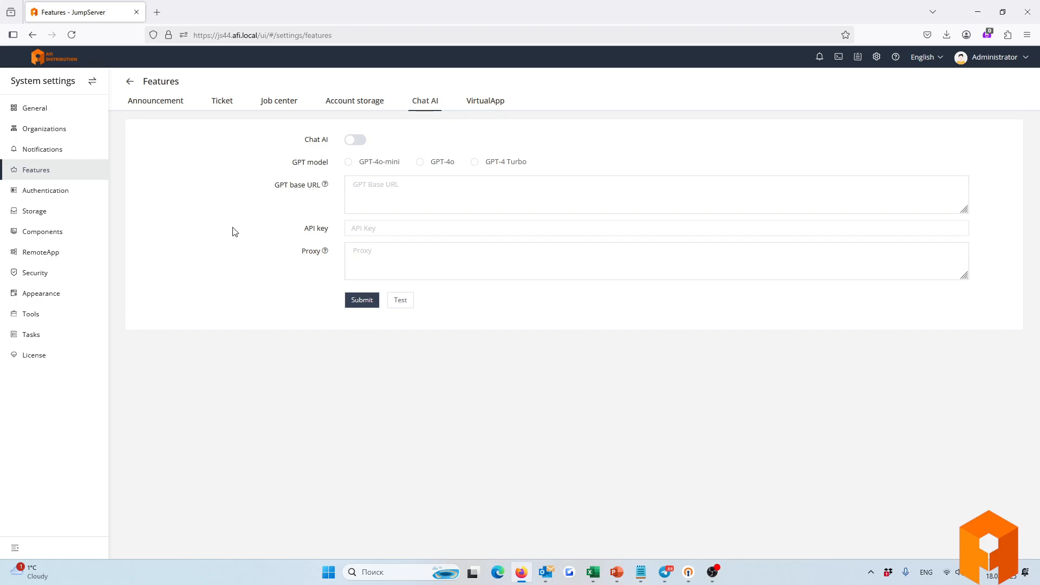
click(484, 103)
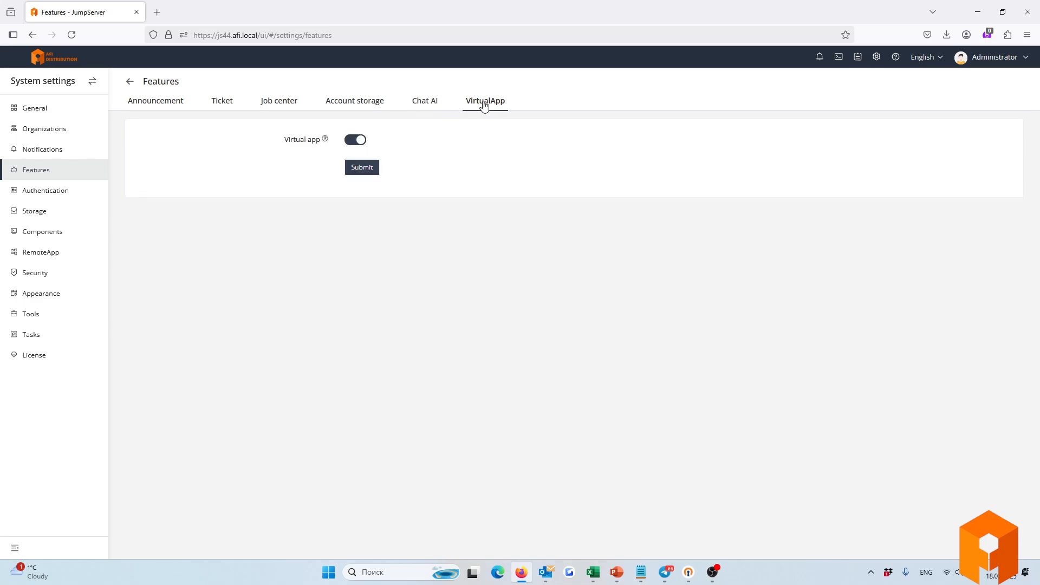
mouse_move(324, 145)
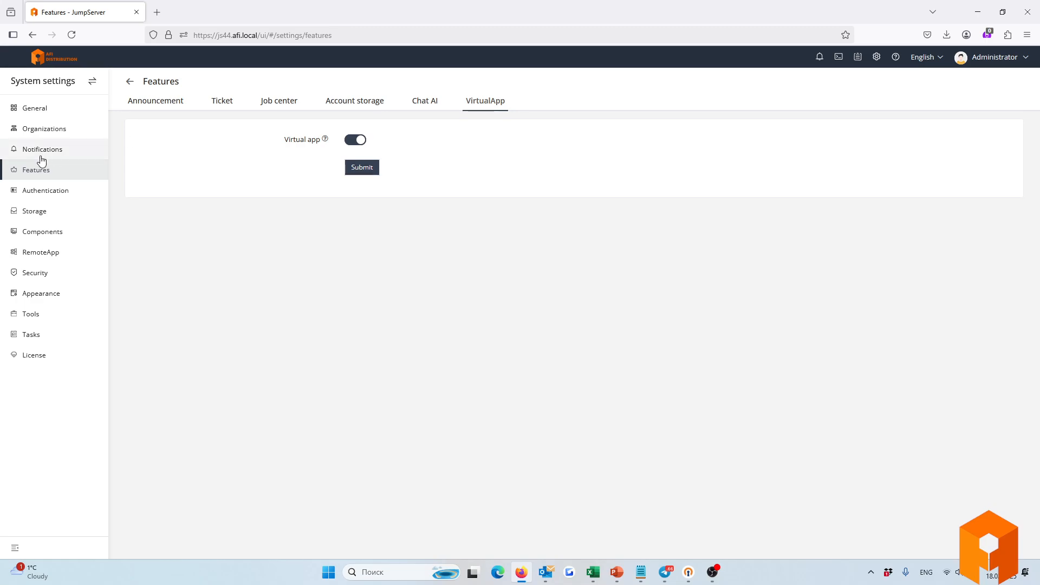
View the Authentication settings for LDAP, LDAP HA, CAS, Passkey and OIDC.
click(36, 194)
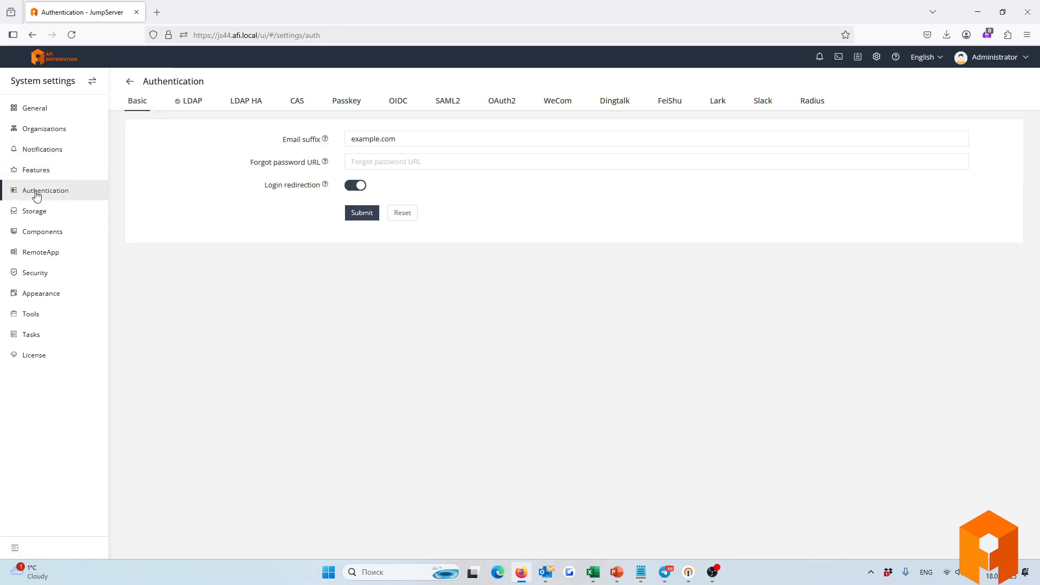
click(190, 102)
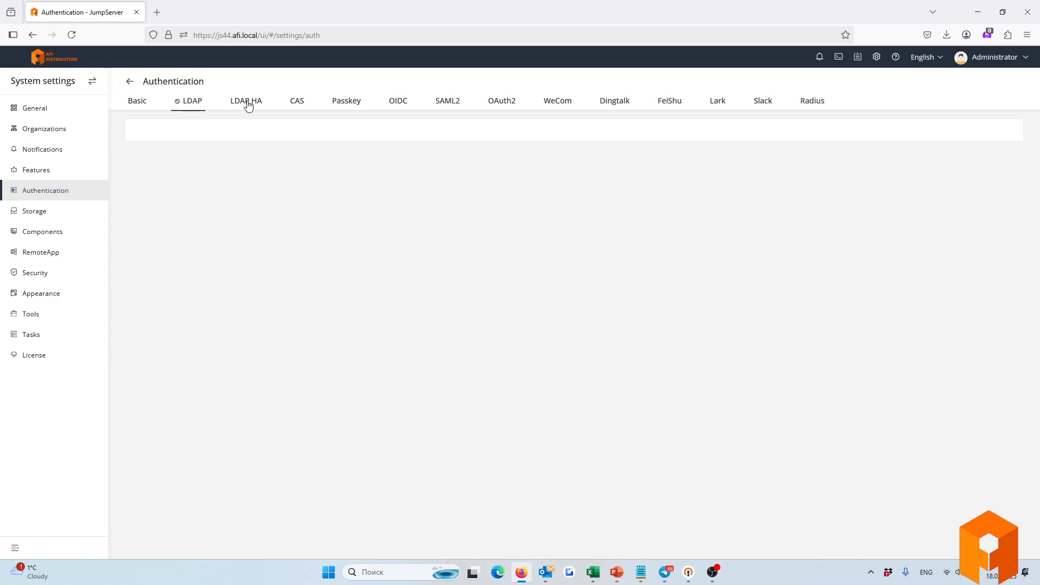
click(246, 102)
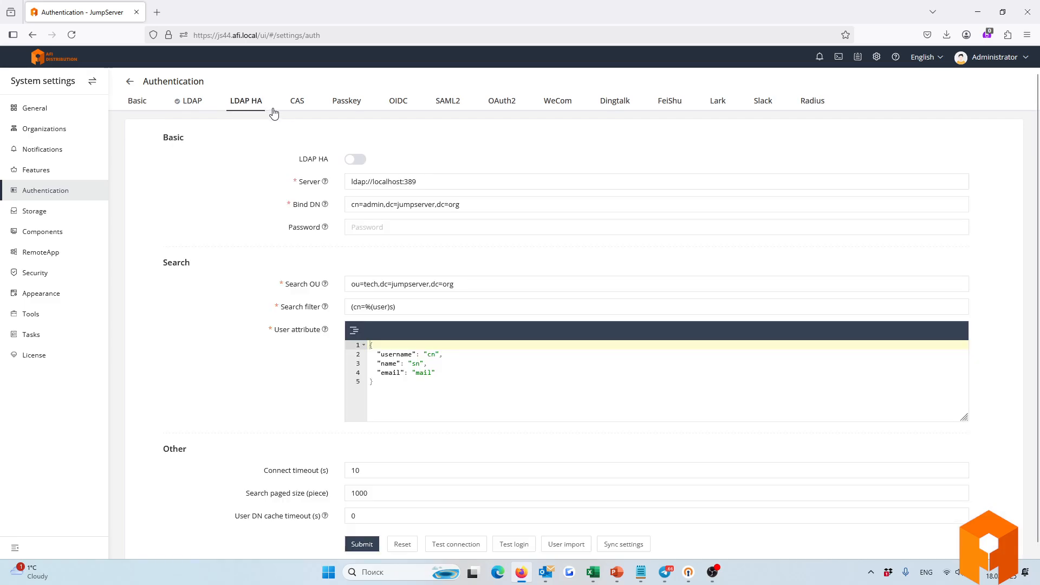
click(296, 107)
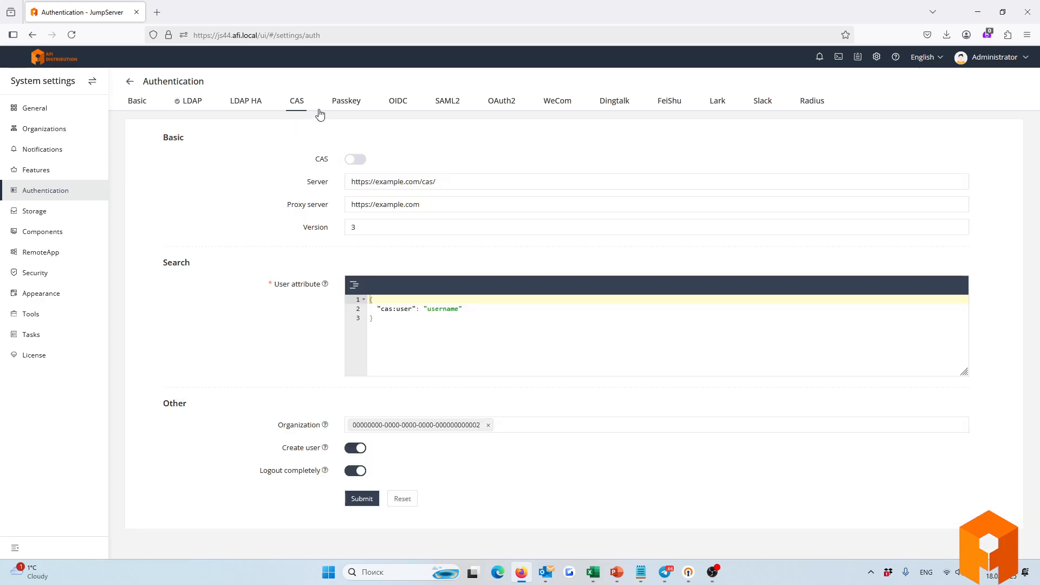
click(332, 103)
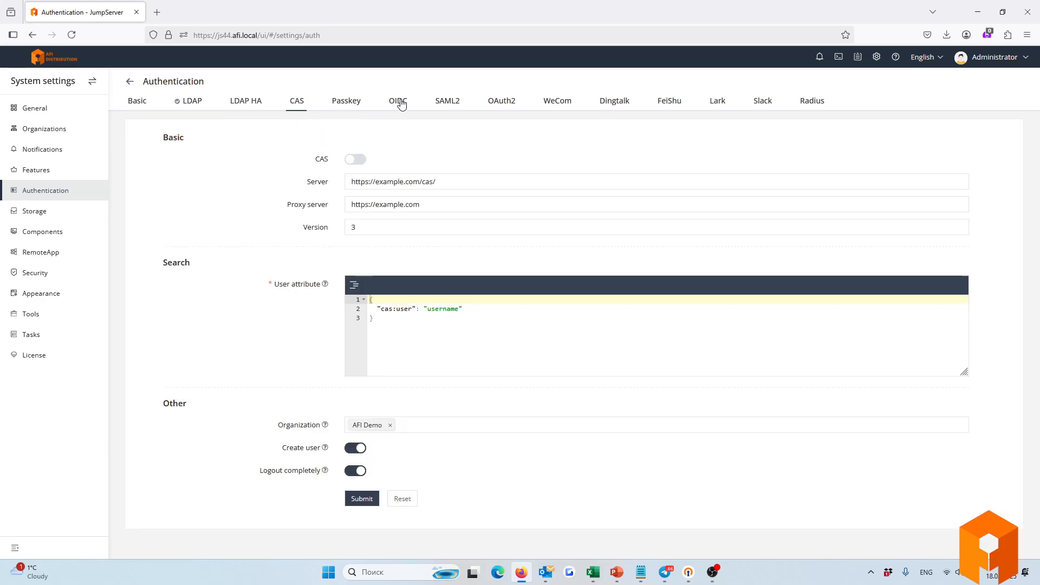
click(401, 101)
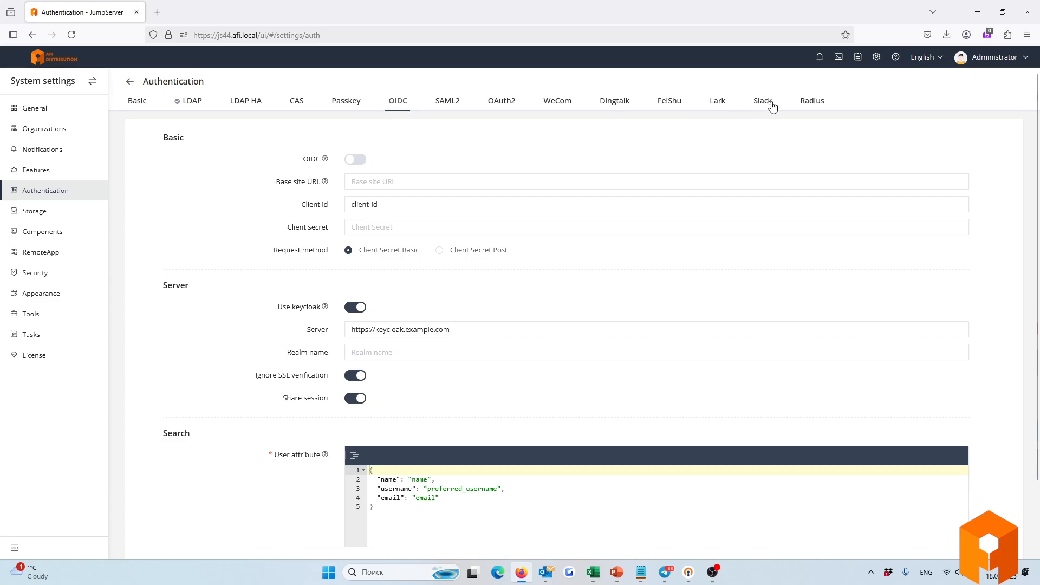
Examine the Radius authentication settings and the OTP in RADIUS option under MFA.
click(811, 103)
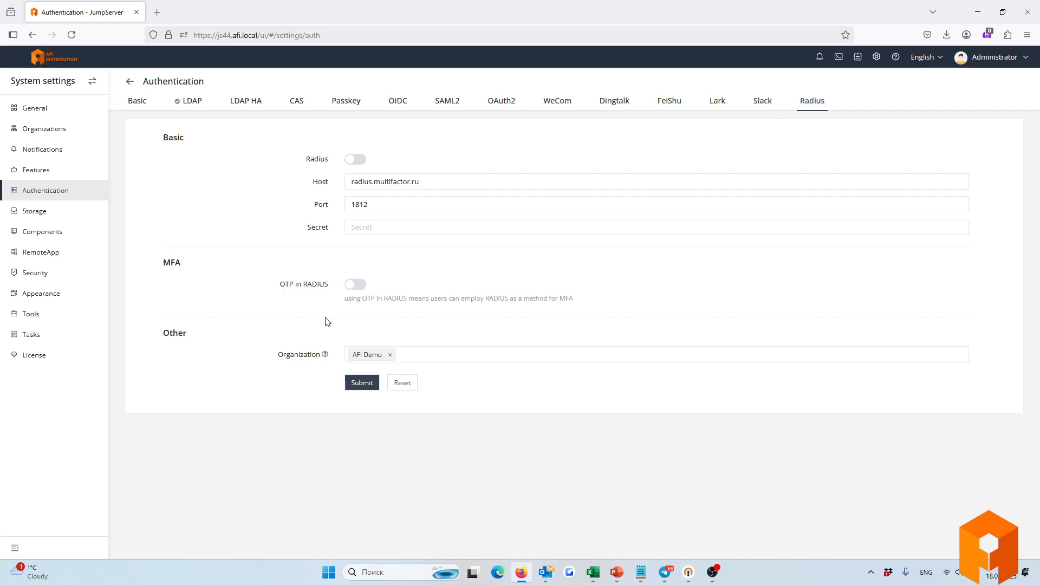
click(353, 291)
click(354, 290)
drag(286, 284, 335, 289)
drag(250, 301, 255, 311)
View the object storage types that can be created, and look through the basic Components settings.
click(33, 212)
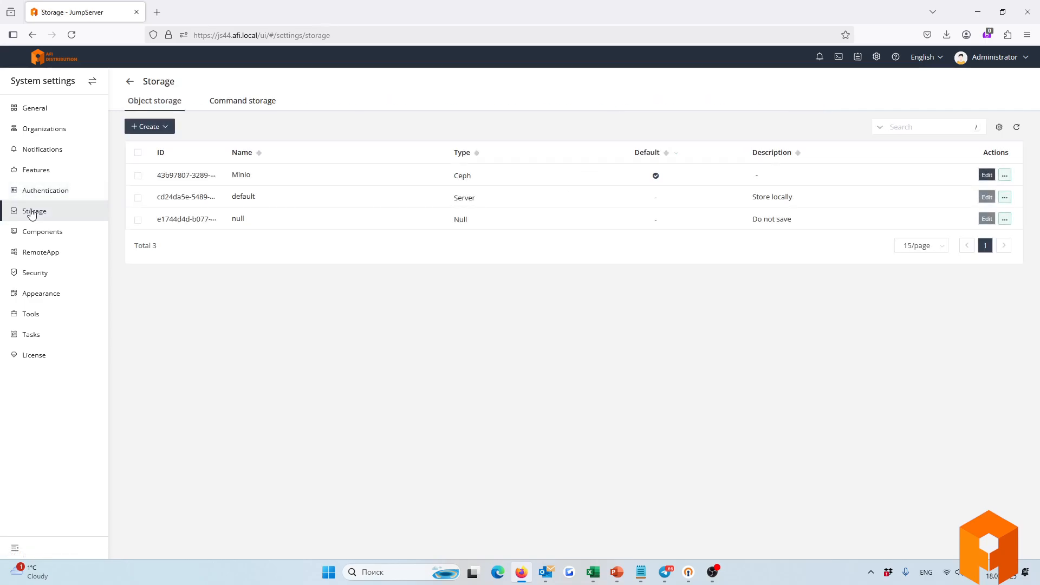
click(143, 130)
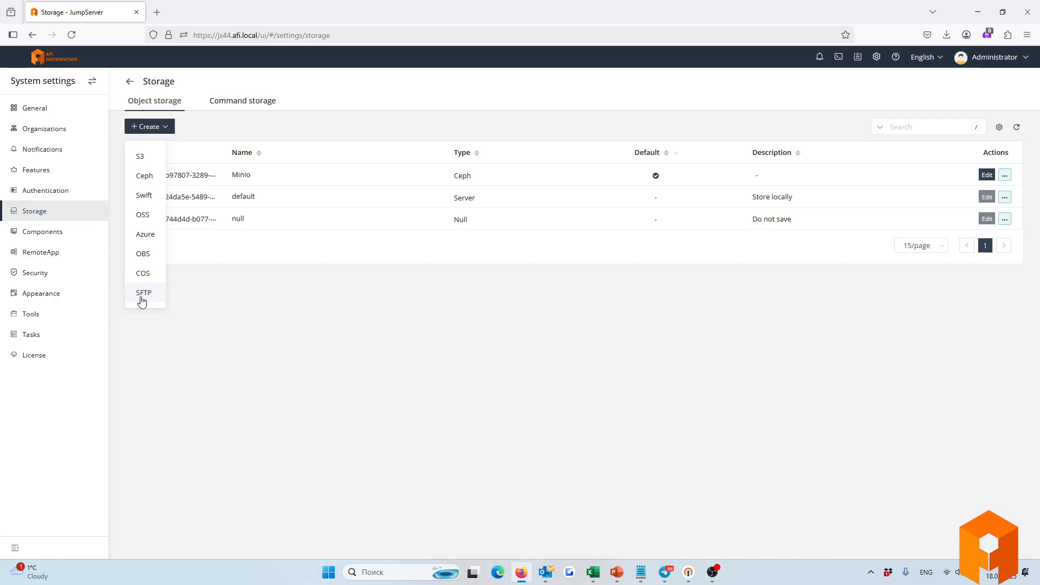
click(49, 239)
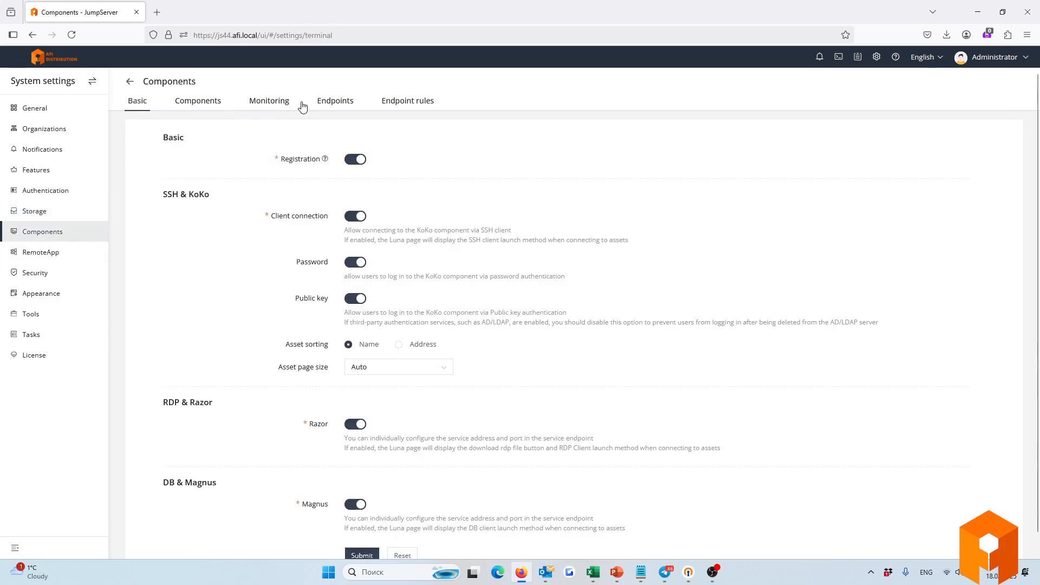
scroll(204, 287, down, 2)
scroll(207, 287, up, 2)
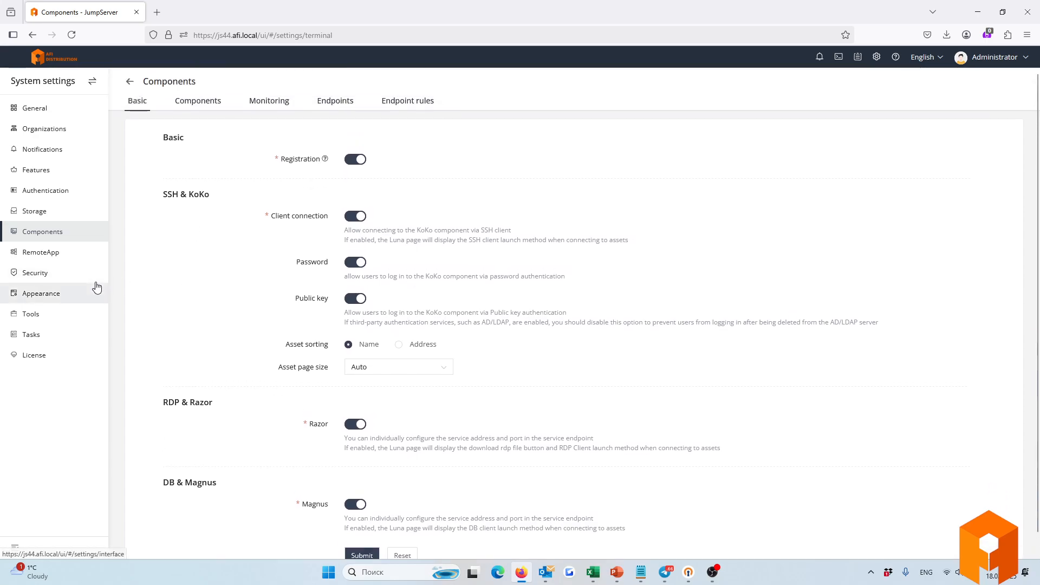
View the RemoteApp and VirtualApp applications, and examine the panda entry among the application providers.
click(47, 254)
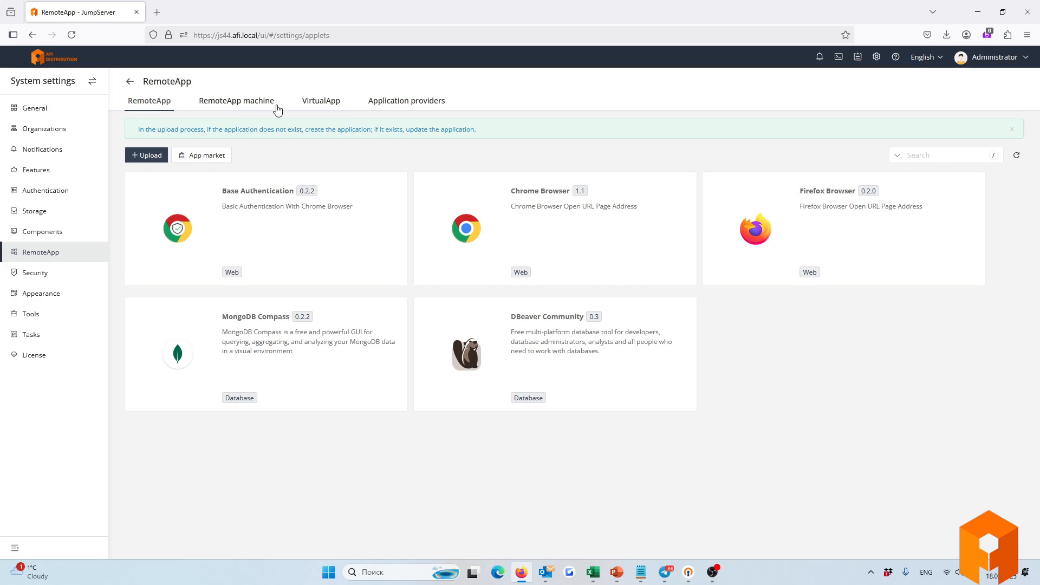
click(328, 103)
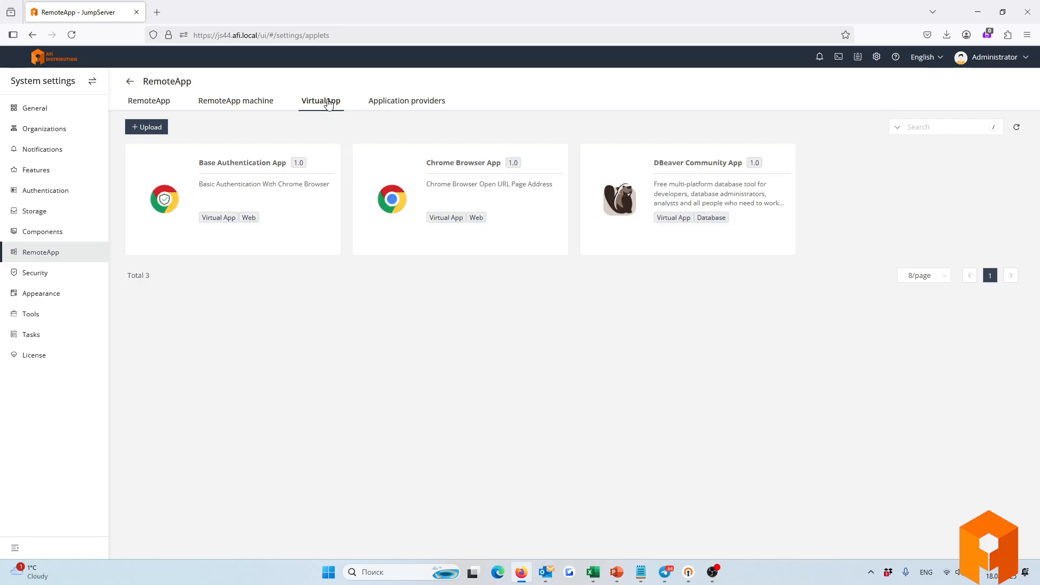
click(406, 104)
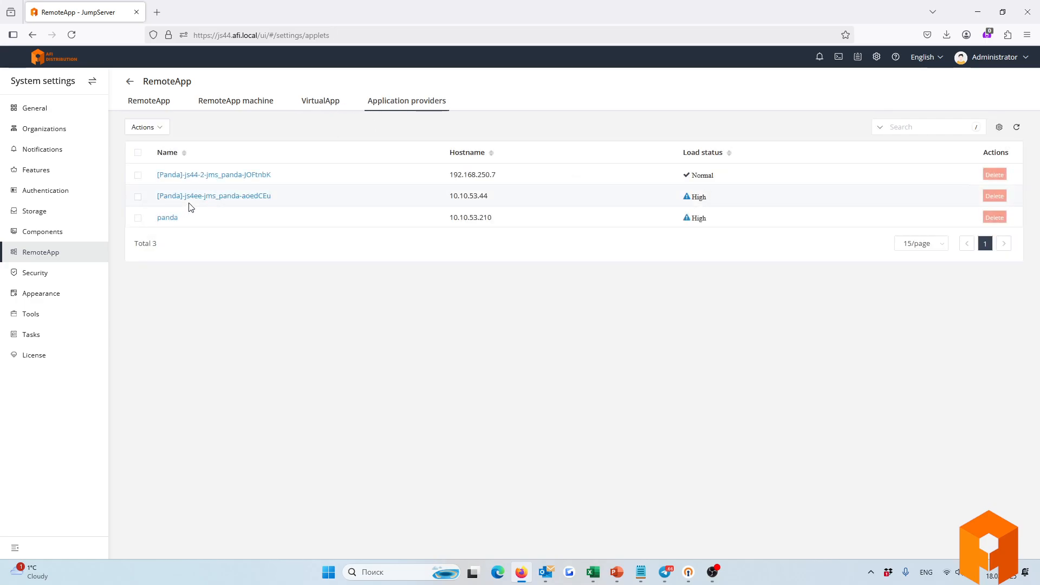
drag(195, 224, 159, 220)
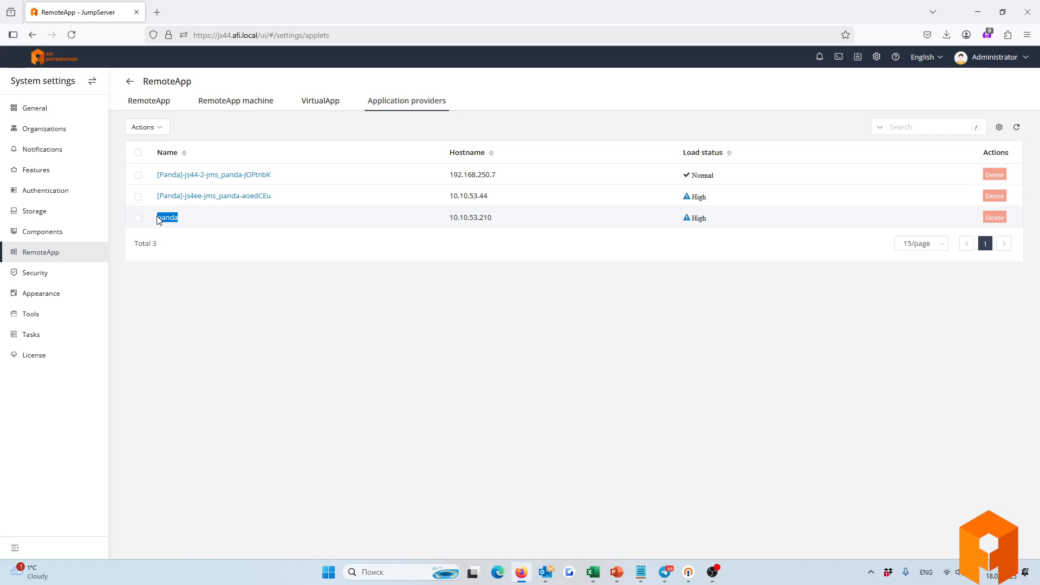
click(193, 258)
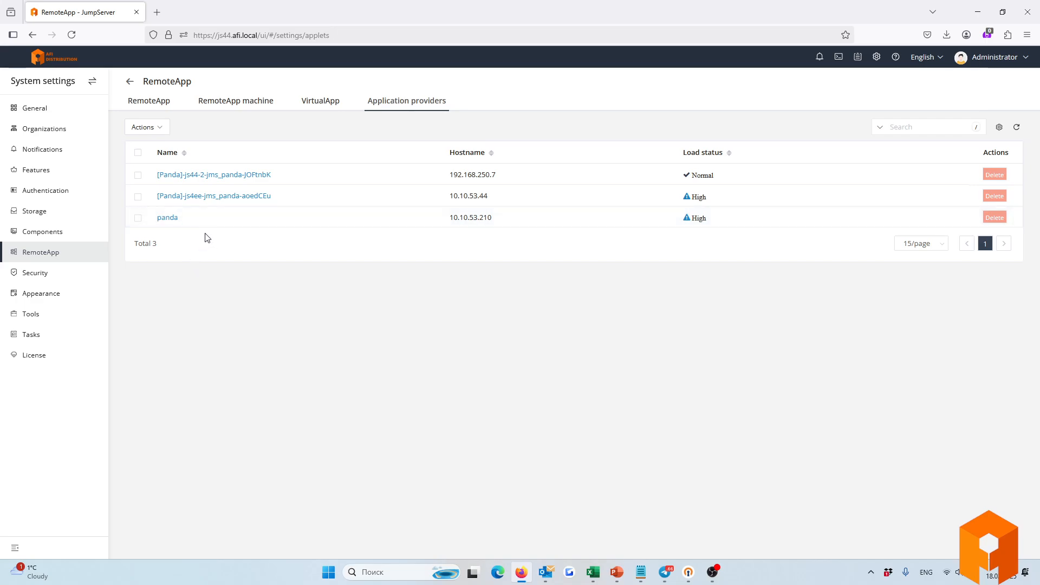
drag(181, 217, 156, 218)
Examine the afirds.afi.local RemoteApp machine, and return to the panda entry among the application providers.
click(227, 101)
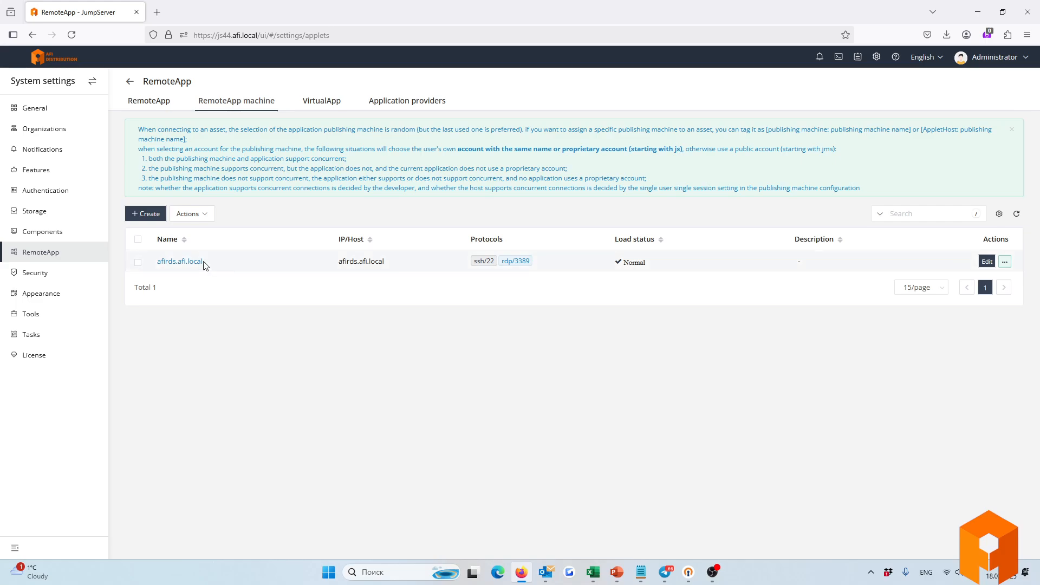
drag(207, 263, 161, 262)
click(388, 103)
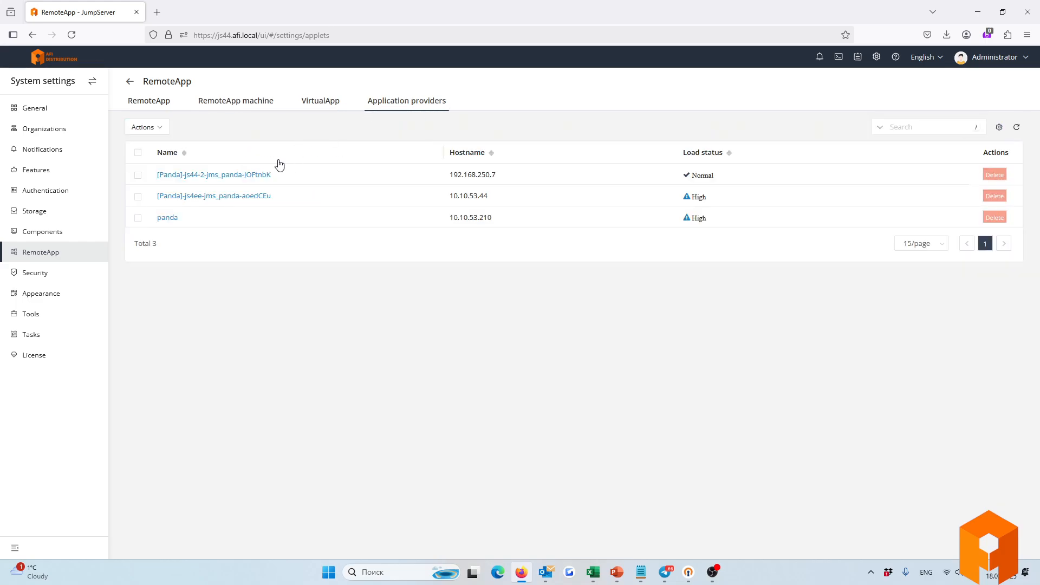
drag(197, 223, 161, 222)
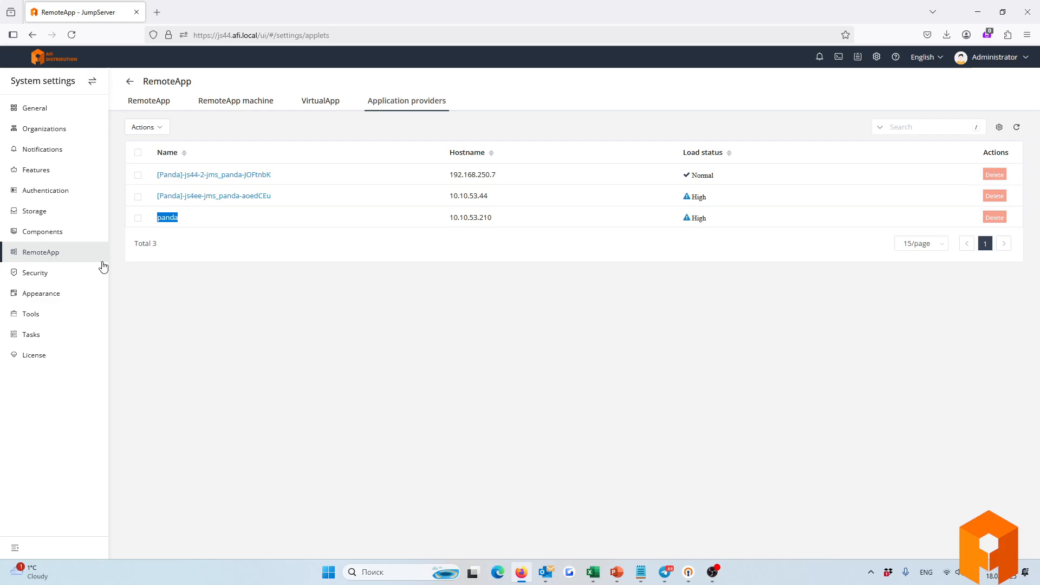
View the authentication security settings, and examine the Appearance settings for the theme, logos and images.
click(43, 276)
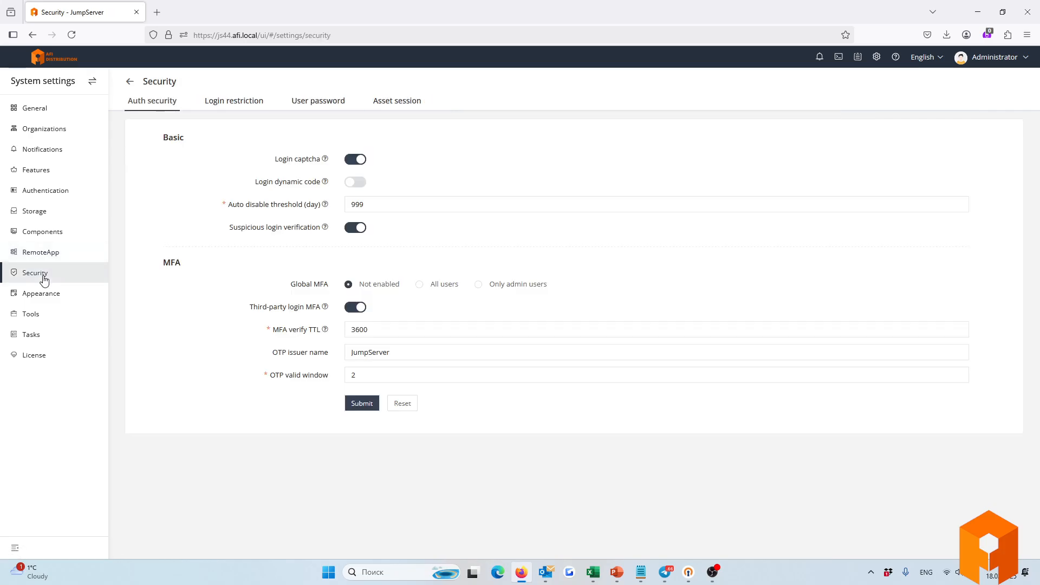
click(43, 294)
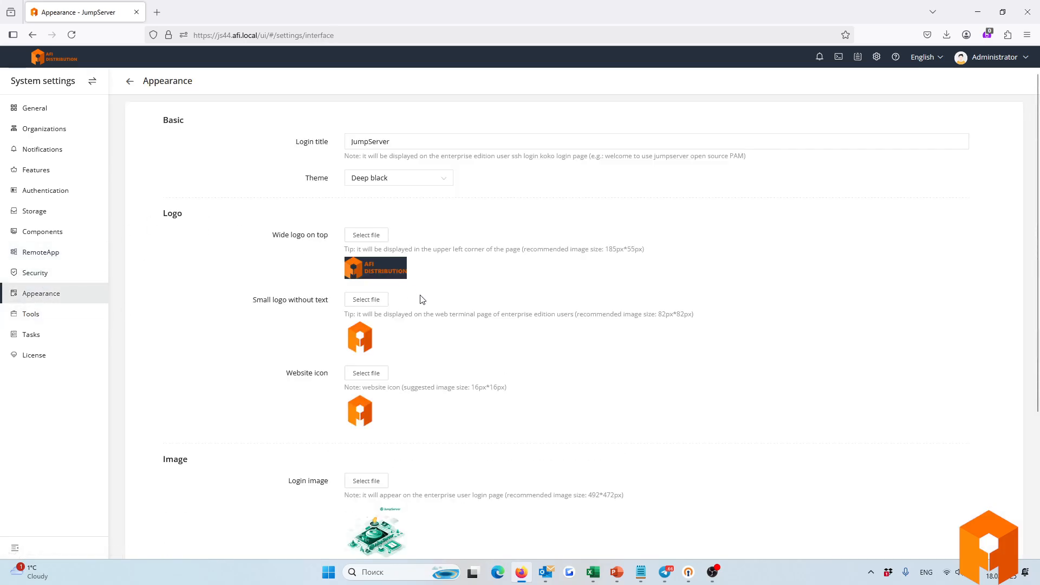
scroll(420, 301, down, 1)
scroll(419, 313, up, 1)
drag(269, 238, 327, 239)
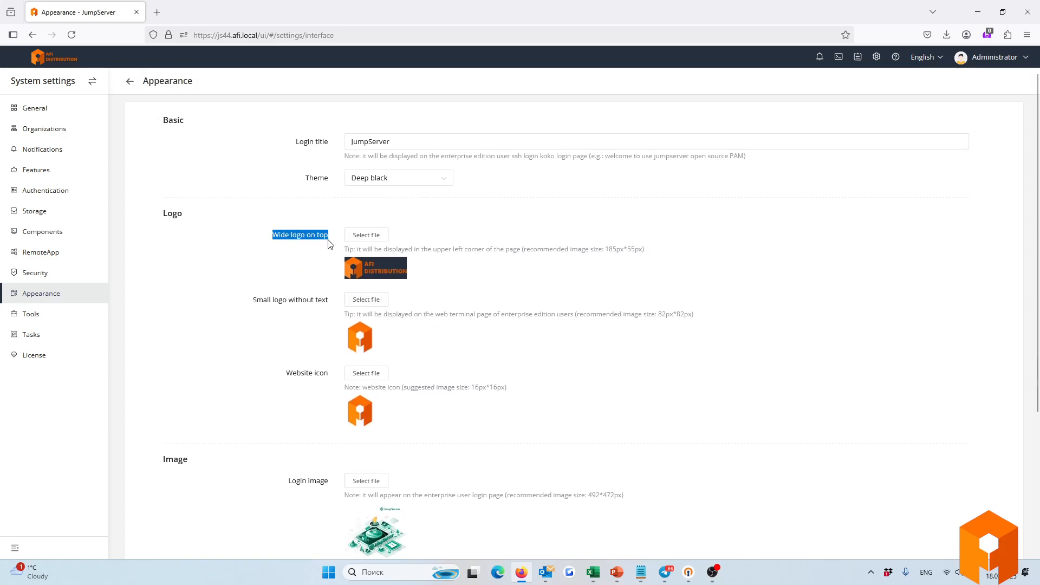
Examine the small logo setting and the available themes in the Appearance settings, keeping the Deep black theme.
drag(251, 300, 331, 314)
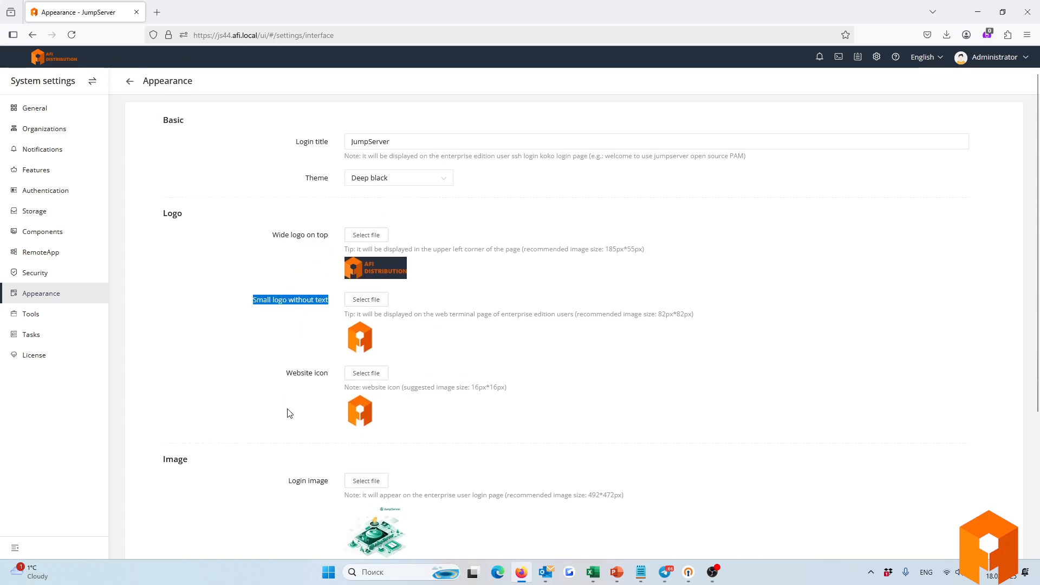
click(386, 180)
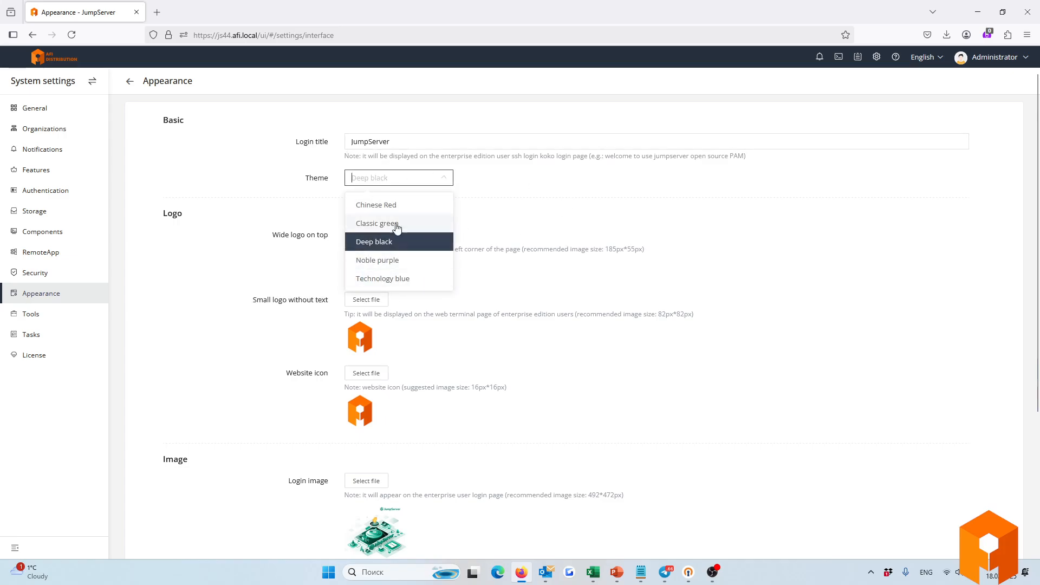
click(279, 173)
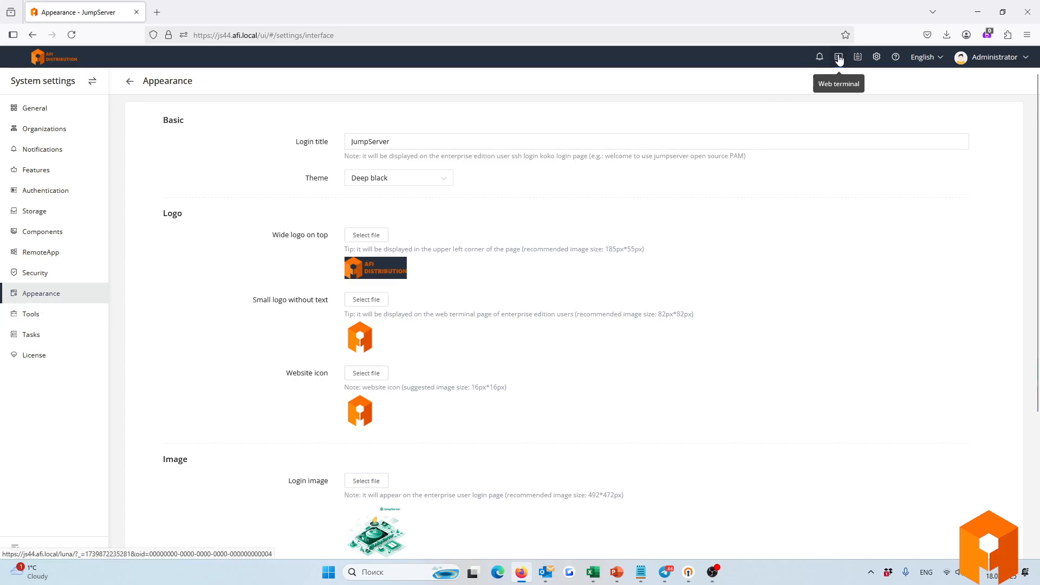
Open the web terminal and expand the AFI-Lab and AFI_Sys nodes in the asset tree.
click(838, 57)
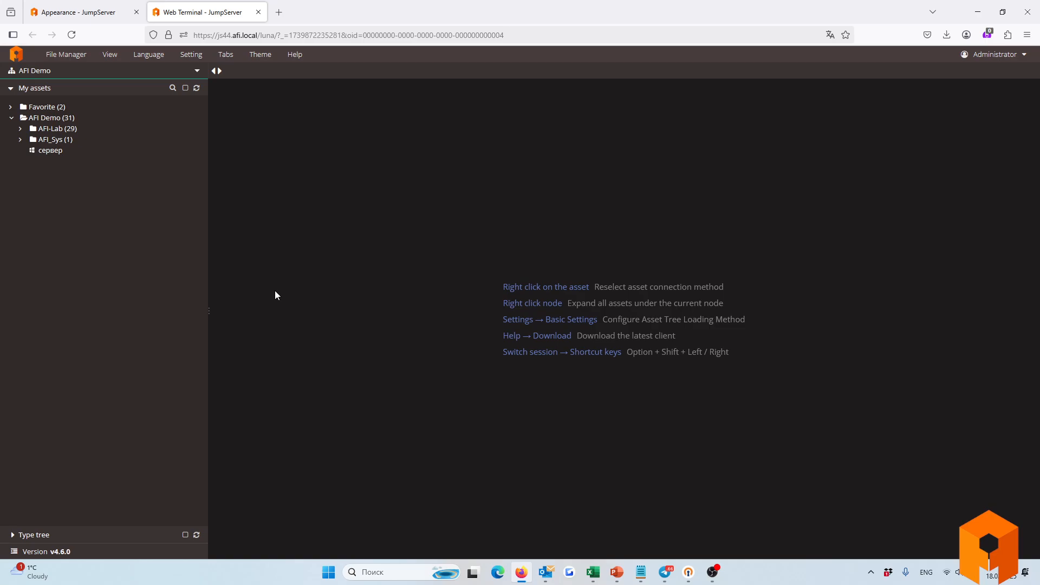
click(20, 139)
click(20, 129)
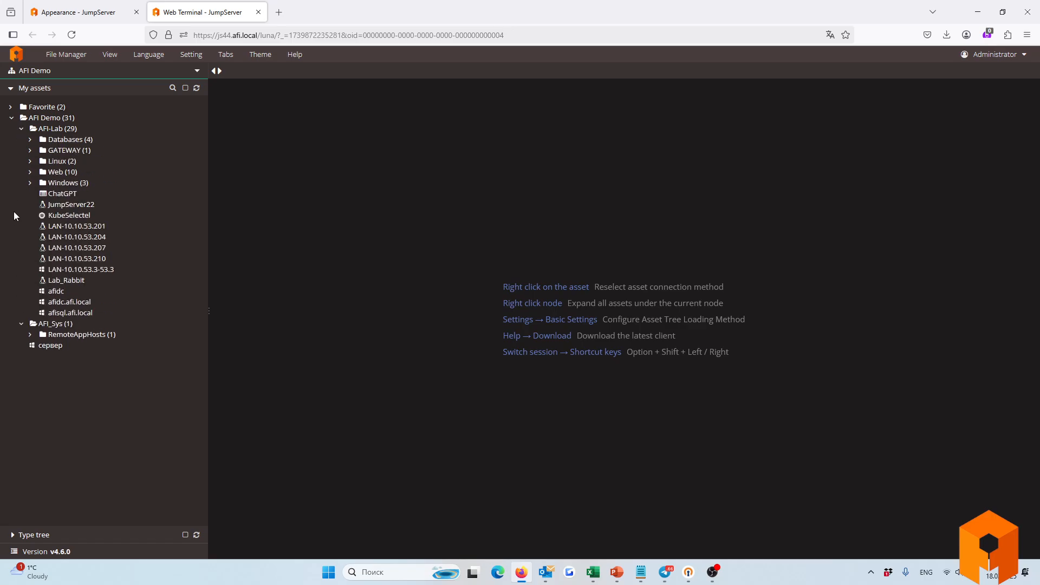
Open the connection options for the afidc asset and compare the Web and Client methods for RDP, ending on Client.
click(48, 292)
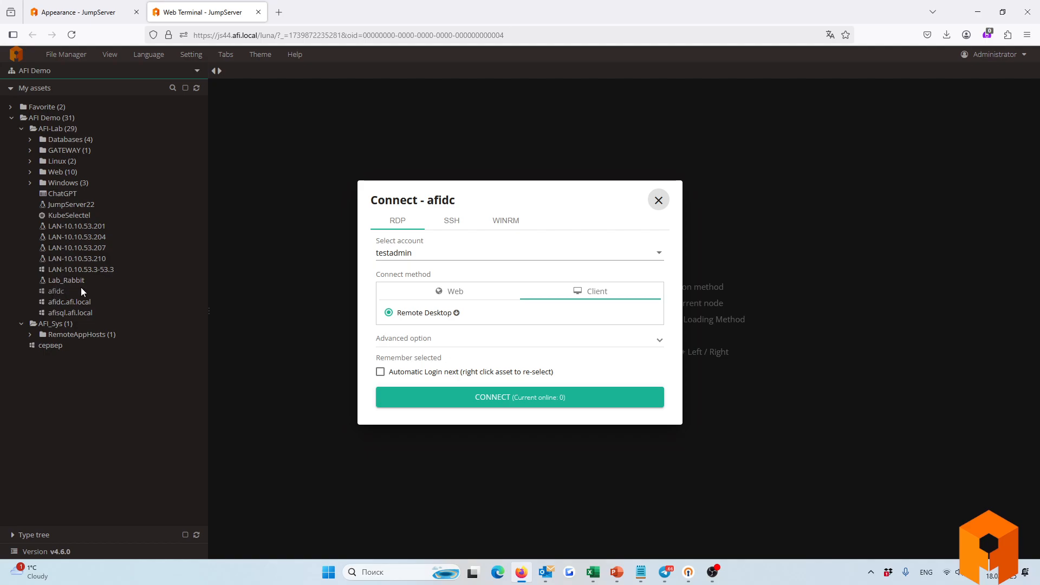
click(447, 292)
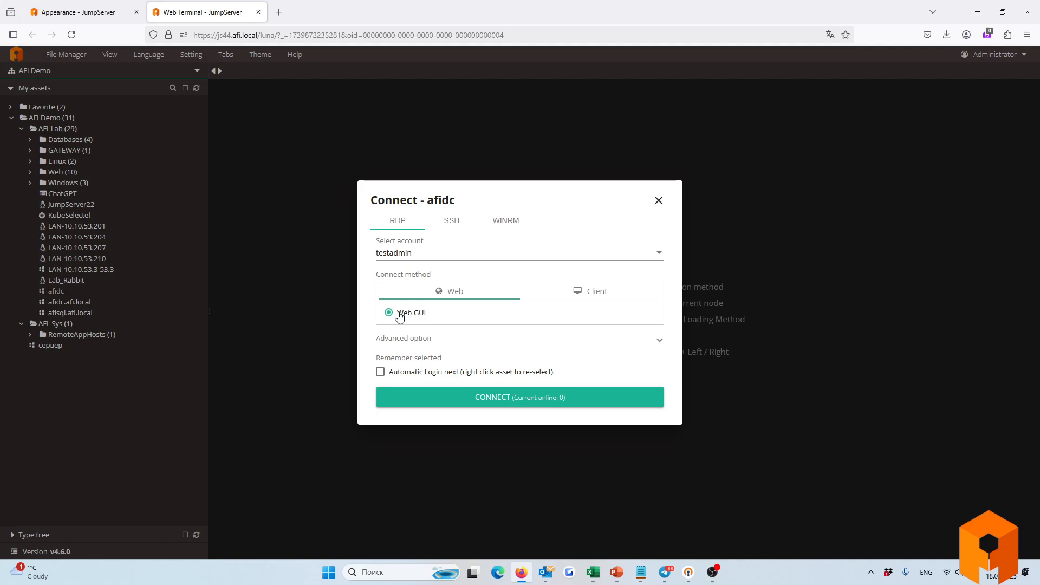
click(591, 294)
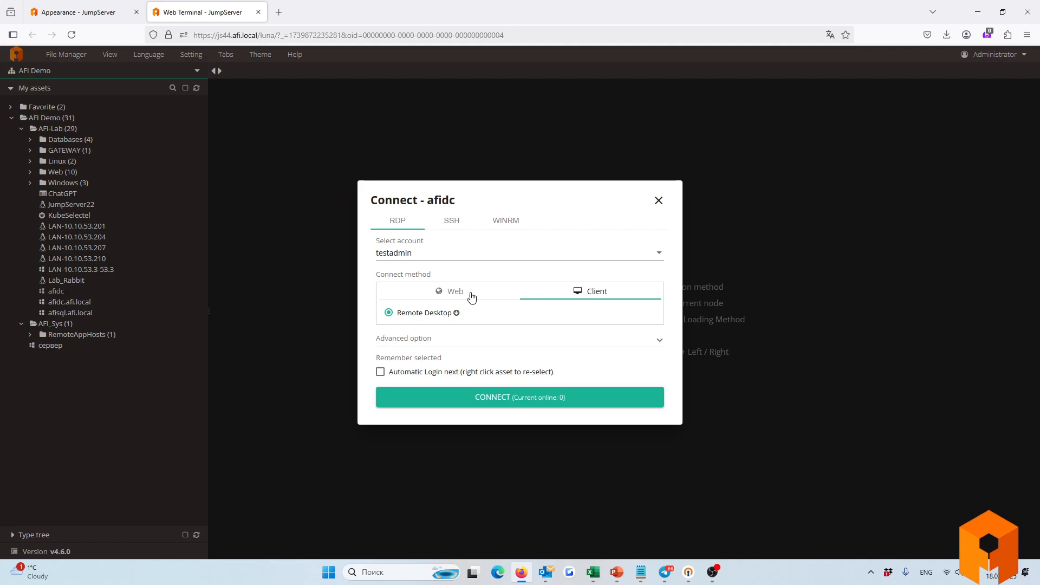
click(471, 296)
click(605, 295)
click(453, 292)
click(574, 292)
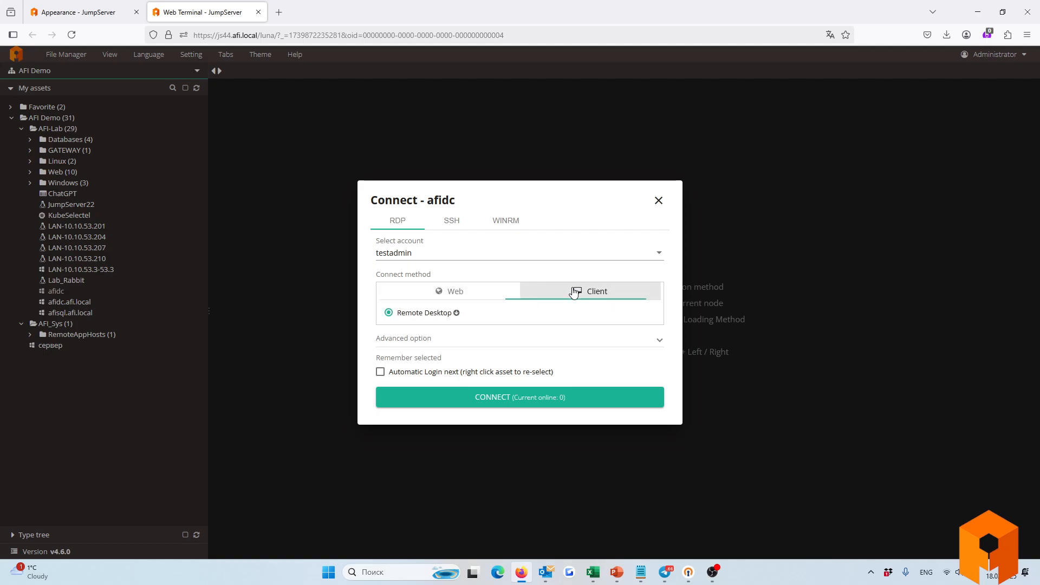
Connect to afidc over RDP as testadmin with the Remote Desktop client, accepting the unverified certificate.
click(472, 400)
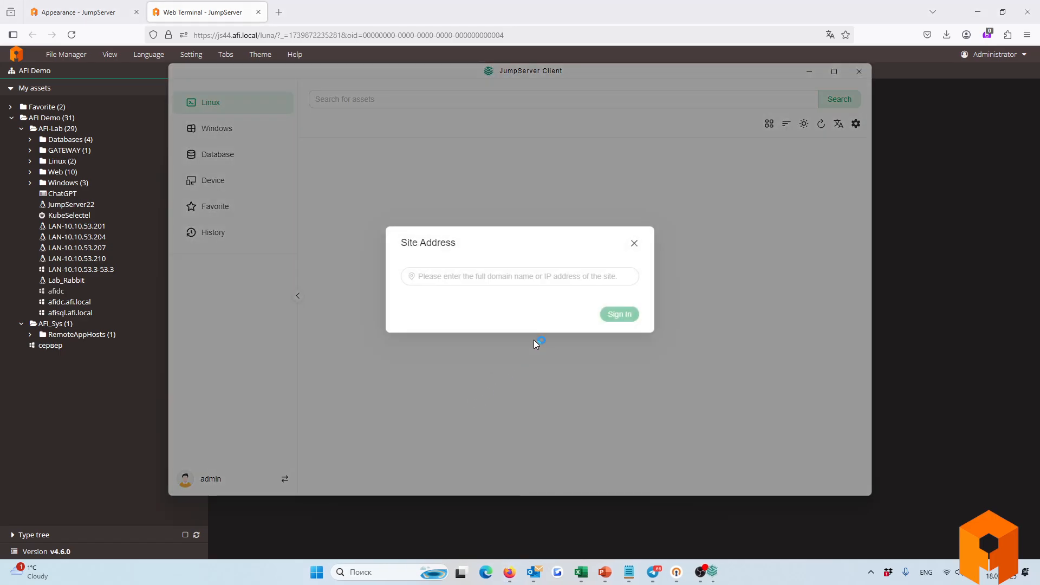
click(590, 342)
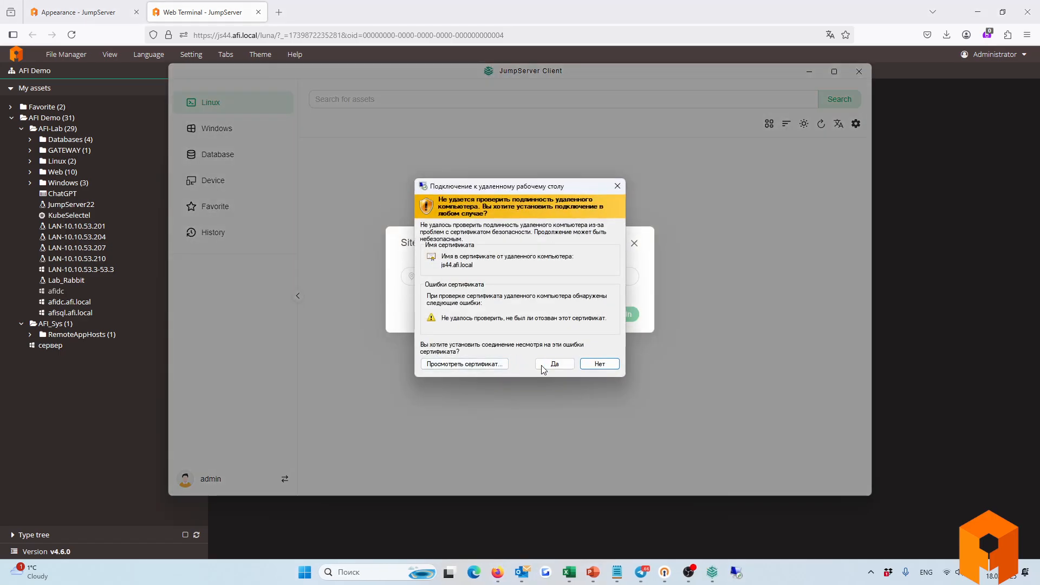
click(547, 364)
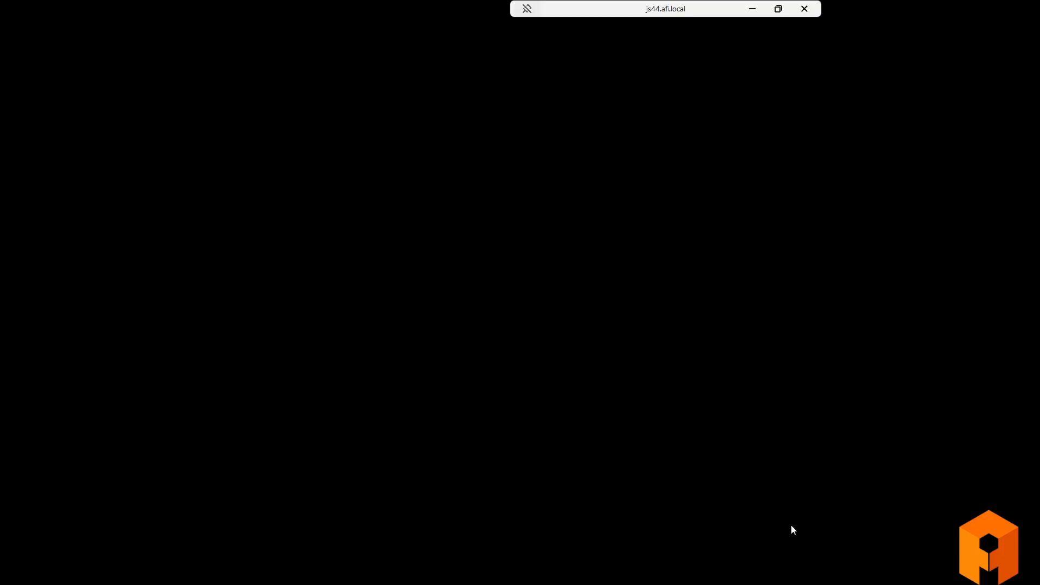
Restore the full-screen remote desktop session to a resized window, and close it to return to the web terminal.
click(778, 9)
drag(333, 19, 466, 87)
drag(557, 389, 869, 496)
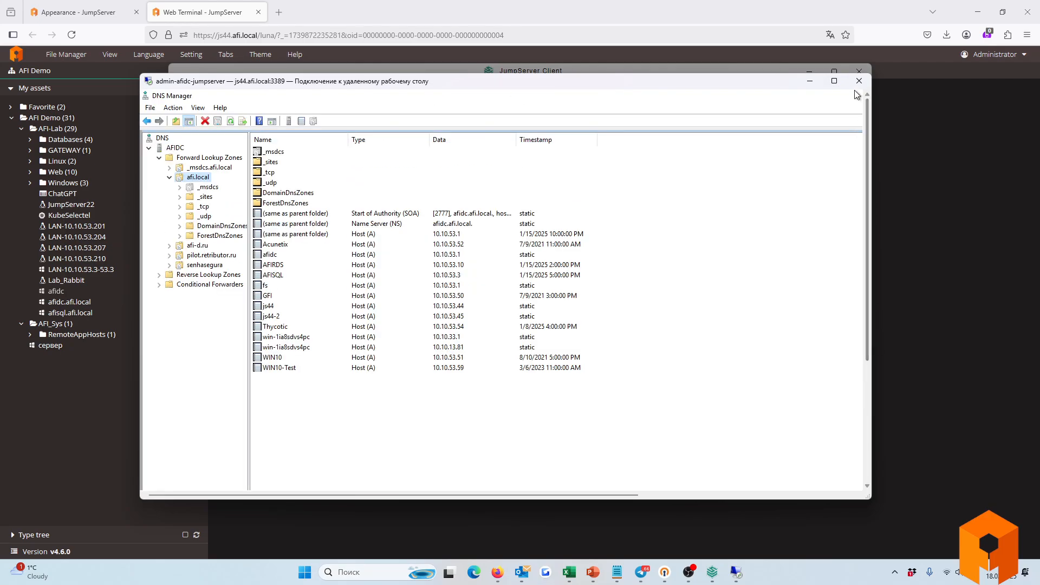
click(859, 81)
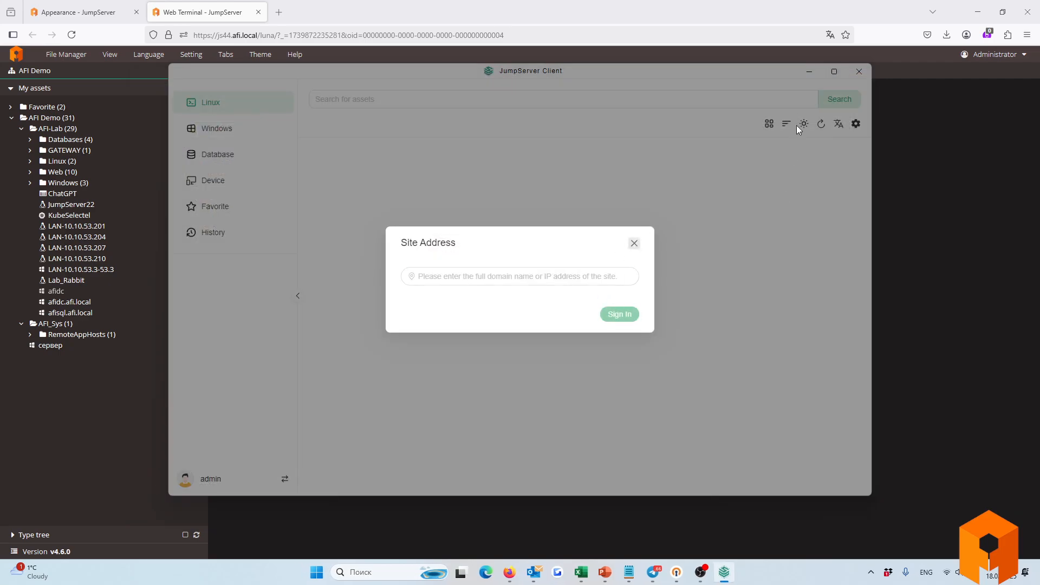
click(912, 230)
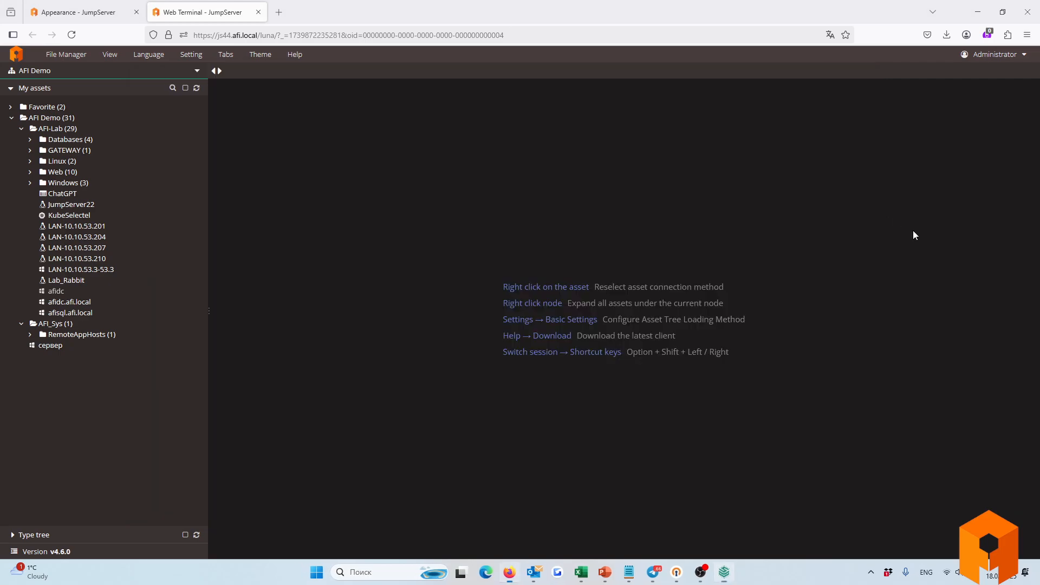
Review the afidc connection options once more, and expand the MySQL and SQL Server folders under Databases.
click(56, 293)
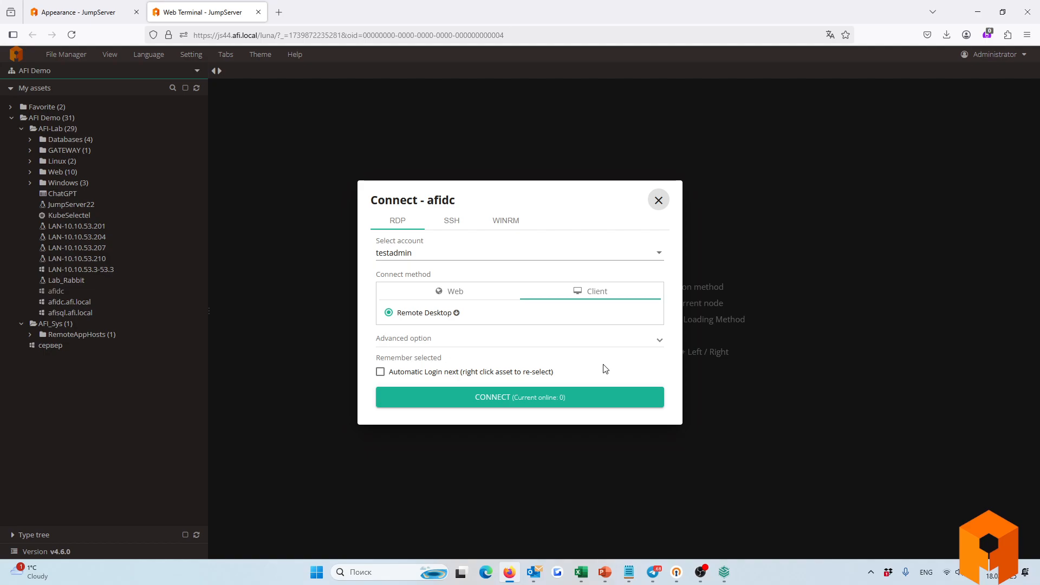
click(657, 201)
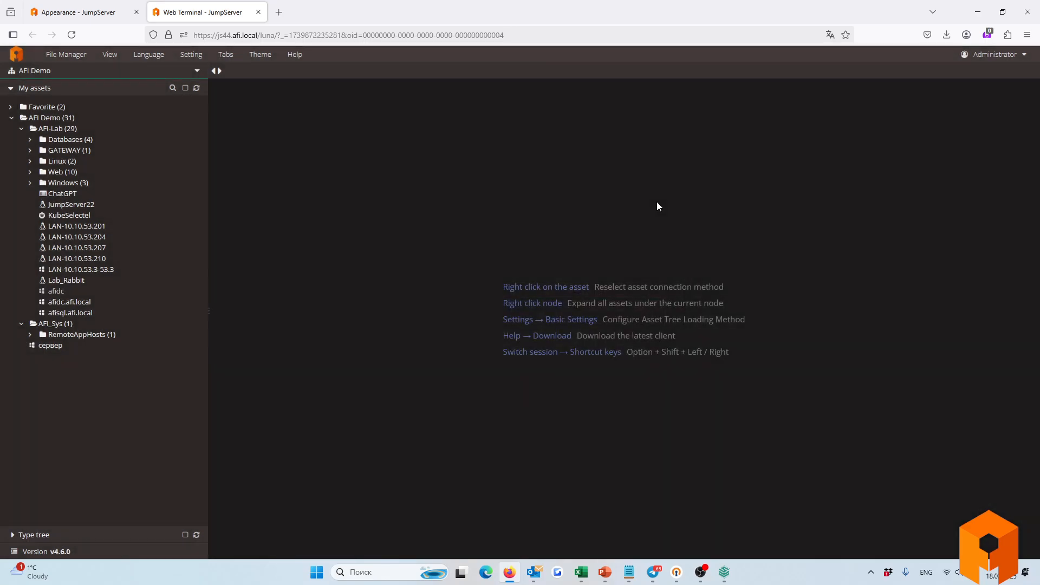
click(30, 139)
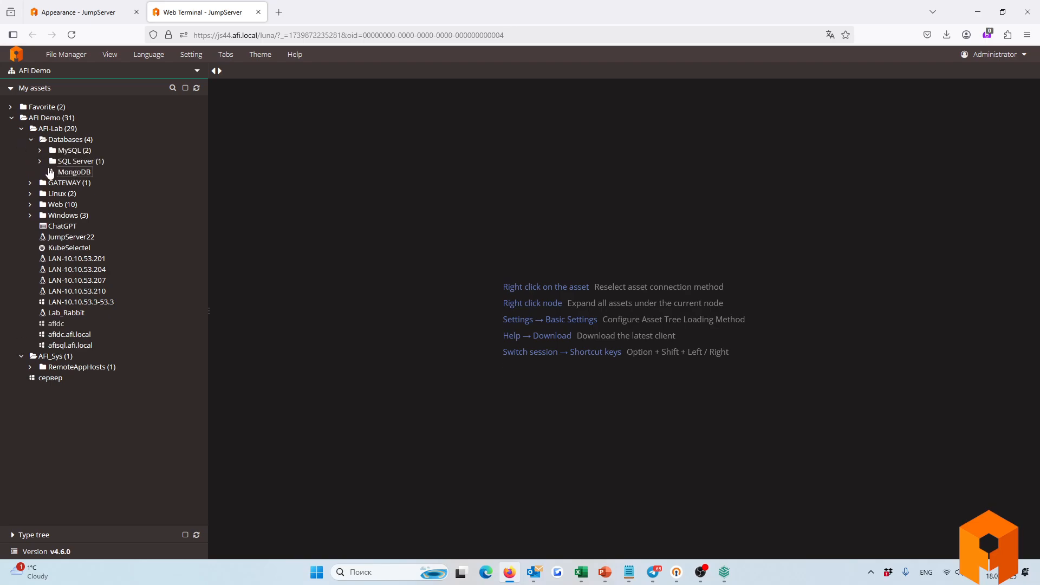
click(40, 161)
click(40, 150)
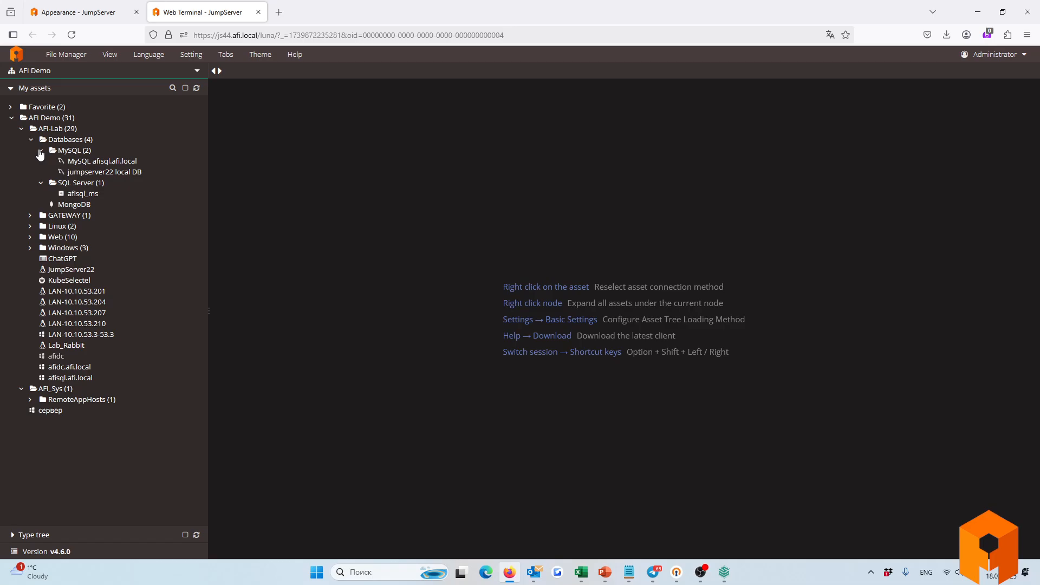
Connect to the MySQL afisql.afi.local database as root using the Web GUI method.
click(83, 163)
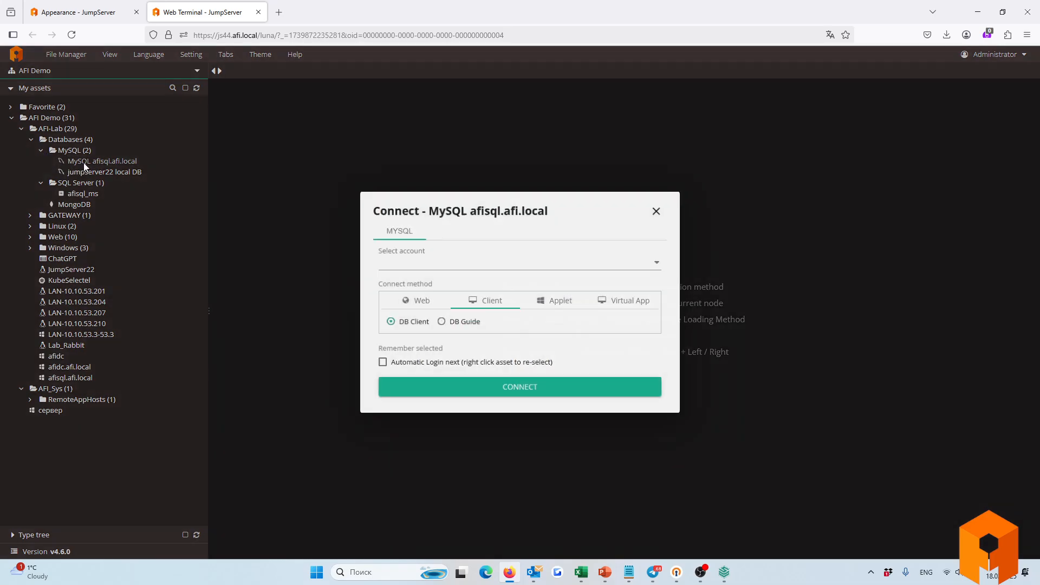
click(412, 300)
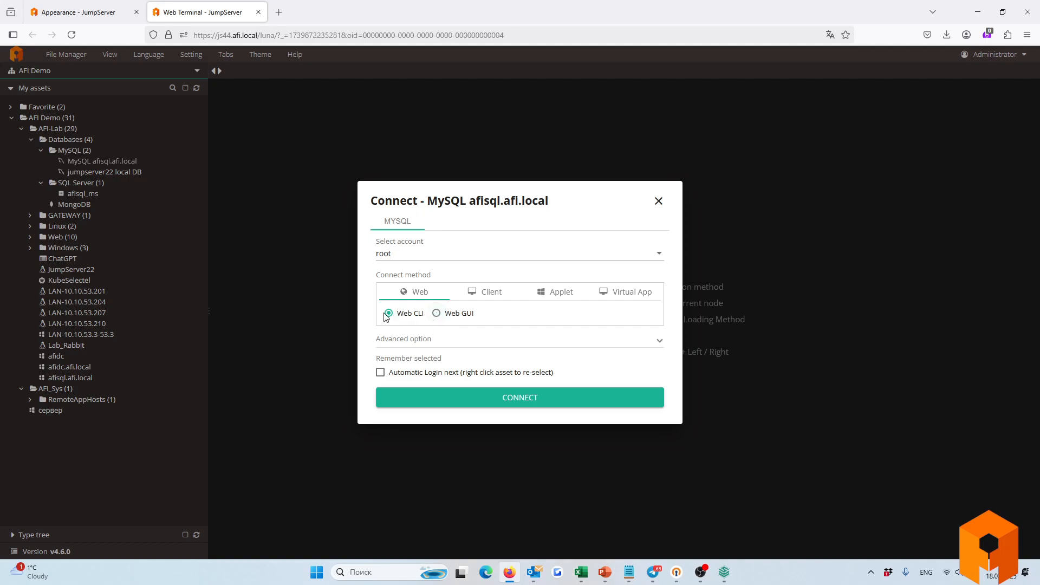
click(471, 402)
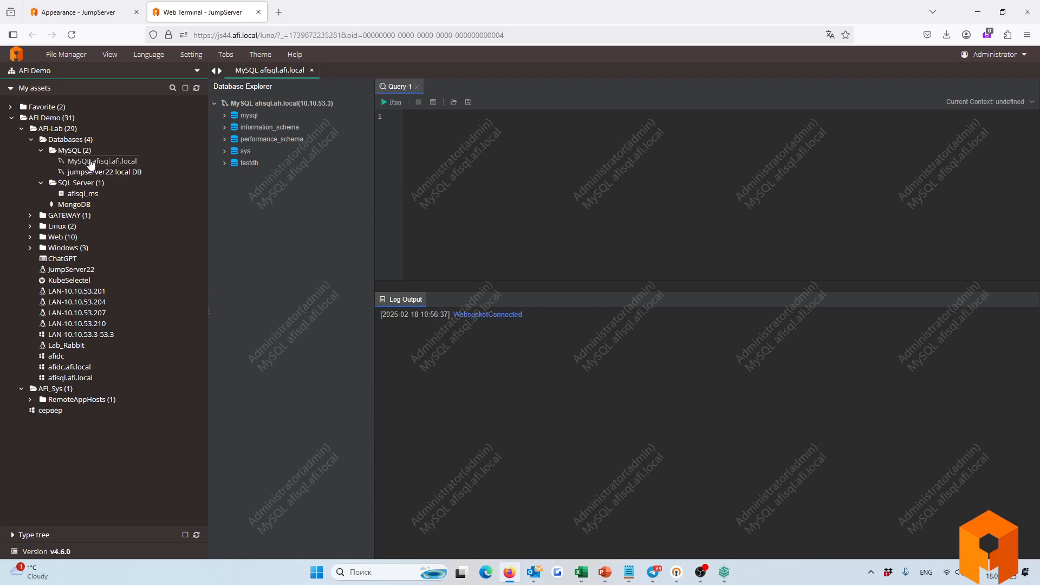
Connect to MySQL afisql.afi.local as root through the DB Client method, and dismiss the DBeaver update notice.
click(91, 161)
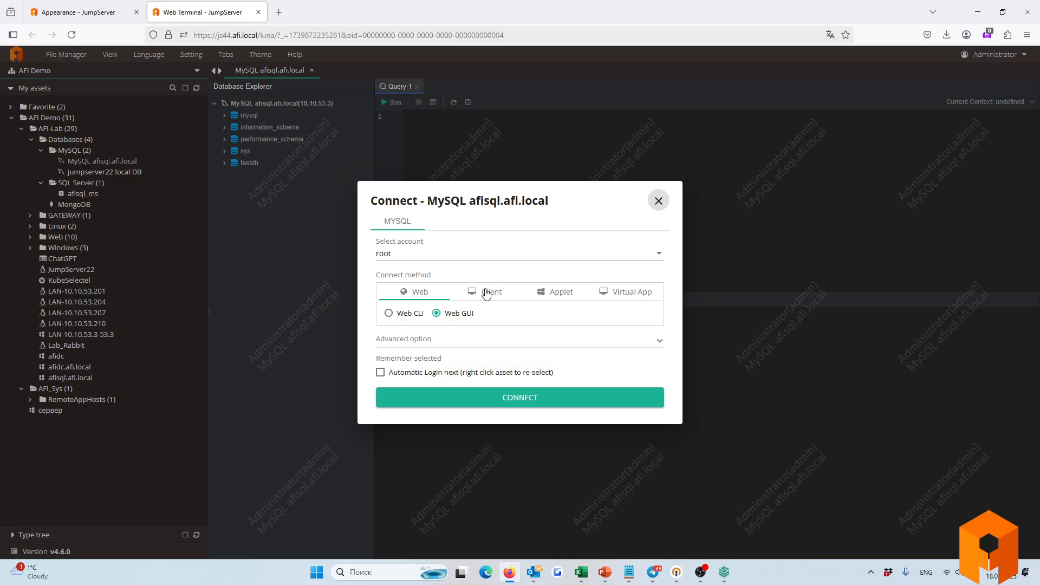
click(491, 295)
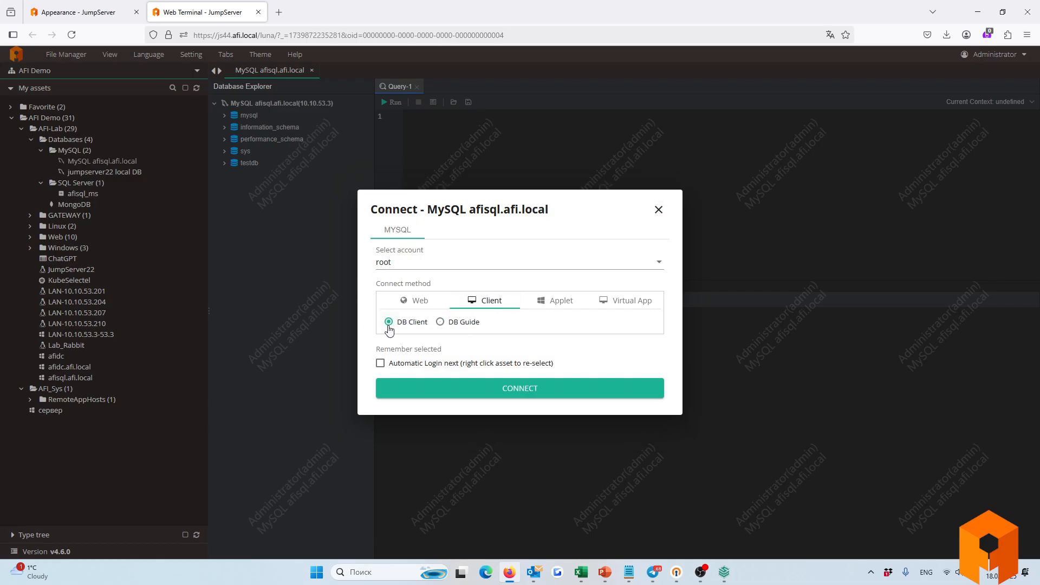
click(389, 324)
click(474, 390)
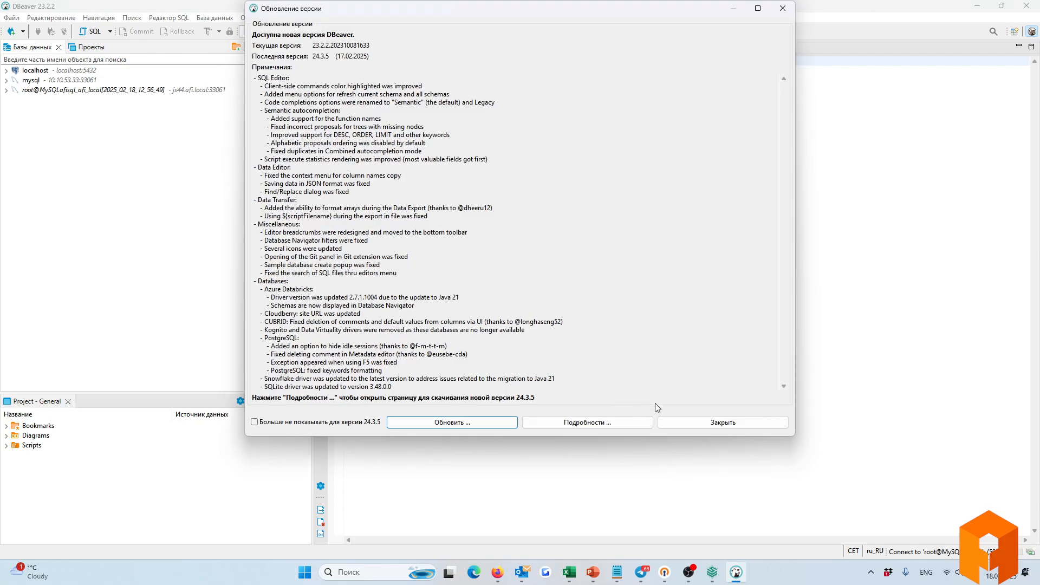
click(687, 422)
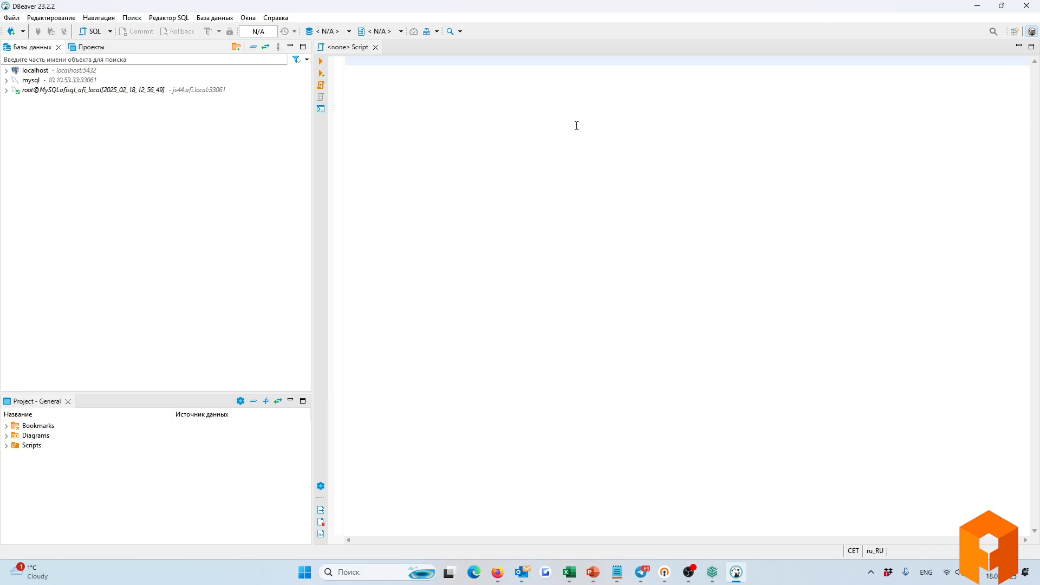
Browse the sys database's tables and views under the root MySQL connection in DBeaver, and quit the program.
click(6, 89)
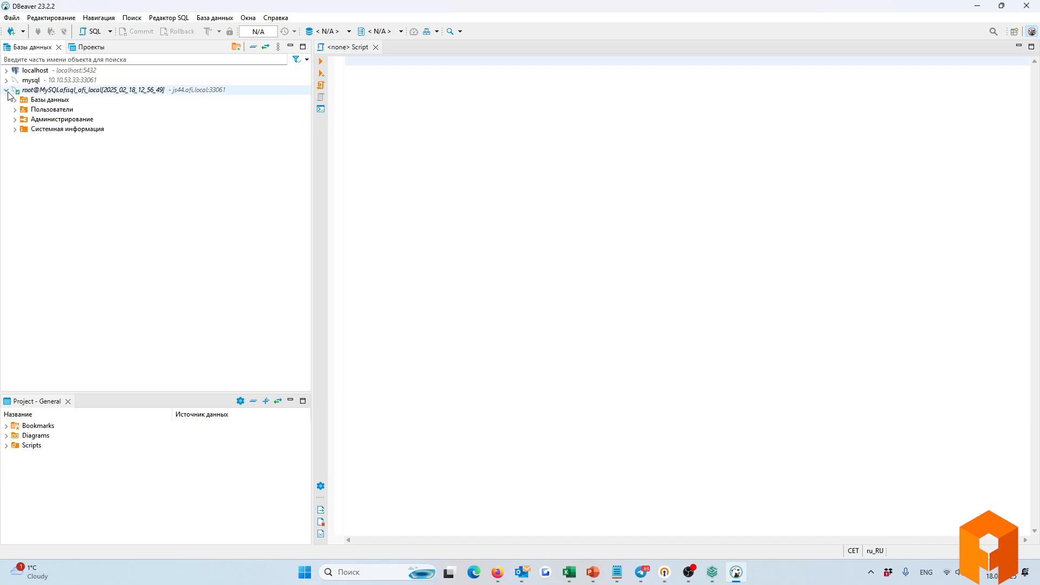
click(15, 100)
click(28, 111)
click(24, 109)
click(32, 129)
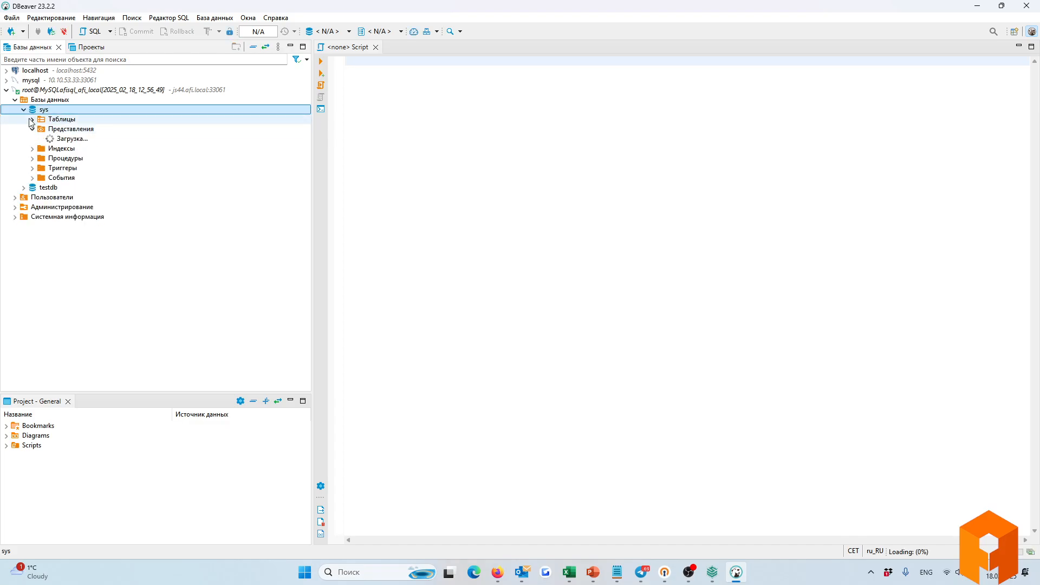
click(33, 120)
click(40, 187)
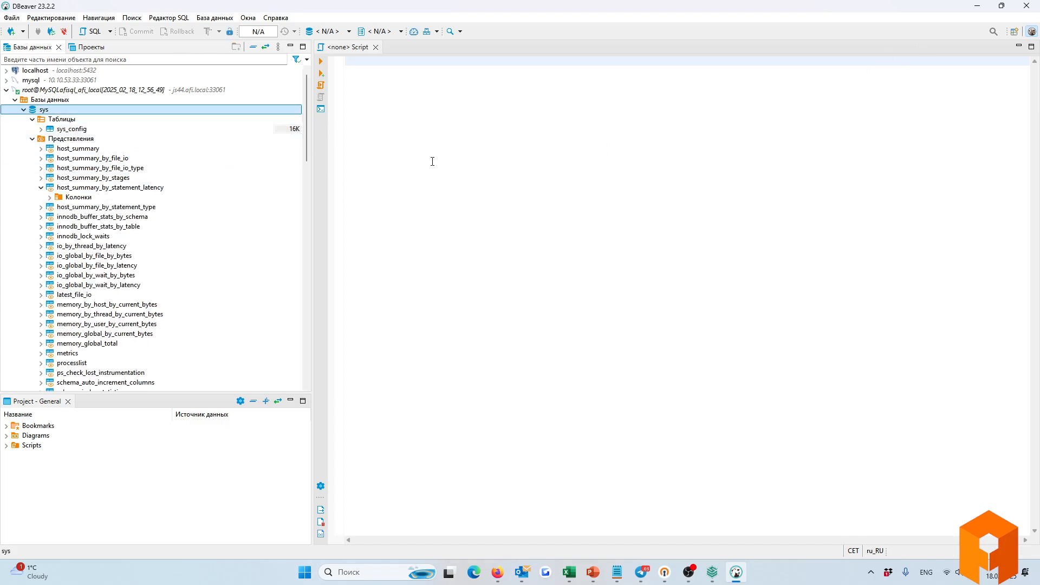
click(41, 188)
click(41, 177)
click(40, 168)
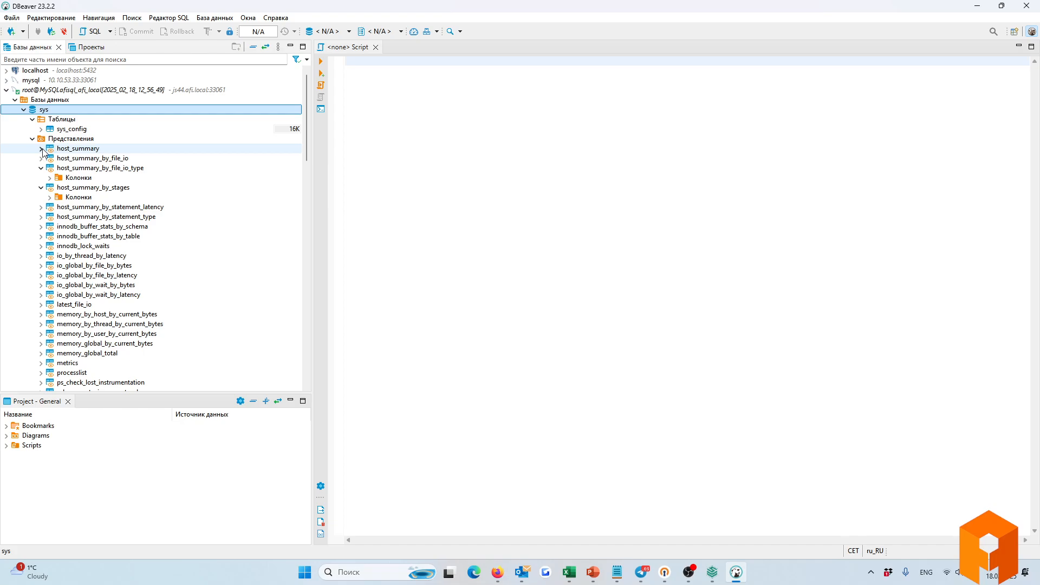
click(1027, 5)
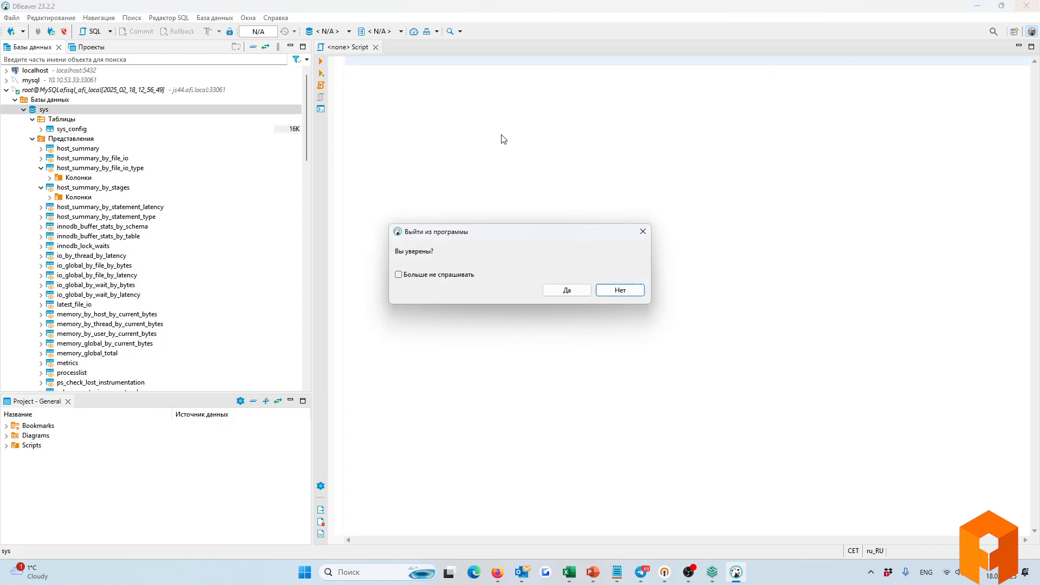
click(559, 290)
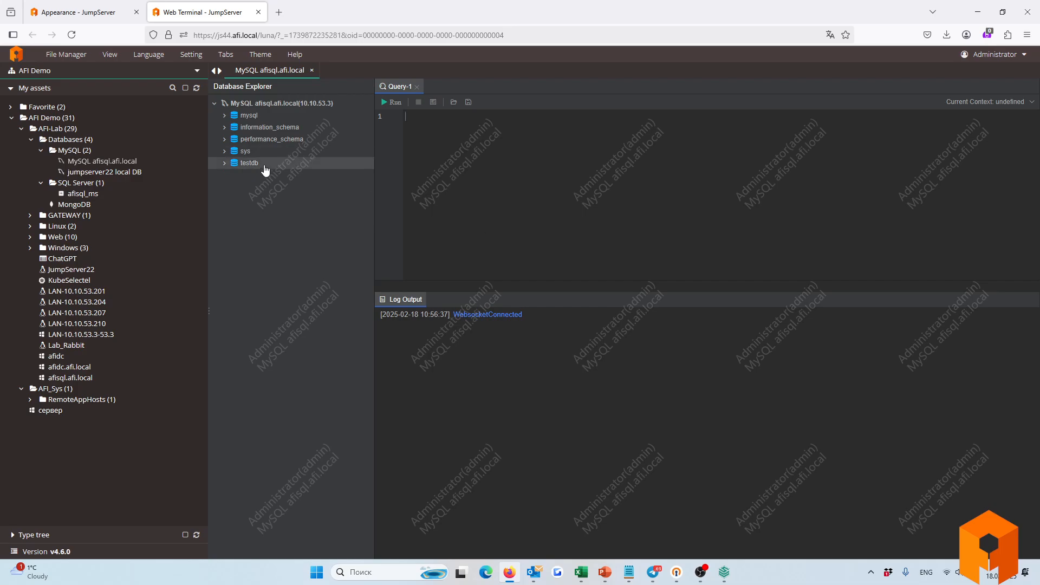
Connect to MySQL afisql.afi.local as root with the DB Guide method, and inspect the generated username and revealed password.
click(92, 161)
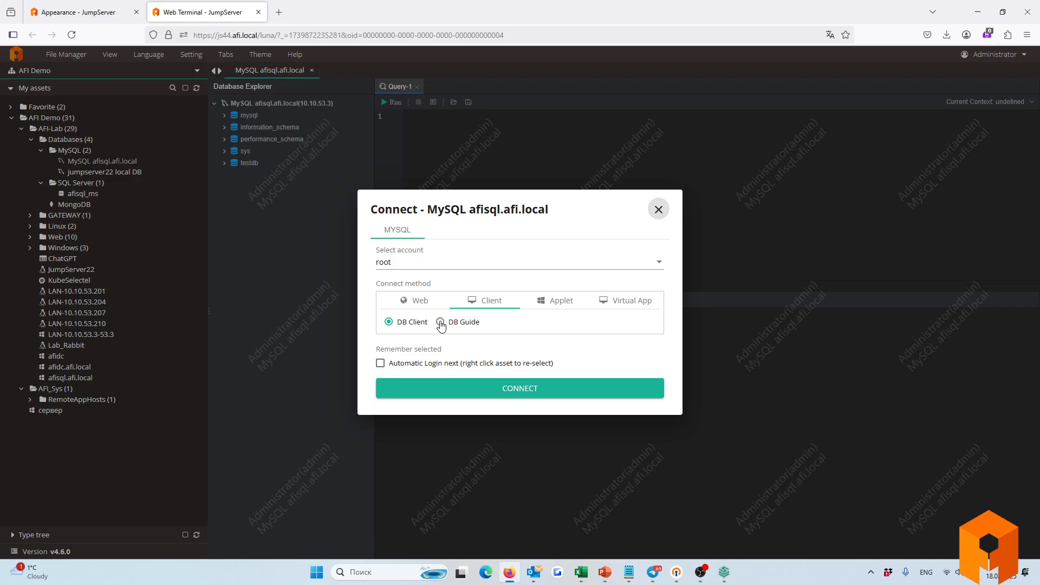
click(441, 323)
click(449, 388)
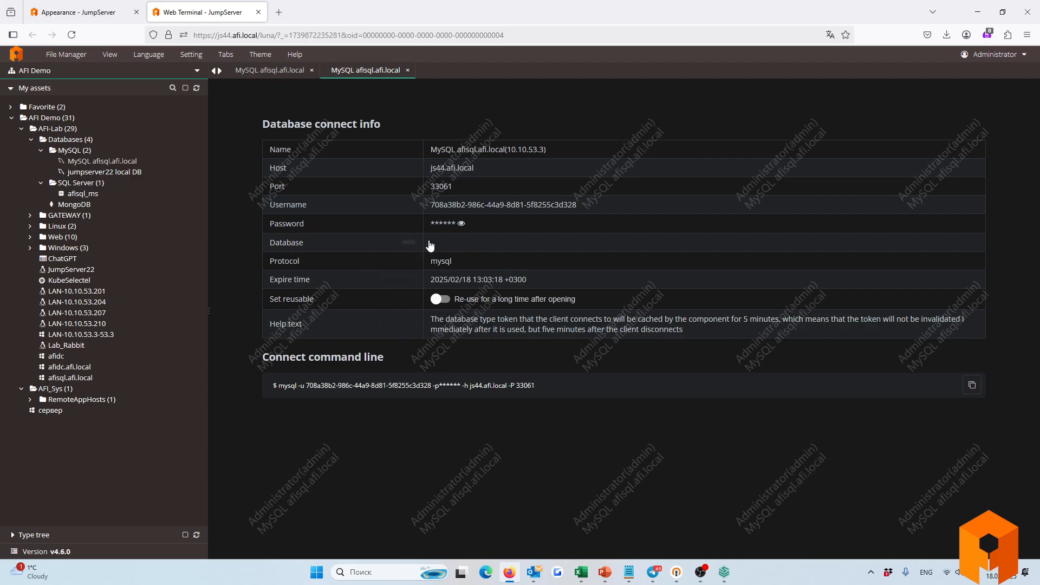
click(461, 224)
click(436, 206)
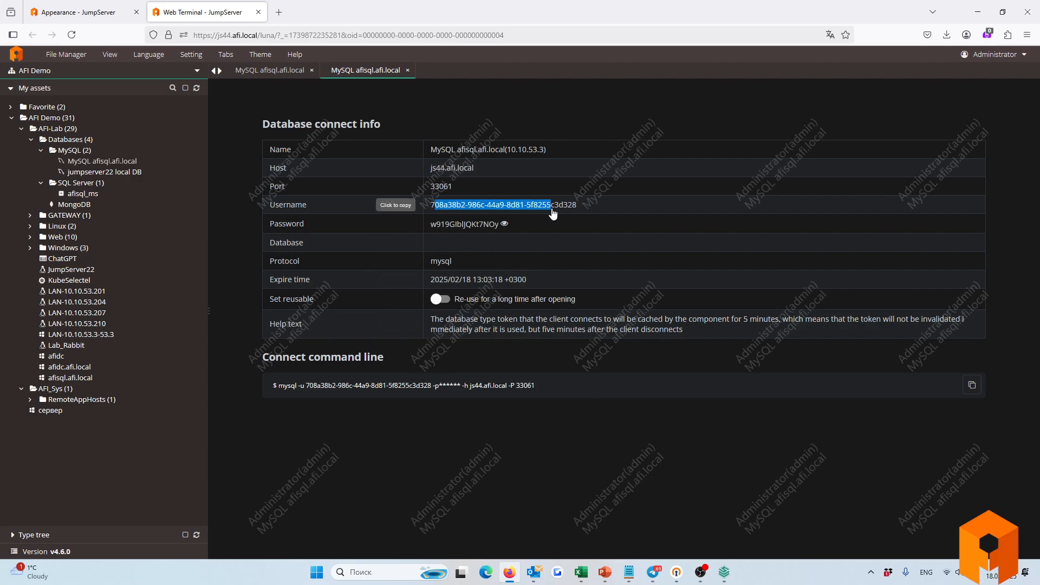
Try the token's long-term reuse option in the database connect info, and leave it disabled.
click(441, 186)
drag(436, 149, 509, 226)
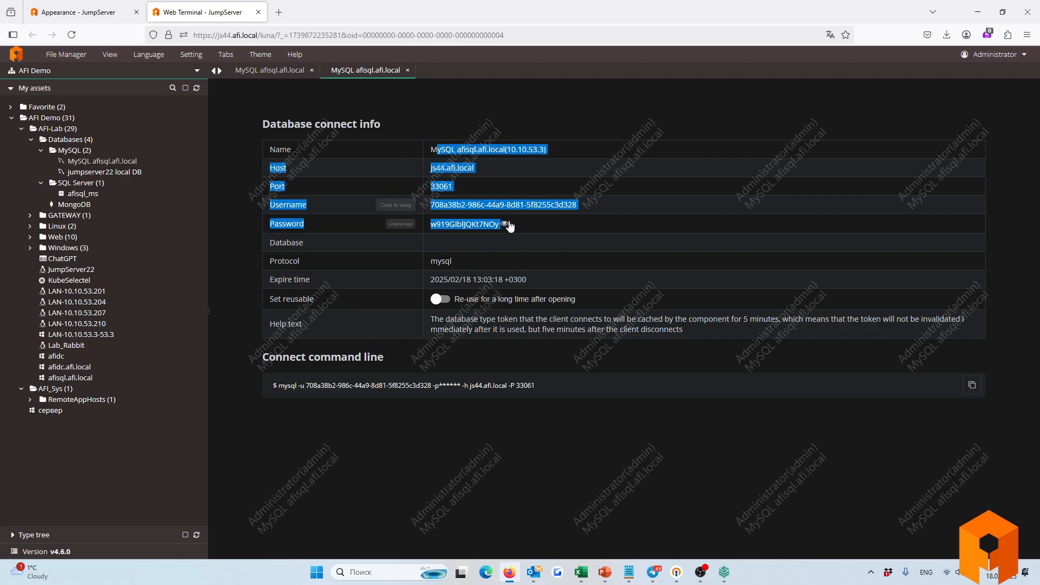
click(439, 301)
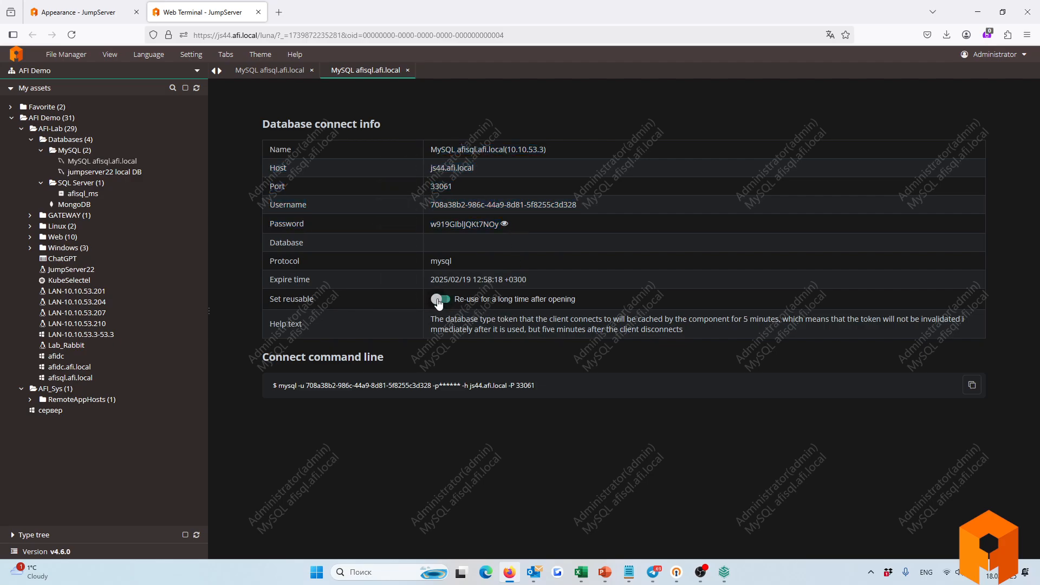
click(439, 301)
click(441, 302)
click(440, 299)
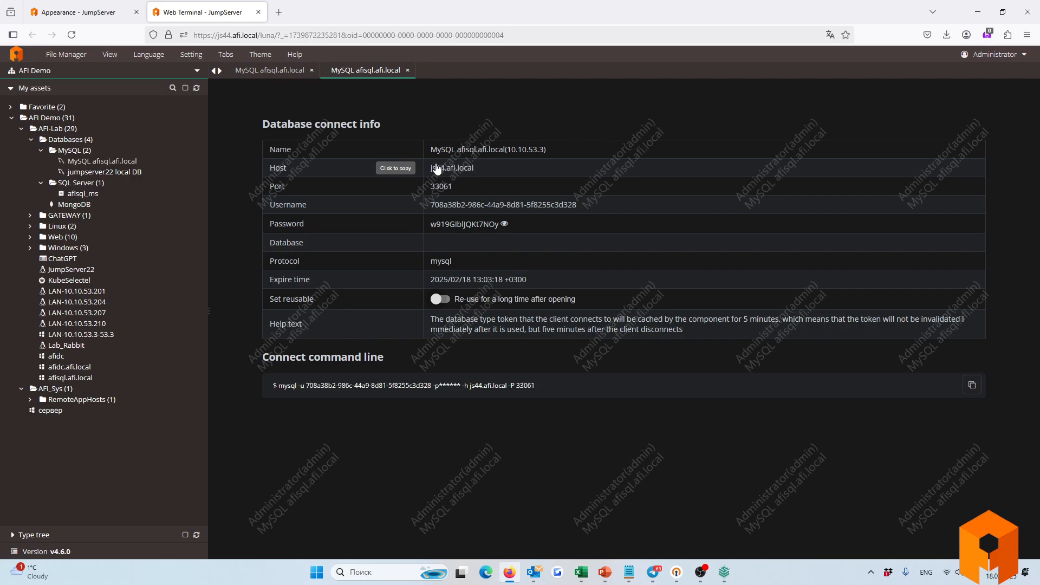
Review the generated host, port, username and password in the database connect info, and close that connection tab.
drag(431, 167, 519, 227)
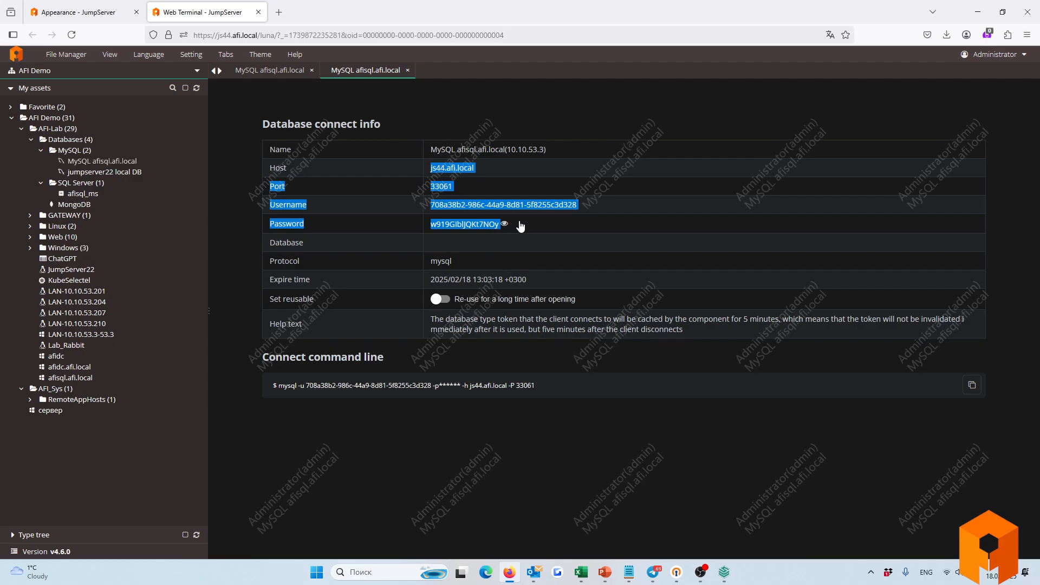
click(475, 225)
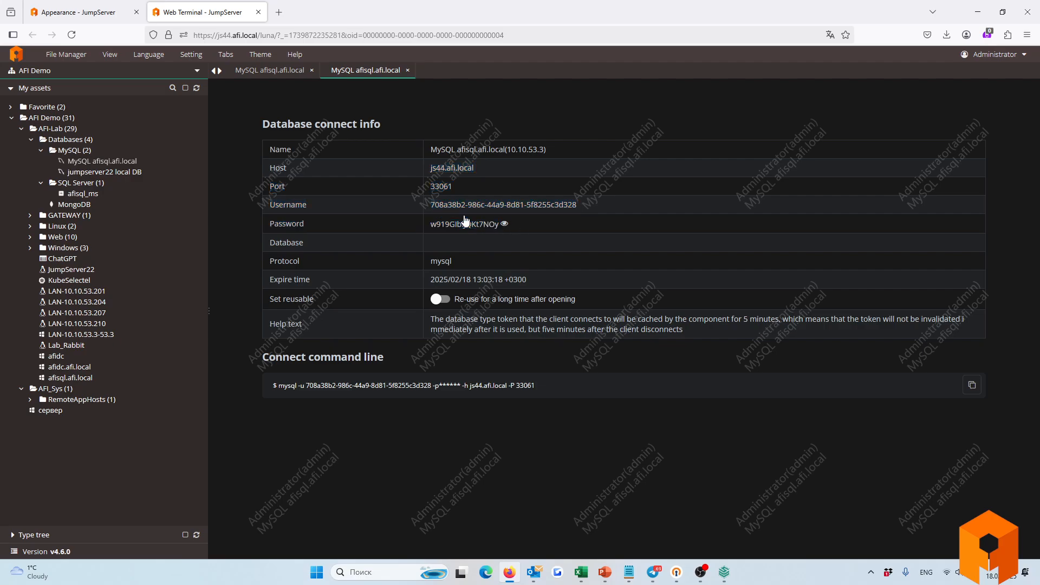
drag(431, 226, 500, 235)
click(498, 234)
drag(435, 186, 513, 234)
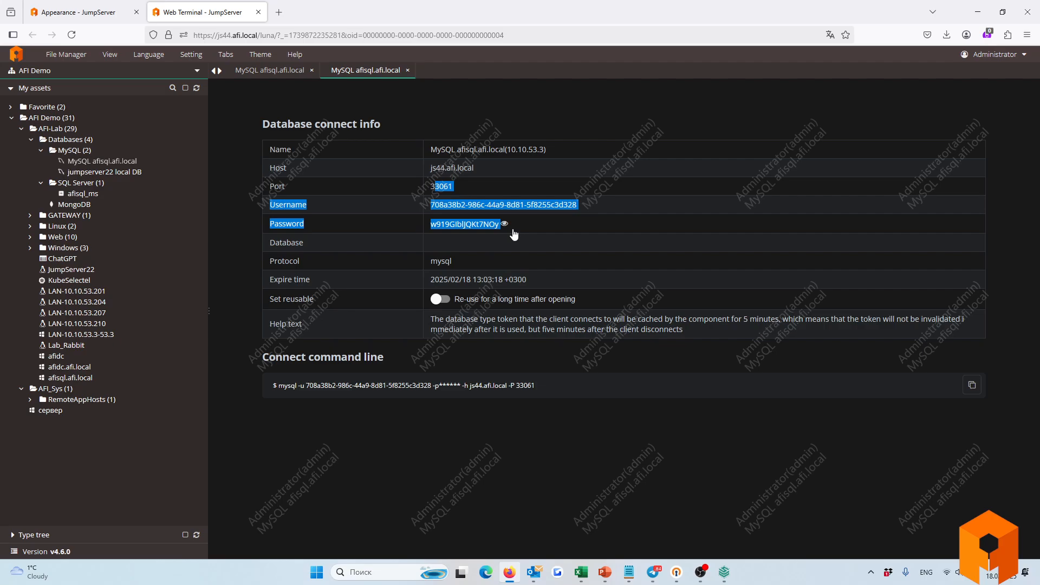
click(407, 71)
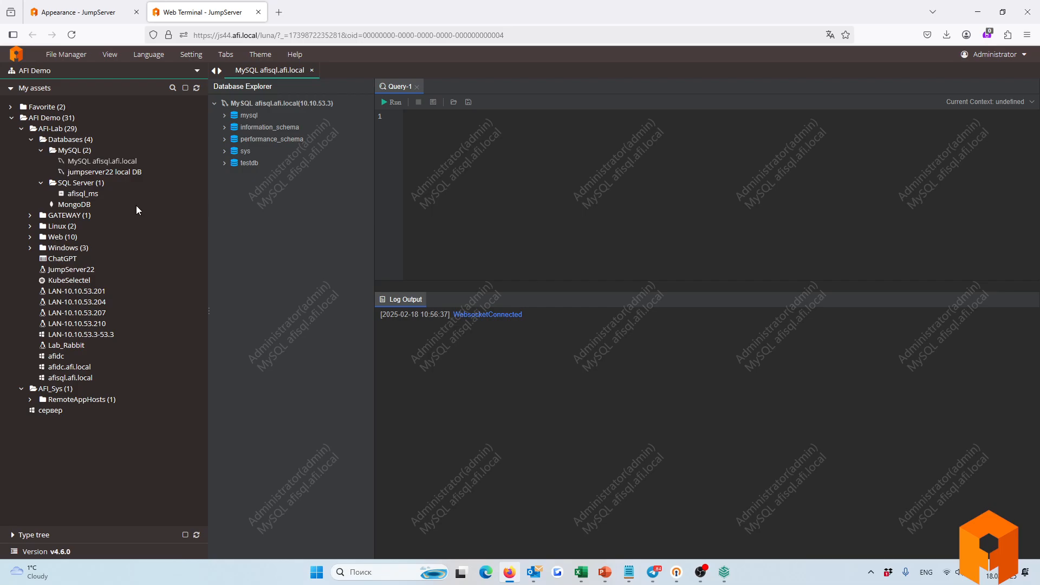
View the connection options of MySQL afisql.afi.local and Lab_Rabbit, and dismiss each without connecting.
click(86, 163)
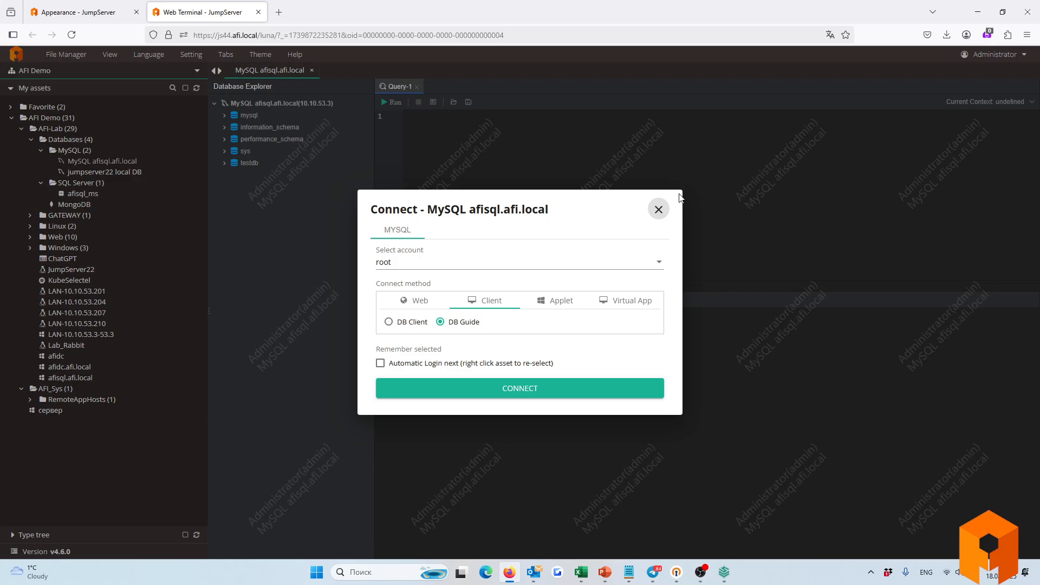
click(658, 209)
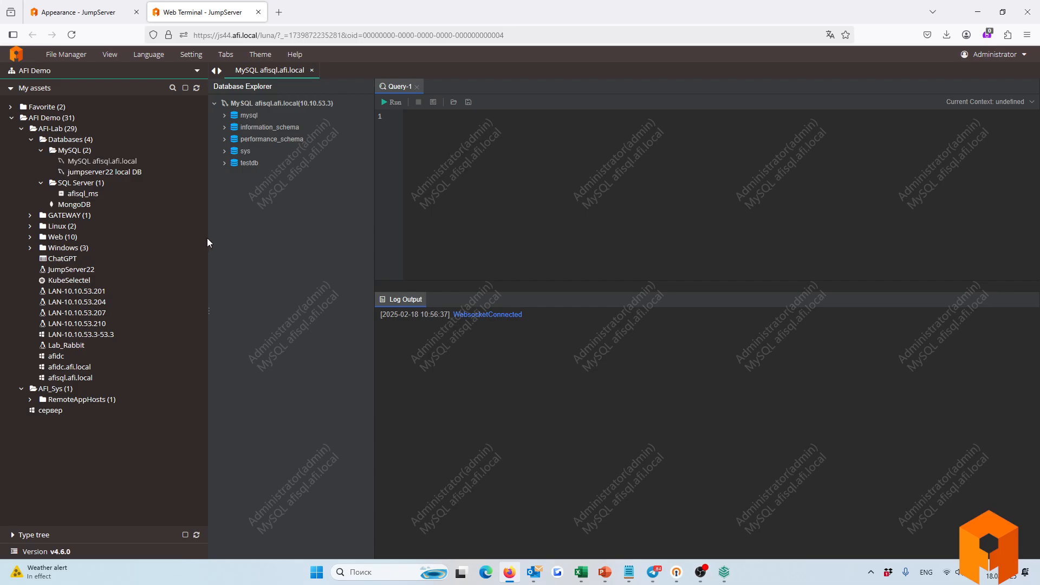
click(65, 347)
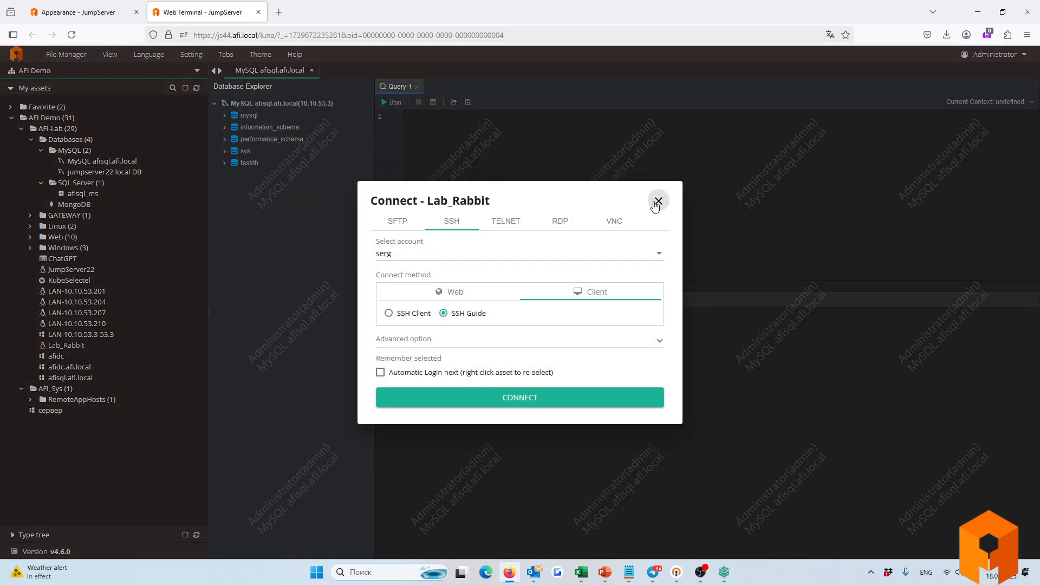
click(656, 202)
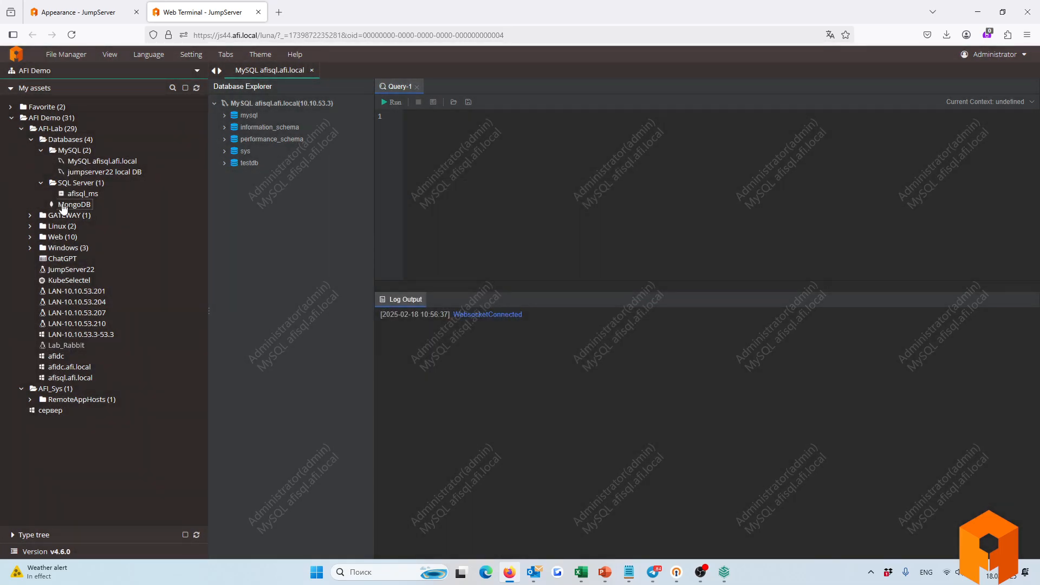
Compare the Applet, Virtual App and Client connect methods offered for MySQL afisql.afi.local, and dismiss the options without connecting.
click(75, 162)
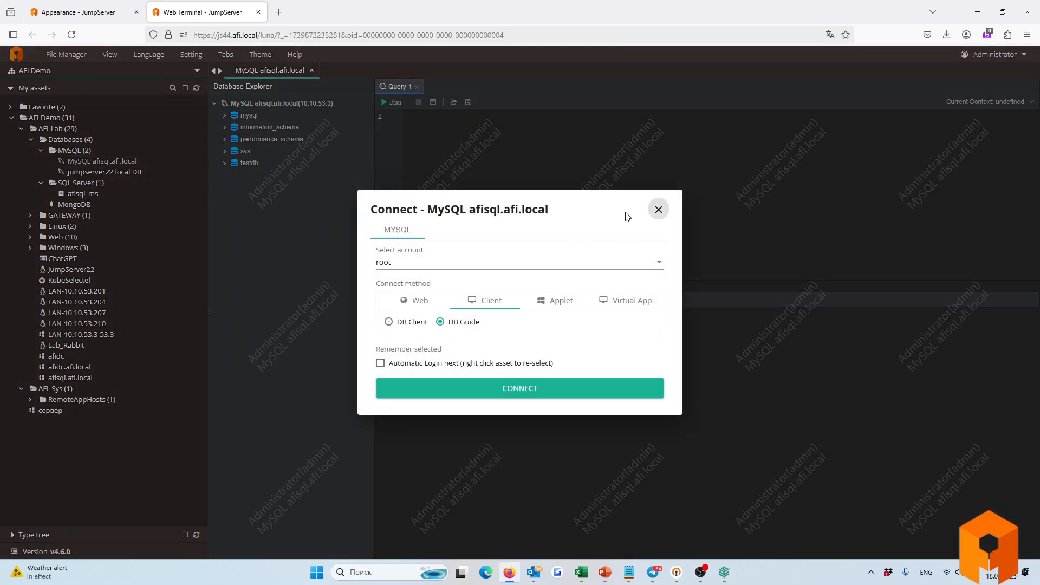
drag(428, 210, 529, 215)
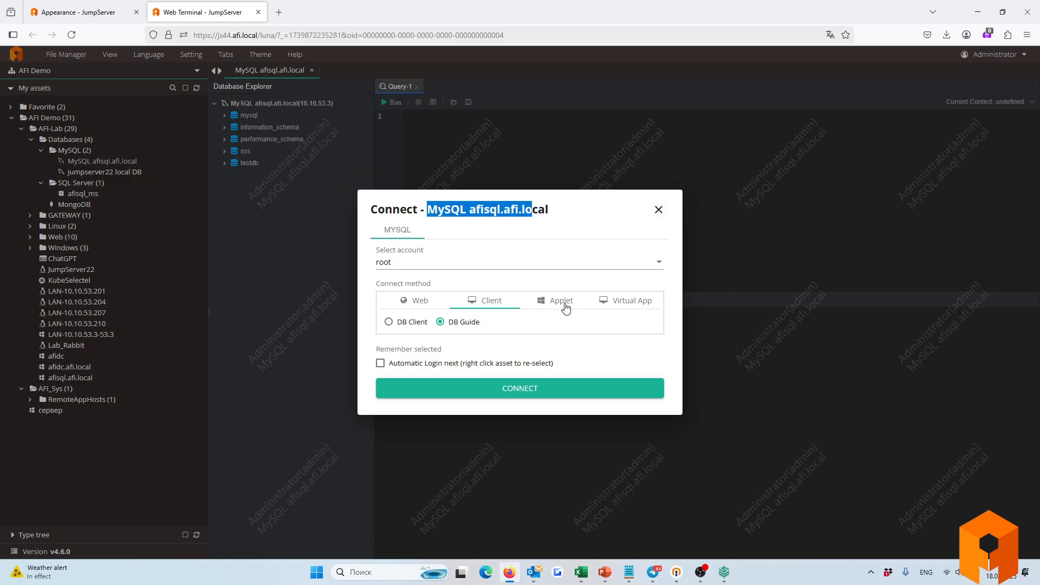
click(565, 307)
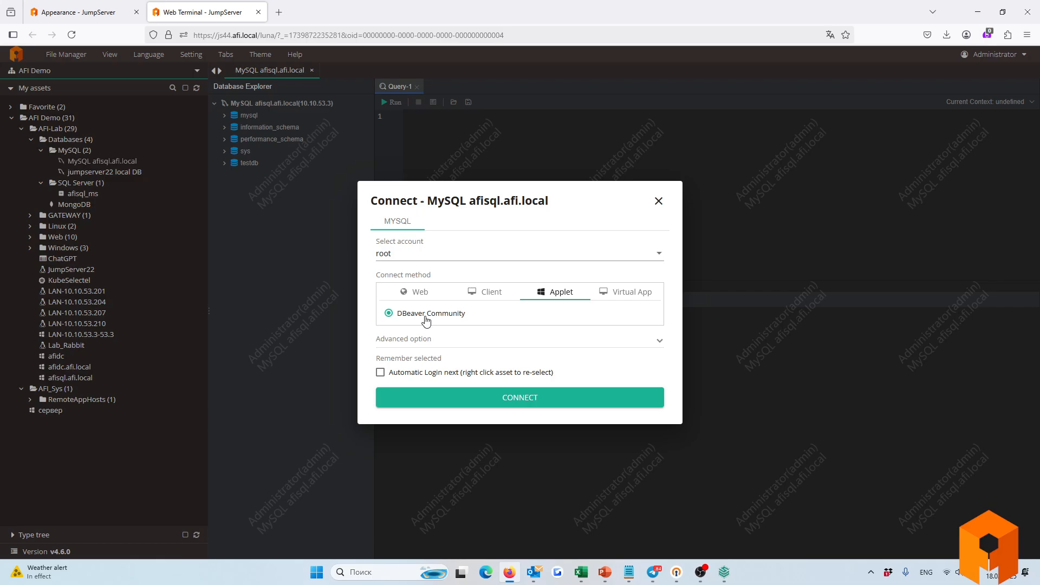
click(630, 293)
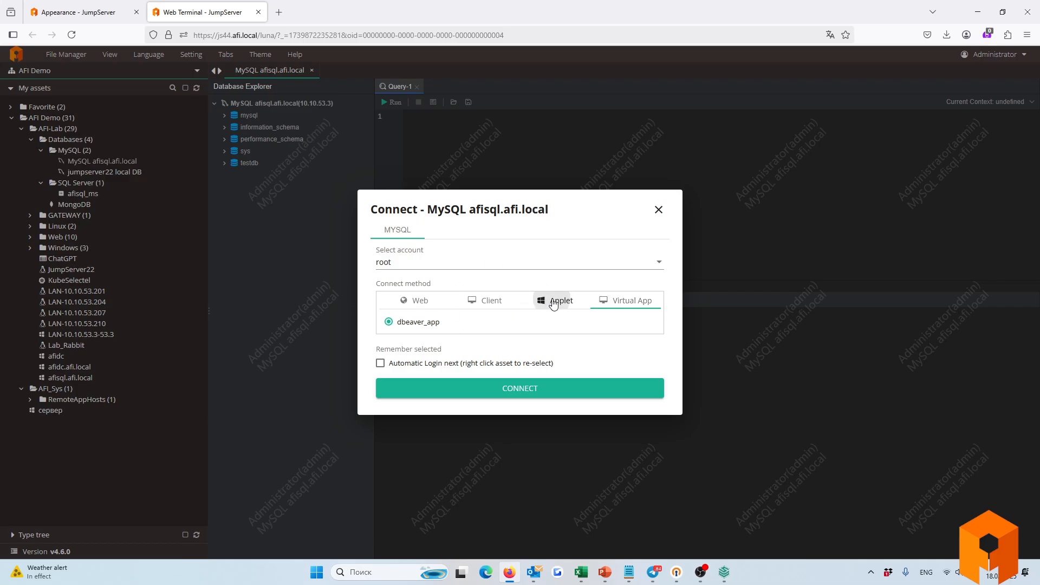
click(557, 301)
click(615, 299)
click(561, 300)
click(602, 300)
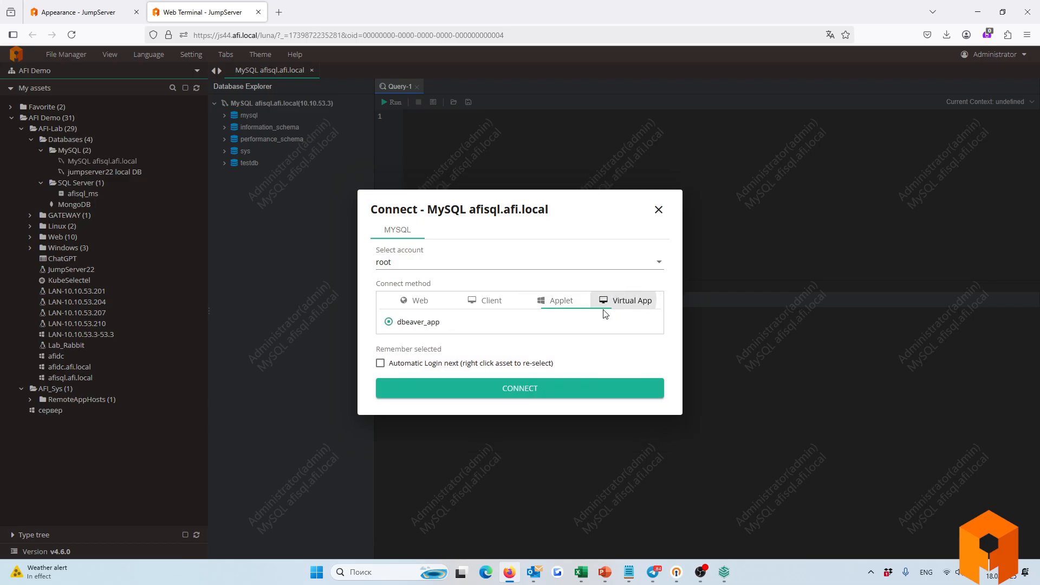
click(487, 301)
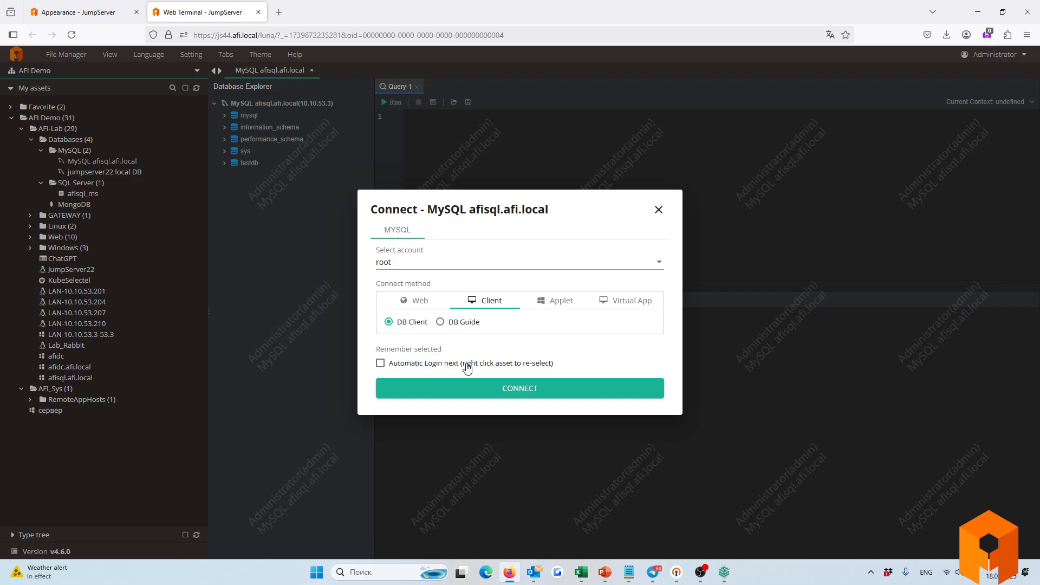
click(658, 209)
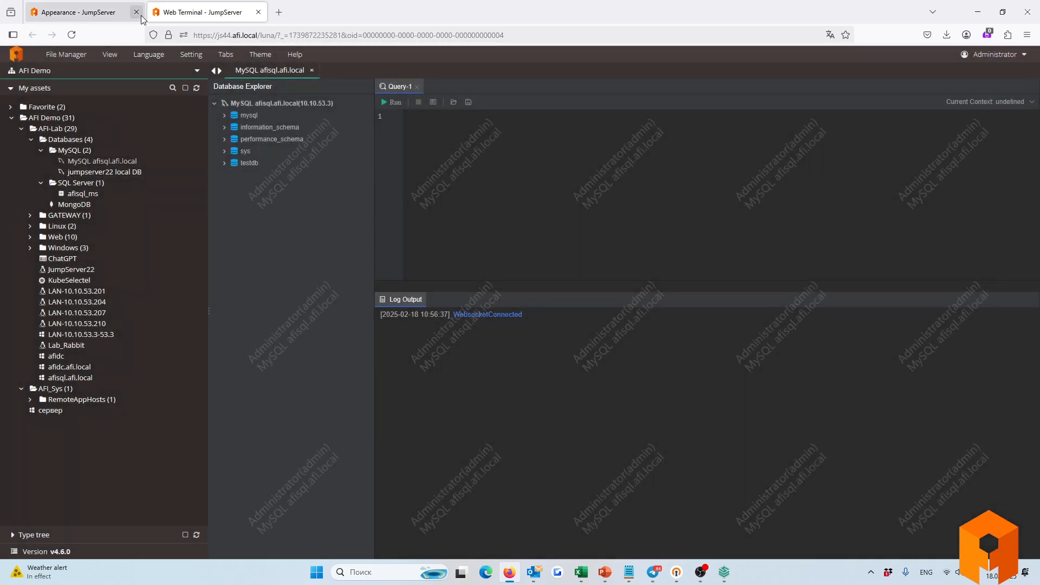
Switch the admin console to Audits and list the session commands recorded in the default(server) storage.
click(98, 11)
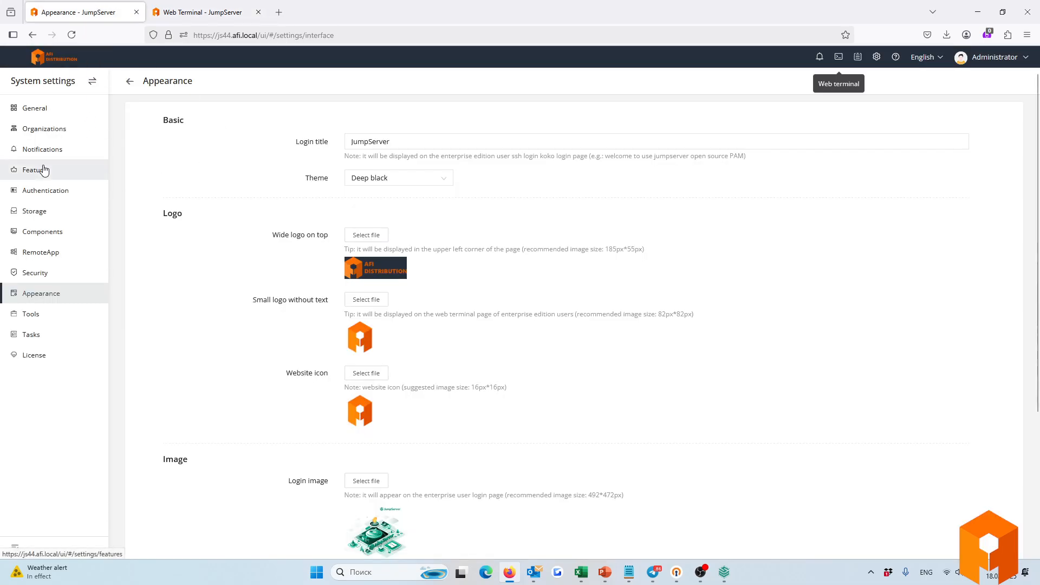
click(92, 80)
click(154, 118)
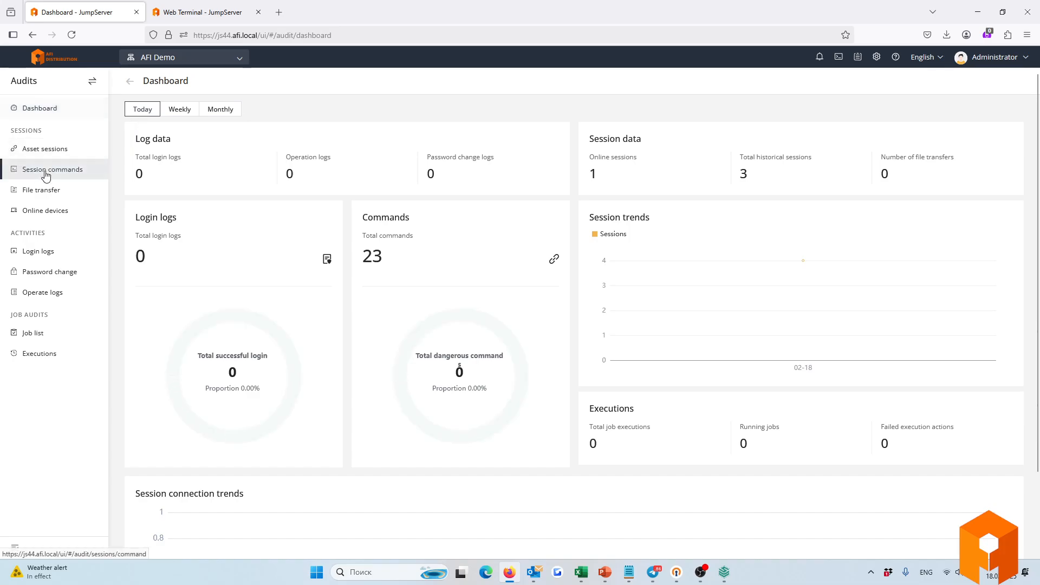
click(45, 173)
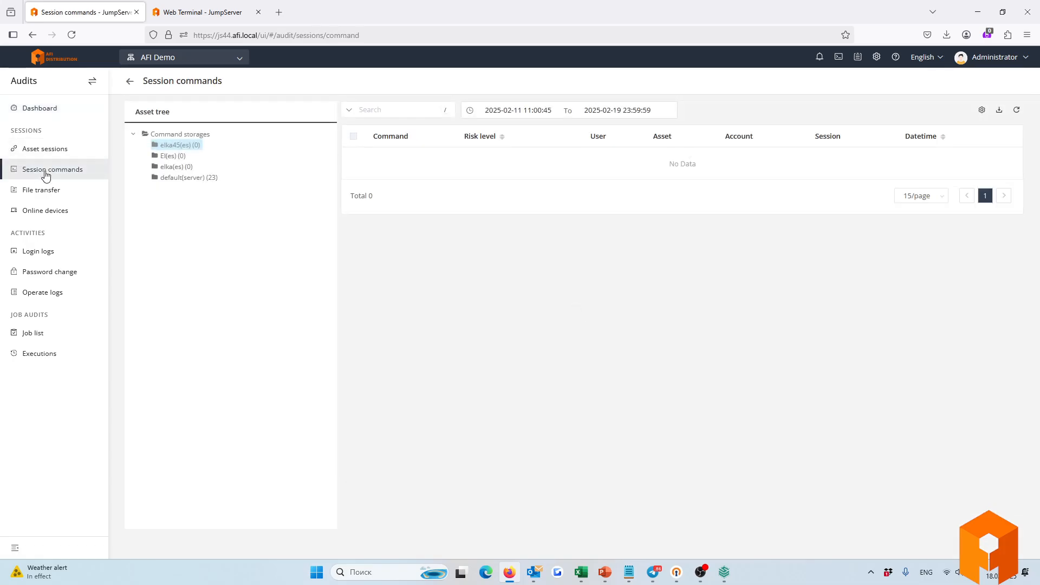
click(172, 179)
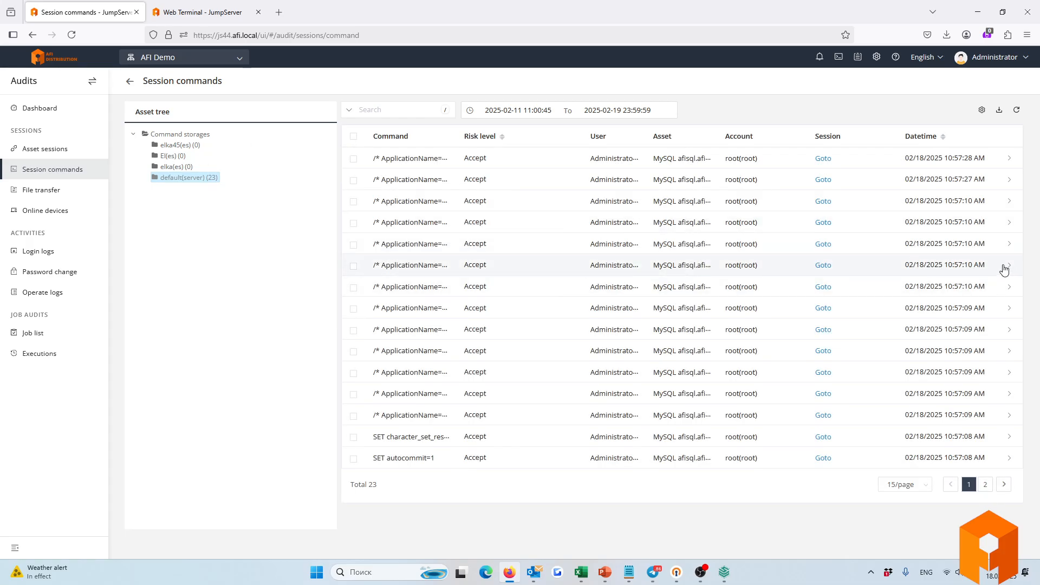
Expand several of the recorded MySQL afisql.afi.local session commands to examine their full queries and output.
click(1006, 265)
click(1007, 244)
click(1007, 223)
click(1007, 201)
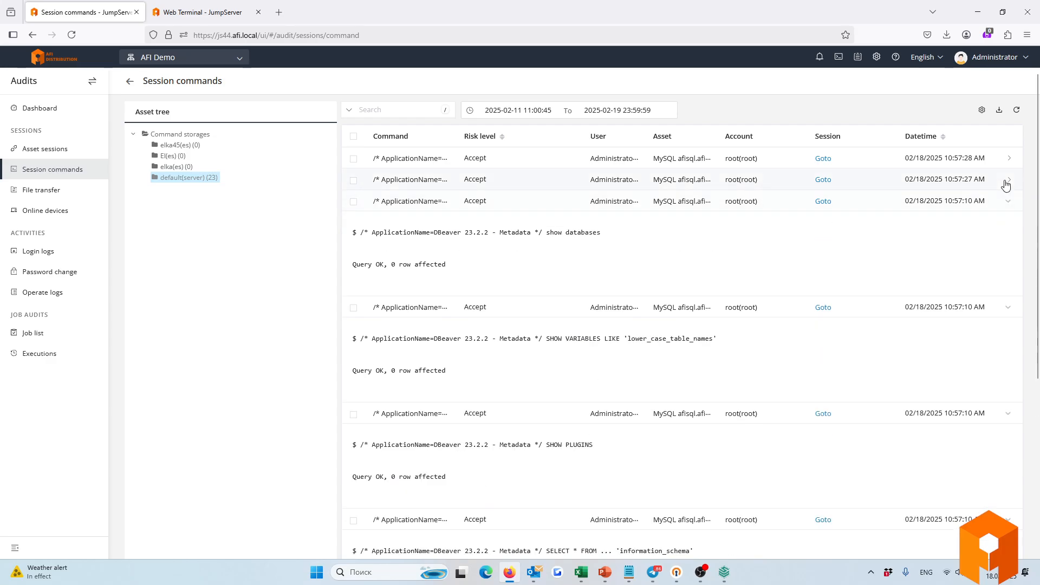
click(1005, 185)
scroll(612, 269, down, 7)
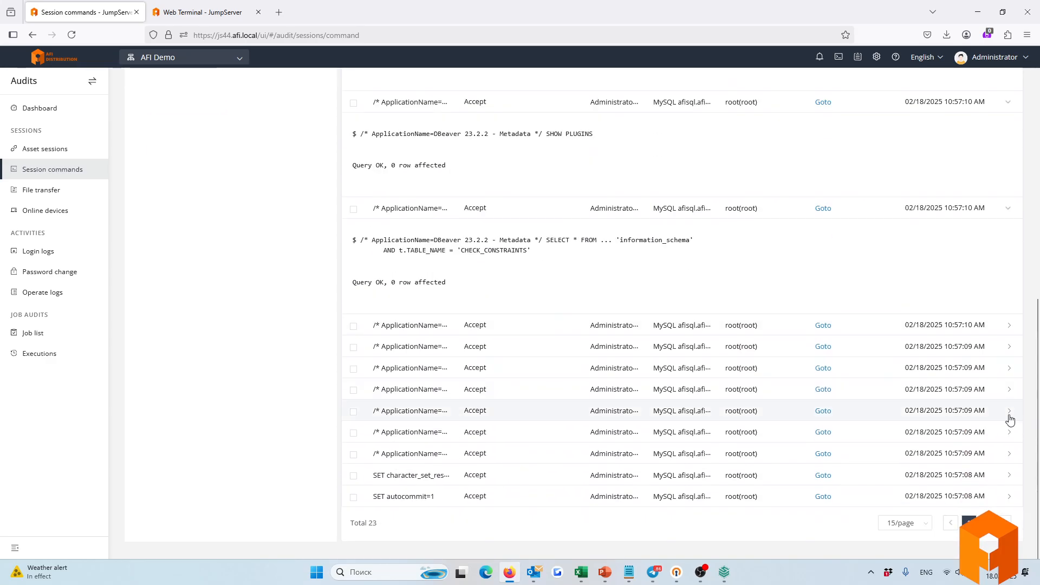
click(1009, 410)
click(1008, 389)
click(1008, 368)
click(1008, 346)
click(1008, 325)
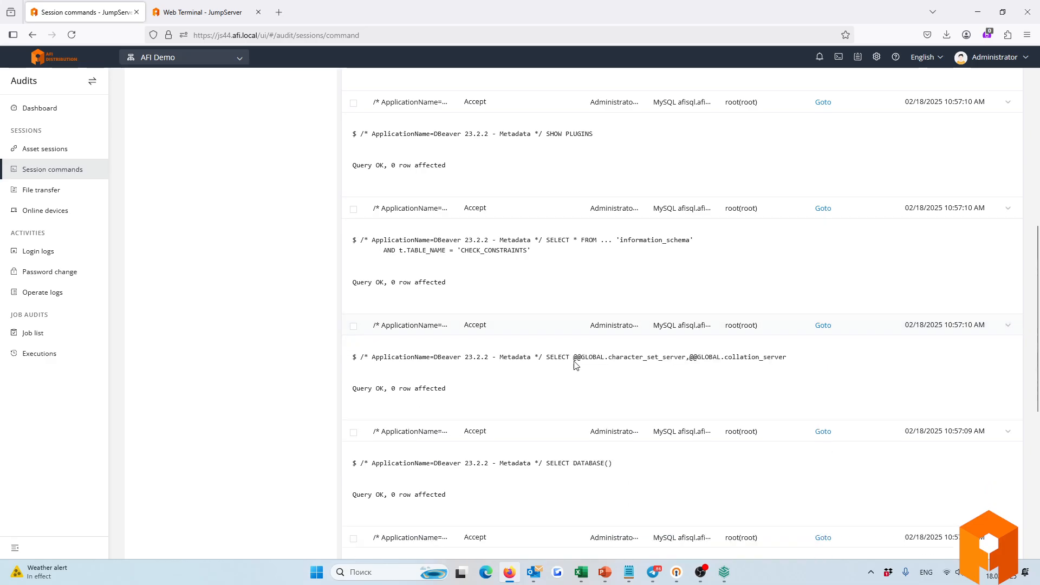
scroll(575, 363, up, 10)
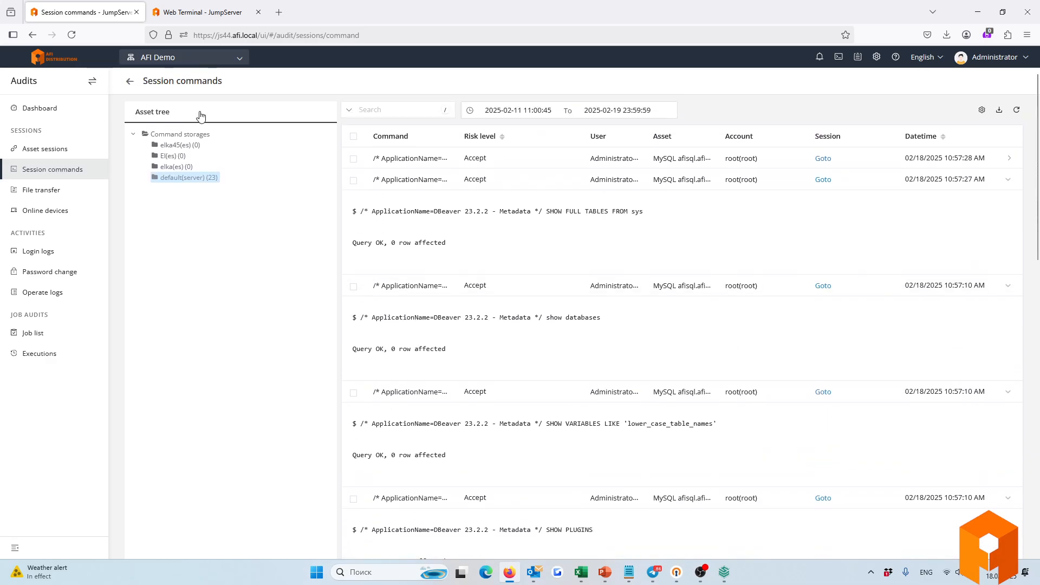
Compare the Web and Client SSH connect methods for Lab_Rabbit in the web terminal without connecting, and return to the session commands page.
click(209, 16)
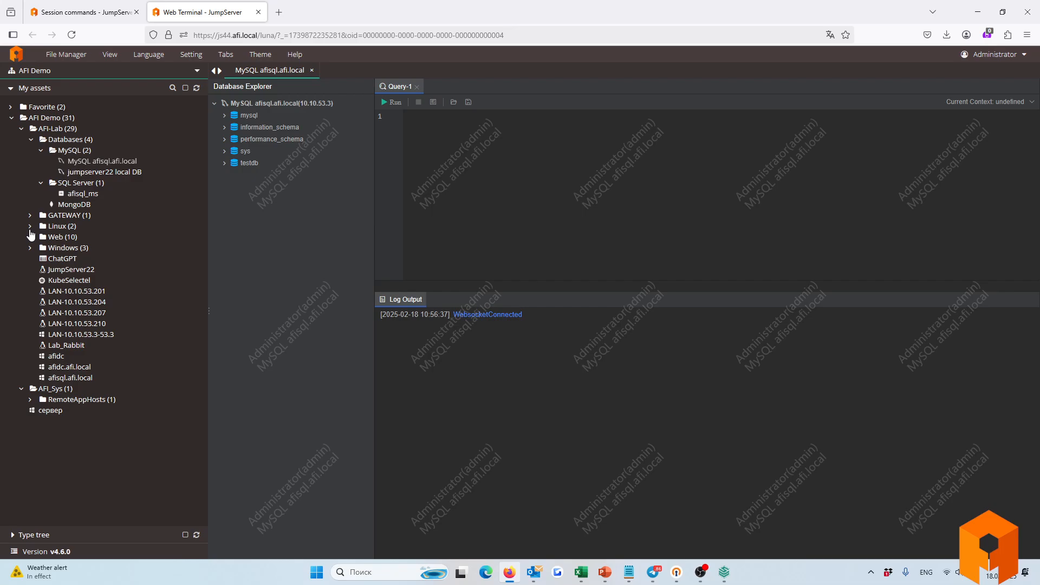
click(61, 346)
click(445, 300)
click(595, 292)
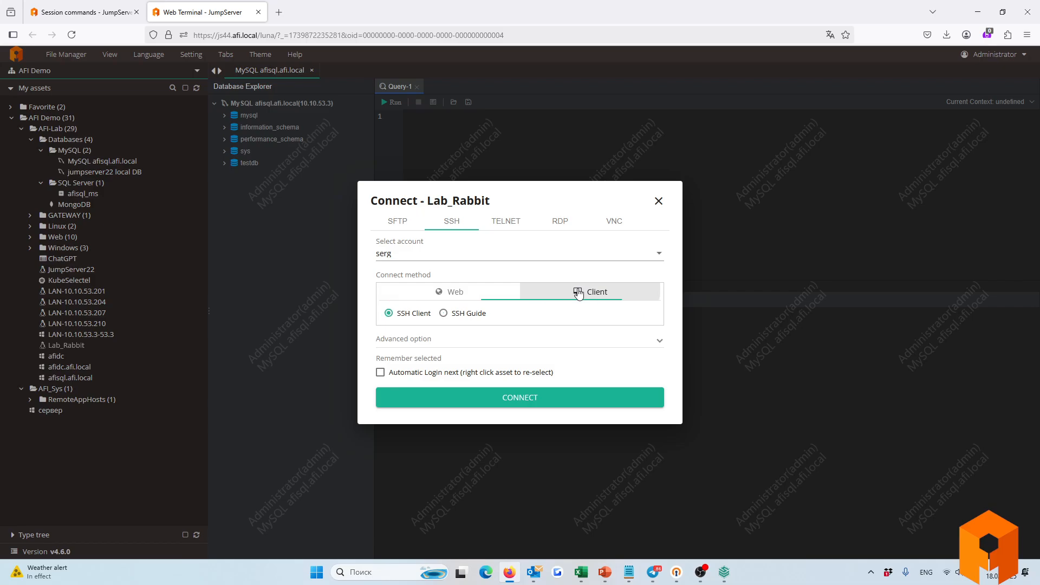
click(463, 292)
click(616, 299)
click(419, 296)
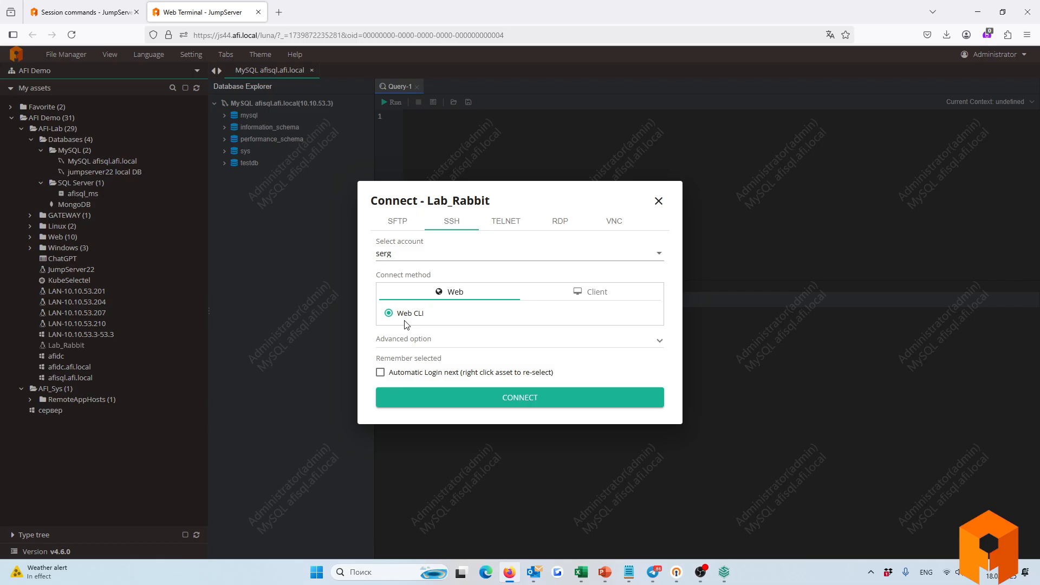
click(573, 296)
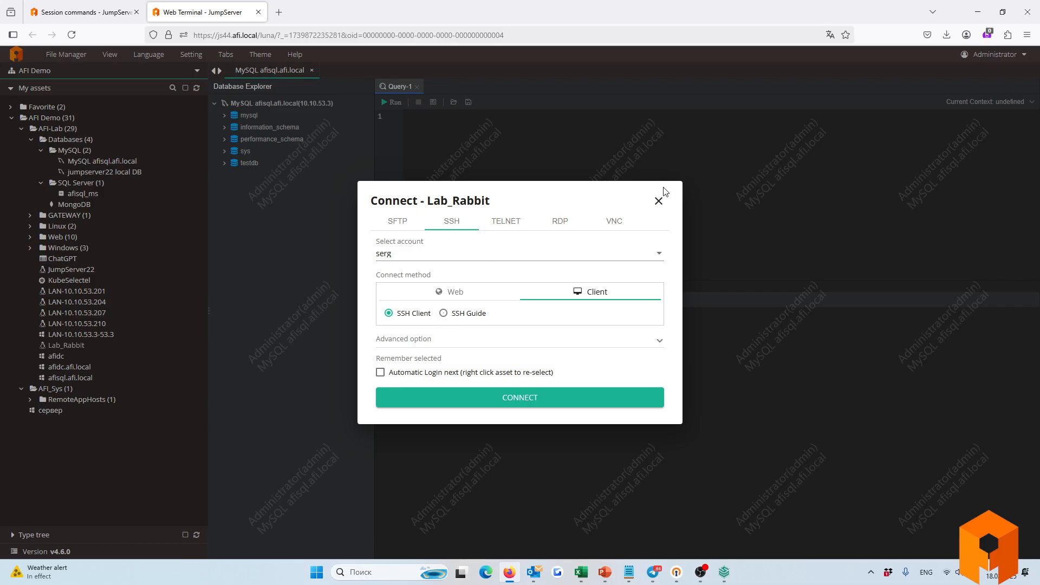
click(659, 202)
mouse_move(86, 58)
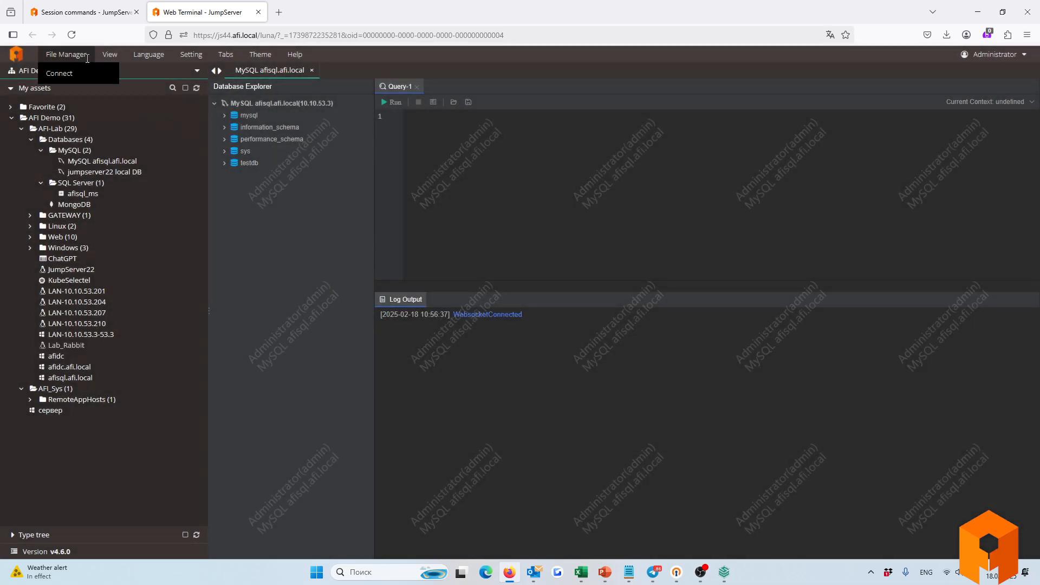
click(106, 12)
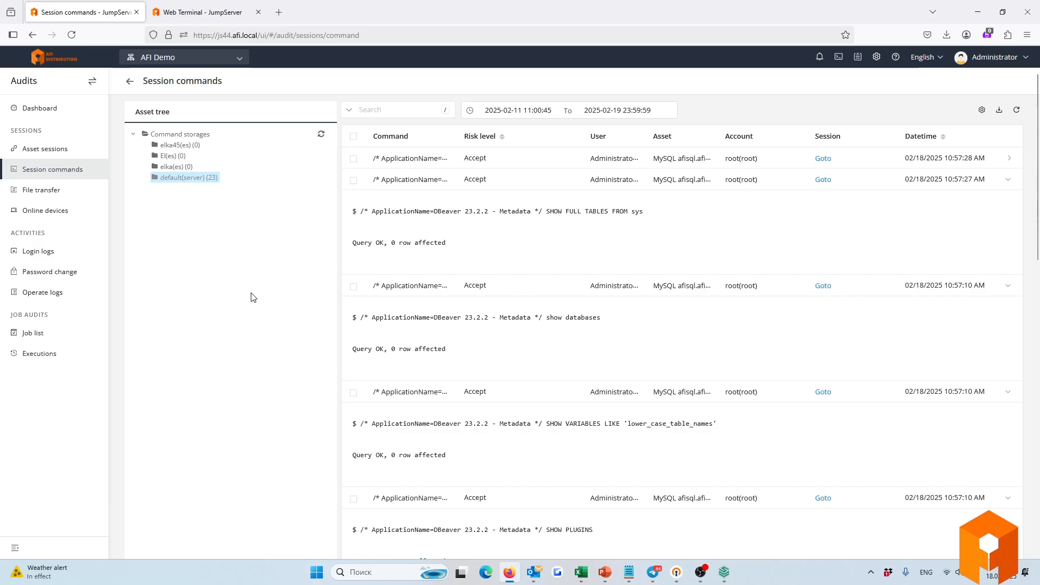